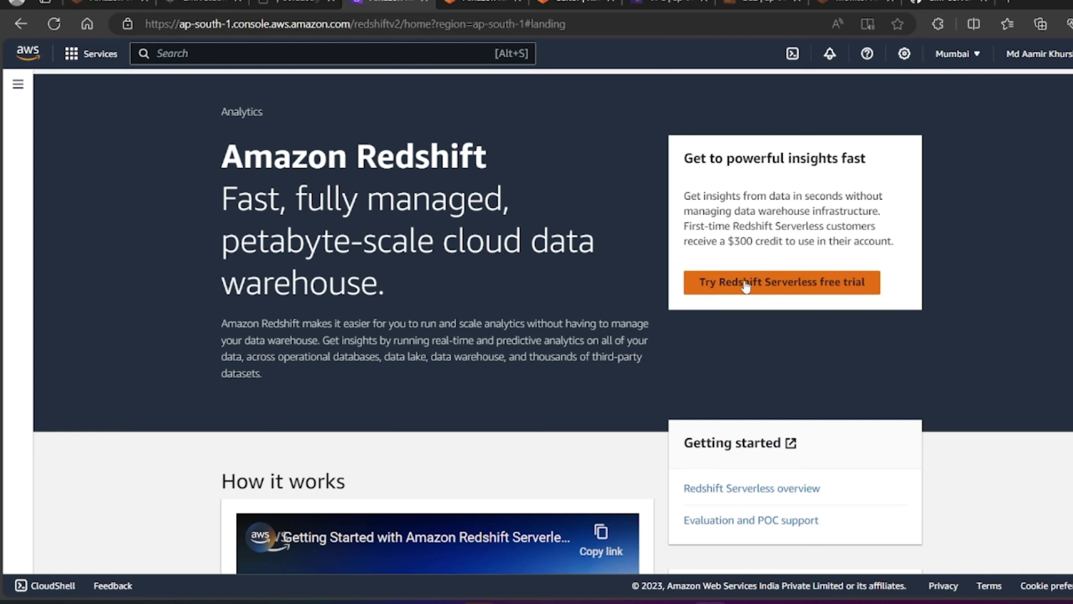
Step: Start the Redshift Serverless free trial and review the default namespace name and associated IAM roles
left_click(776, 284)
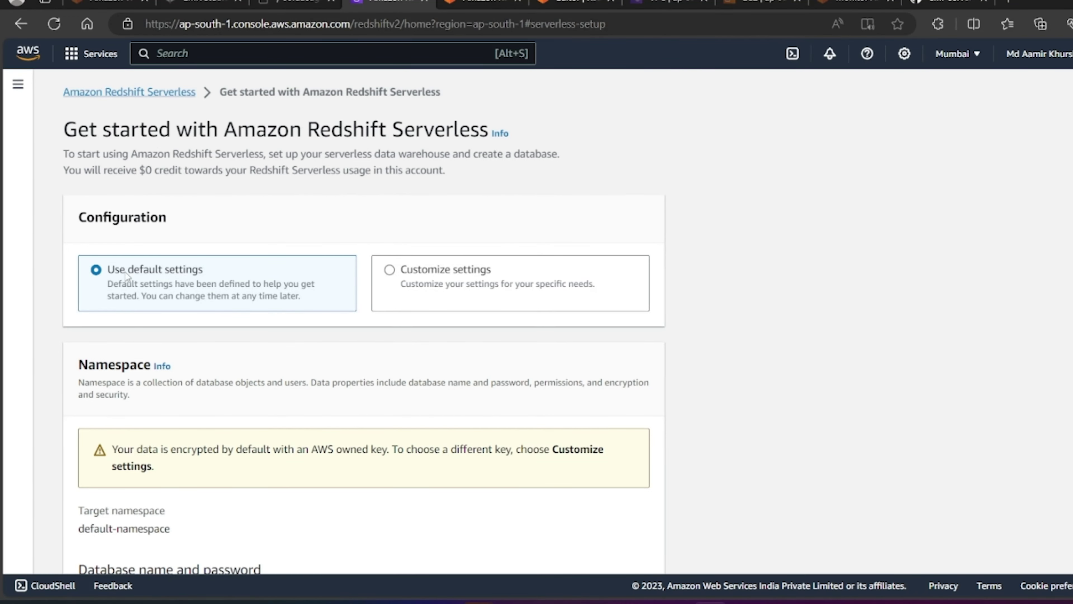
scroll(220, 342, "down", 3)
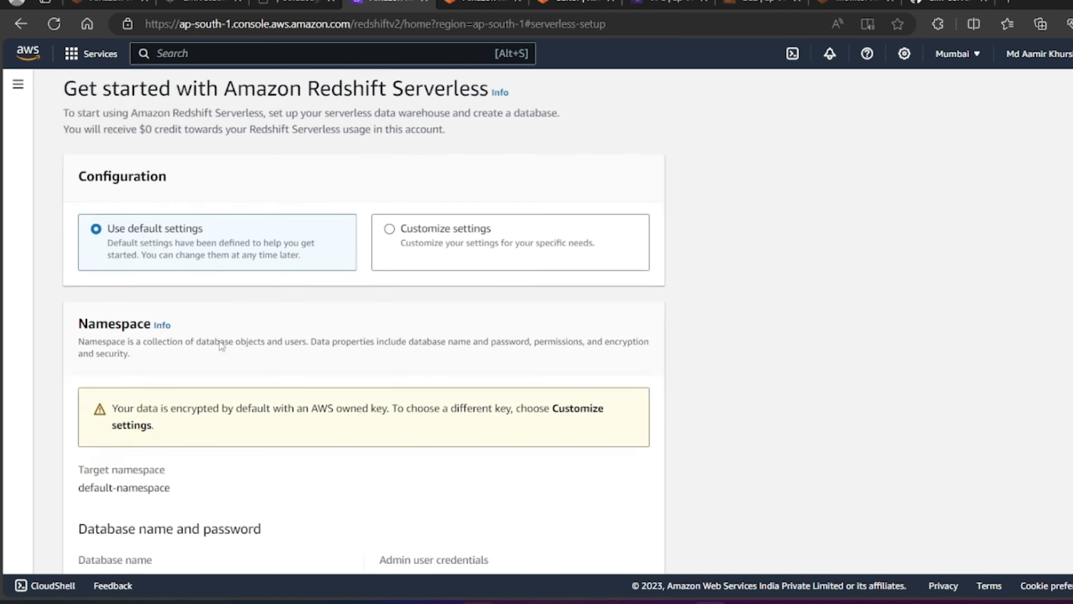
left_click_drag(78, 388, 173, 390)
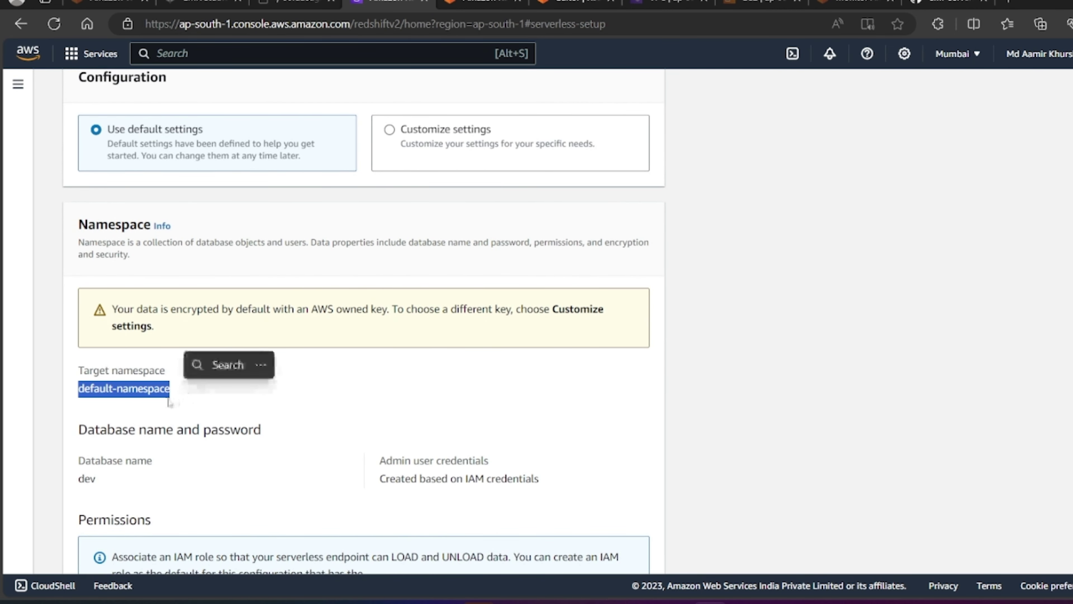
scroll(214, 433, "down", 2)
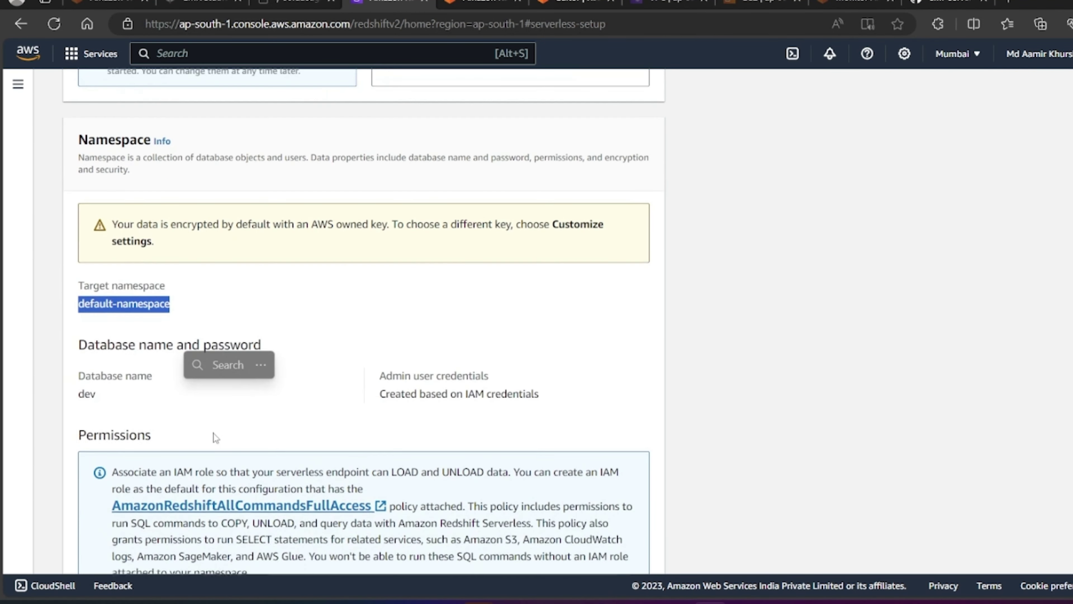
scroll(214, 433, "down", 1)
left_click_drag(96, 358, 78, 358)
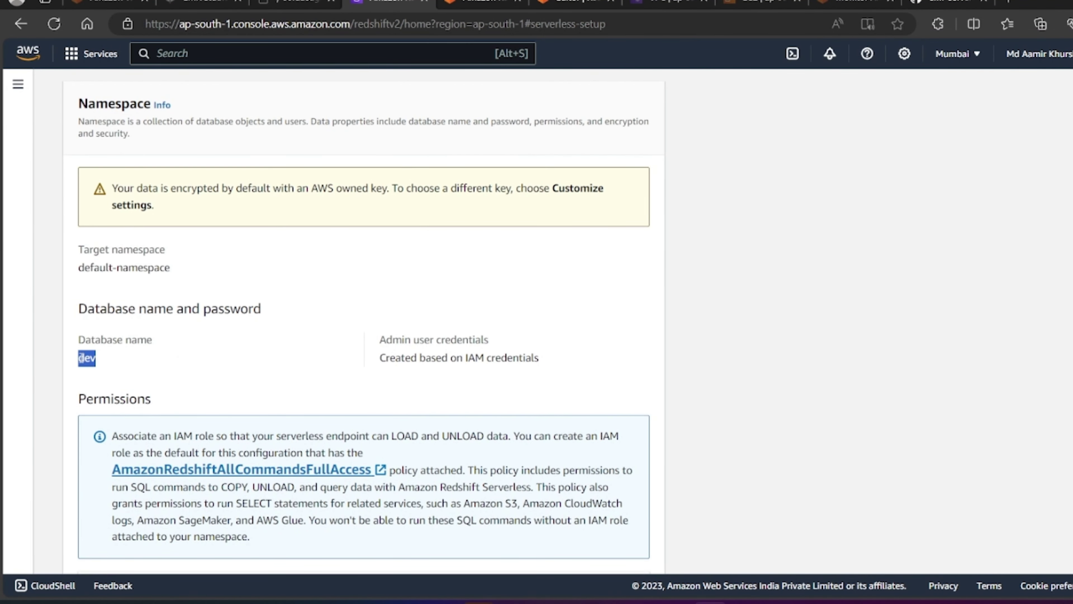
scroll(295, 401, "down", 2)
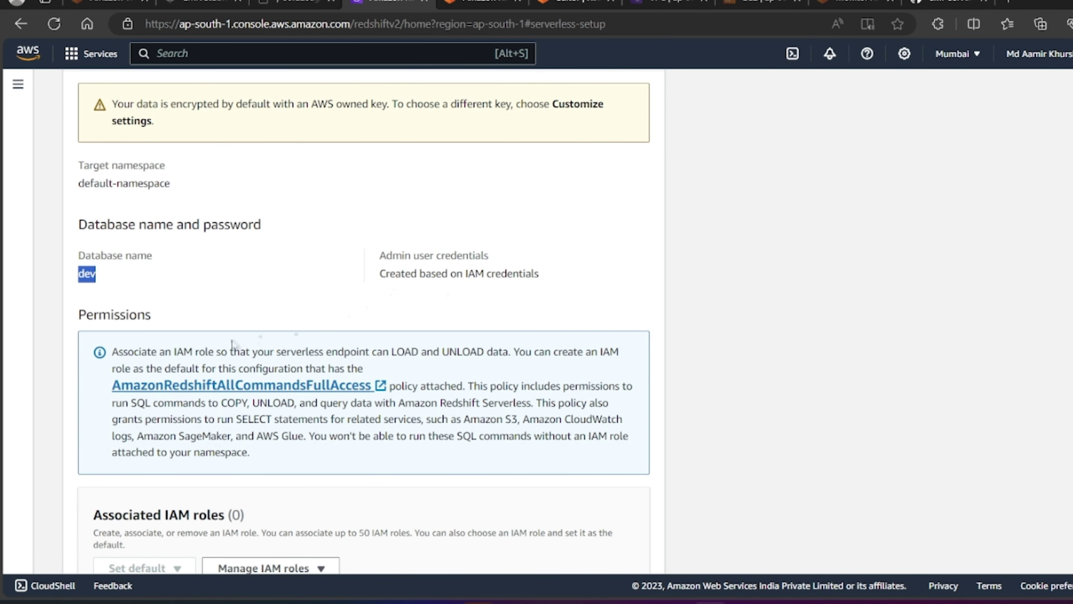
scroll(279, 345, "down", 3)
left_click_drag(94, 379, 227, 377)
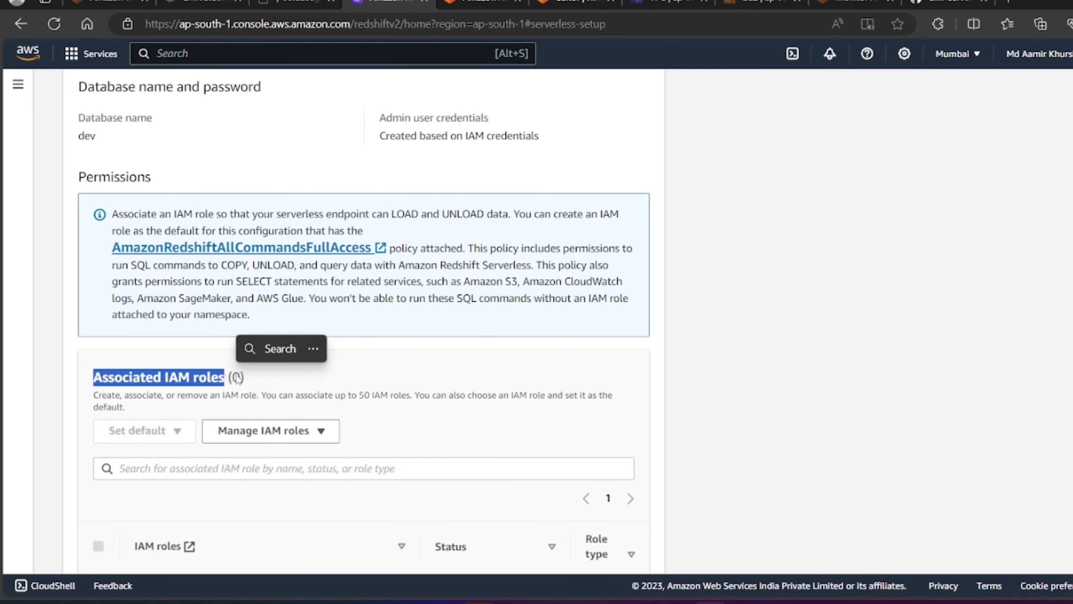
Step: Review the default-workgroup network settings and open its VPC details in a background tab
scroll(446, 411, "down", 2)
scroll(445, 409, "down", 2)
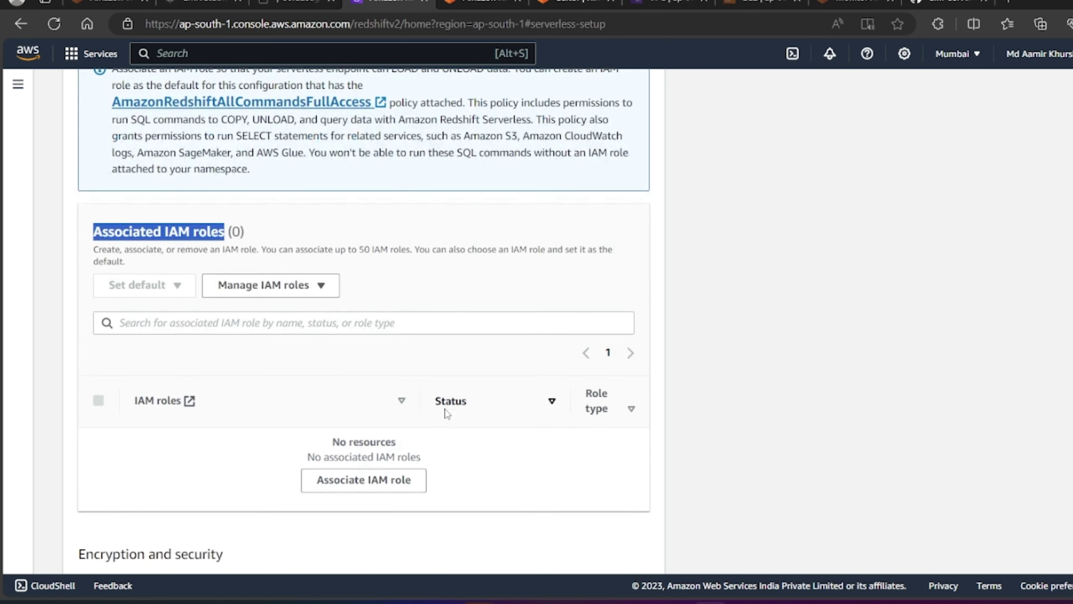
scroll(430, 269, "up", 3)
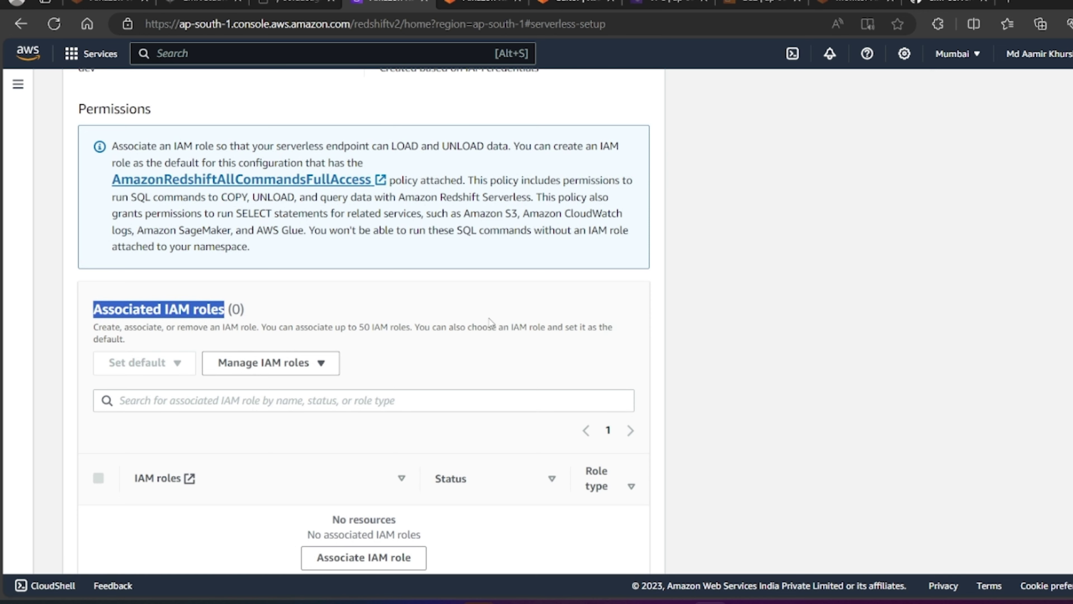
scroll(490, 323, "down", 5)
scroll(491, 323, "down", 5)
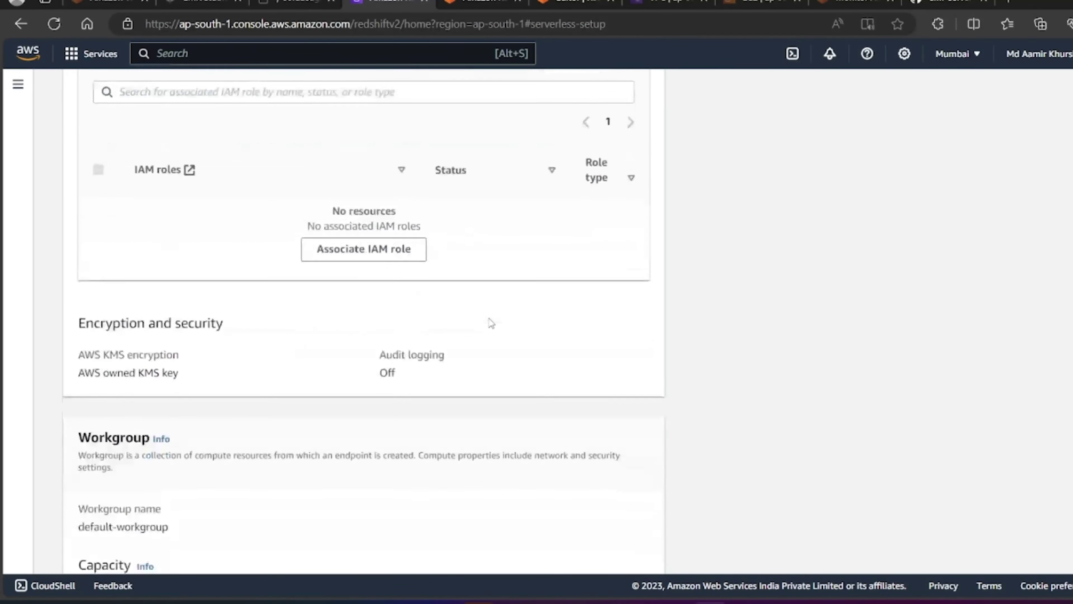
scroll(490, 322, "down", 4)
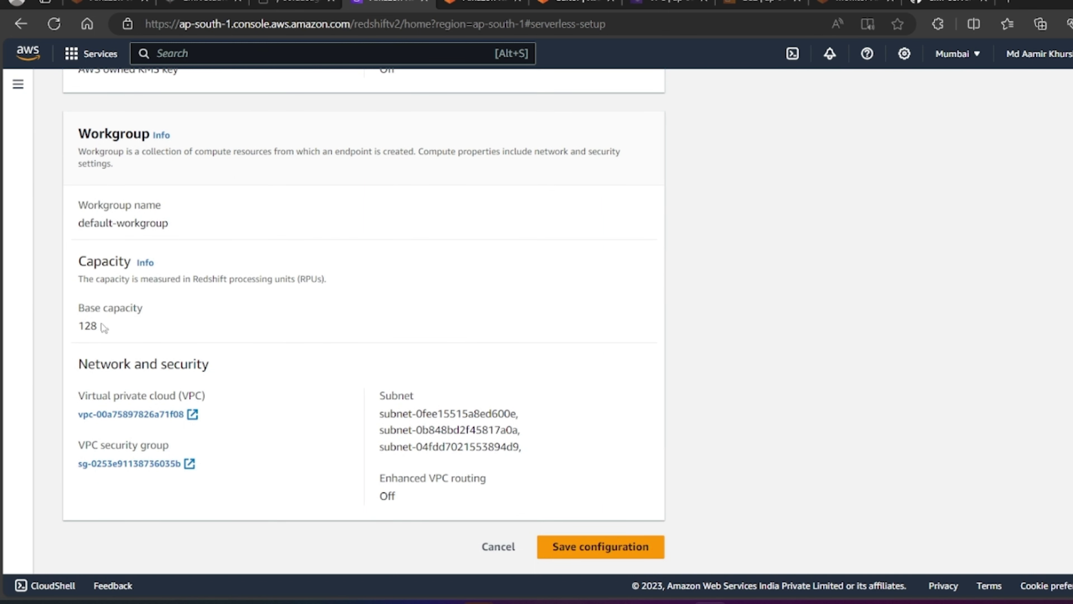
scroll(369, 303, "up", 1)
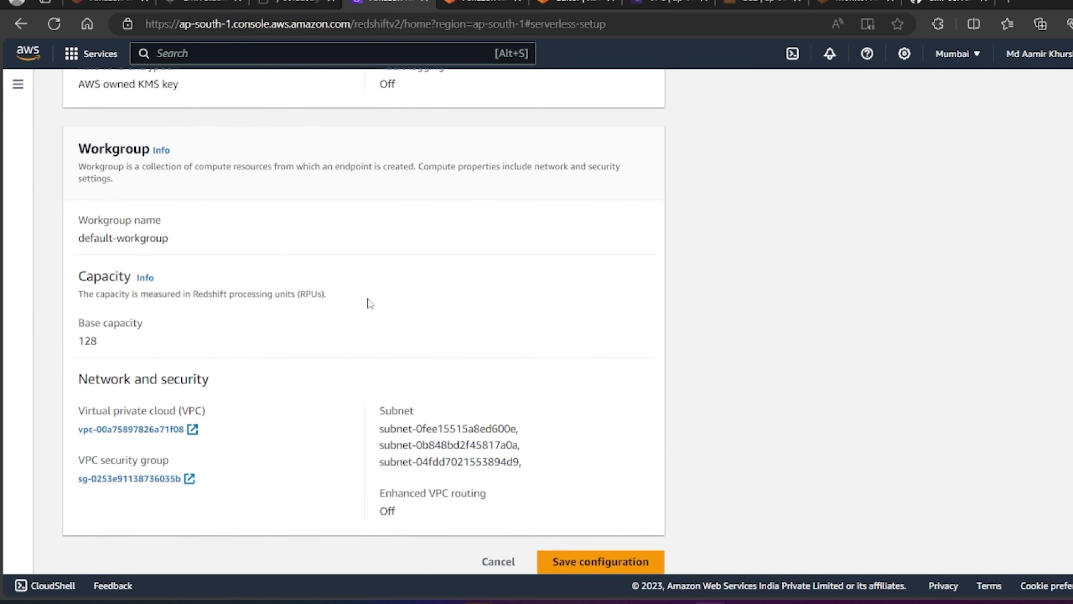
scroll(367, 303, "down", 1)
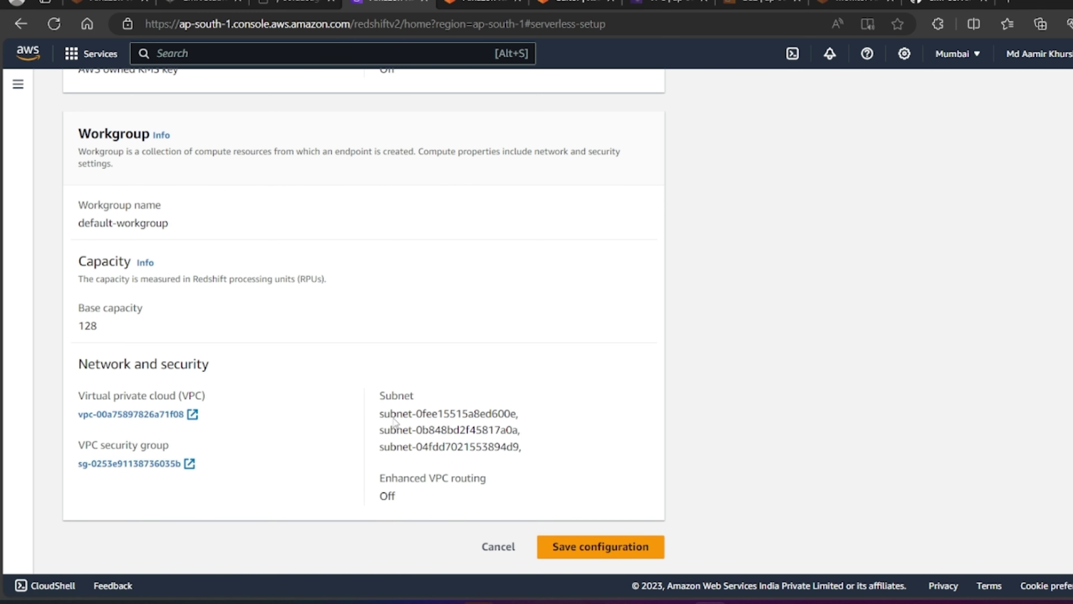
middle_click(127, 417)
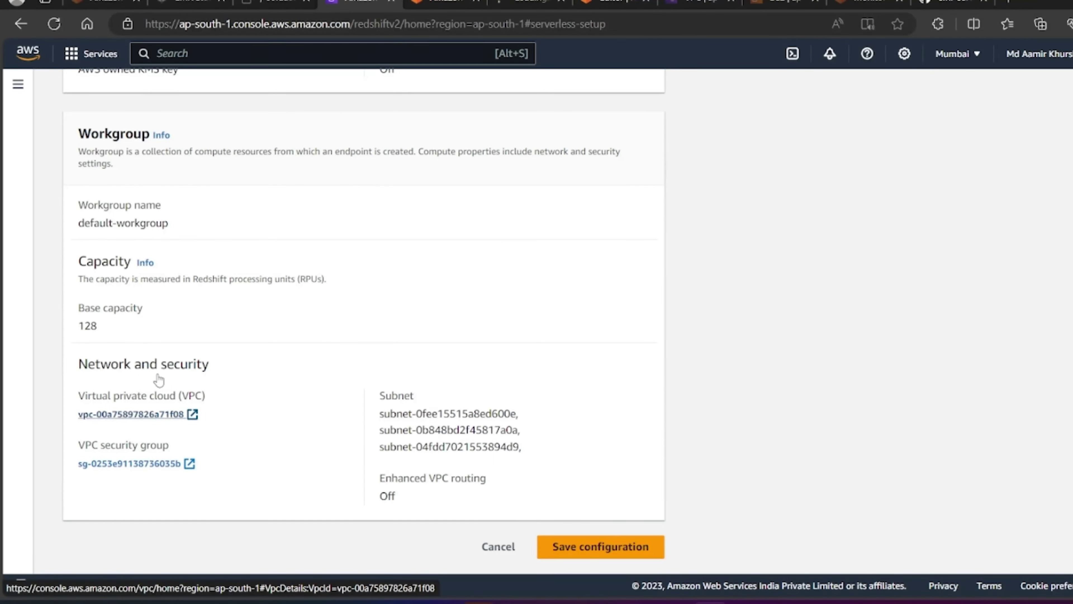
Step: In the VPC details, check which subnets use the route table, including ap-south-1a
left_click(528, 2)
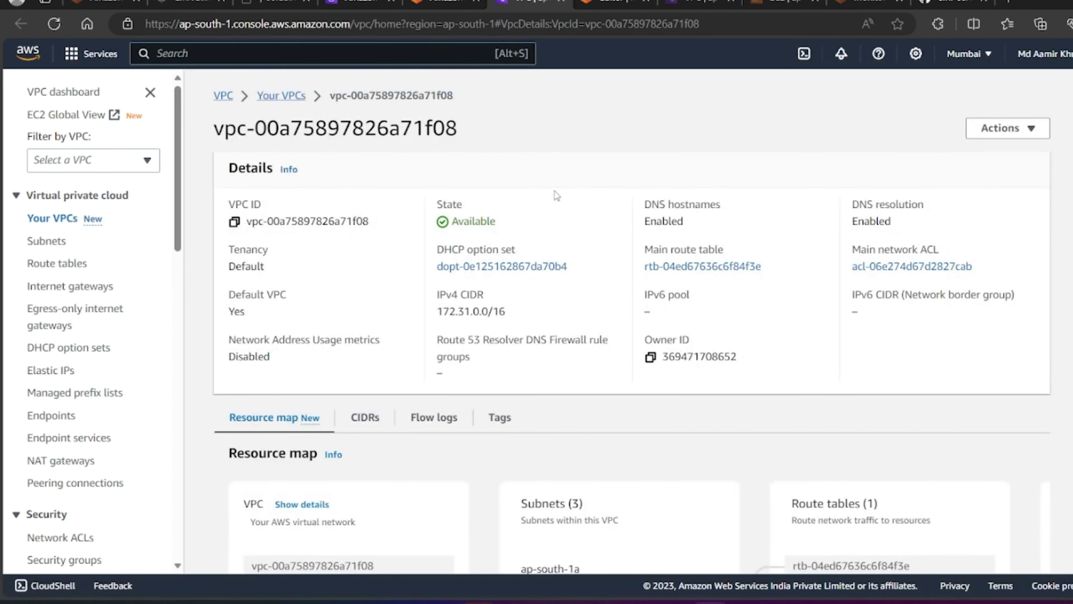
scroll(587, 286, "down", 2)
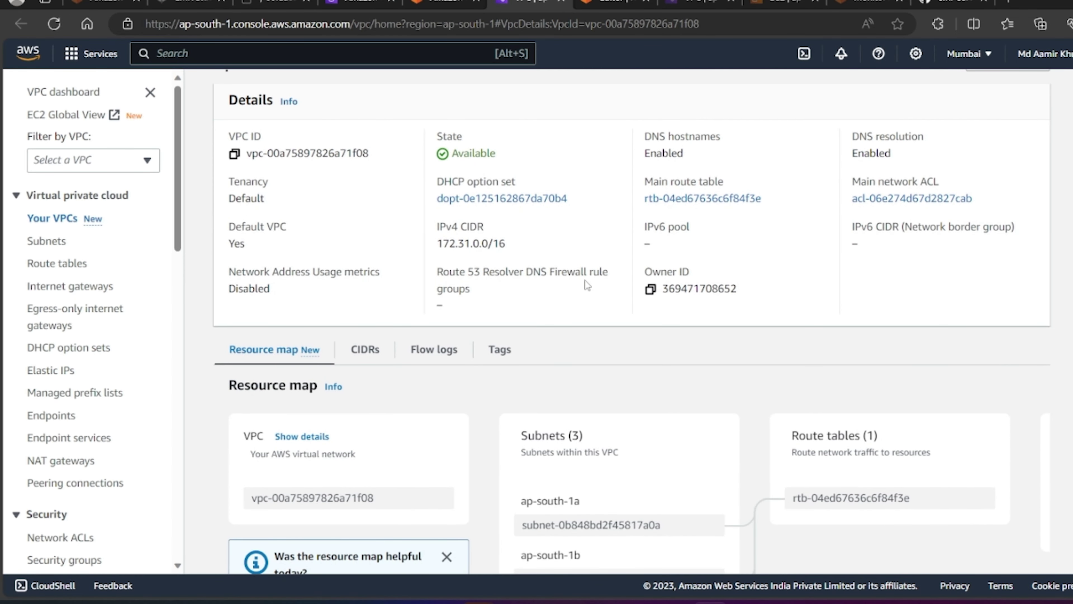
scroll(612, 353, "down", 3)
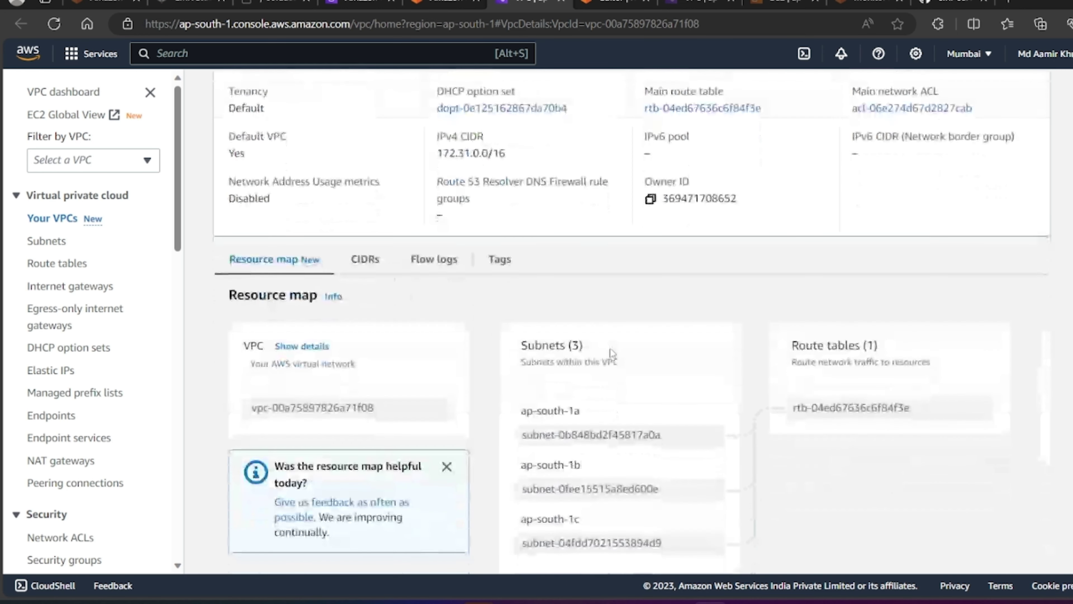
scroll(612, 353, "down", 1)
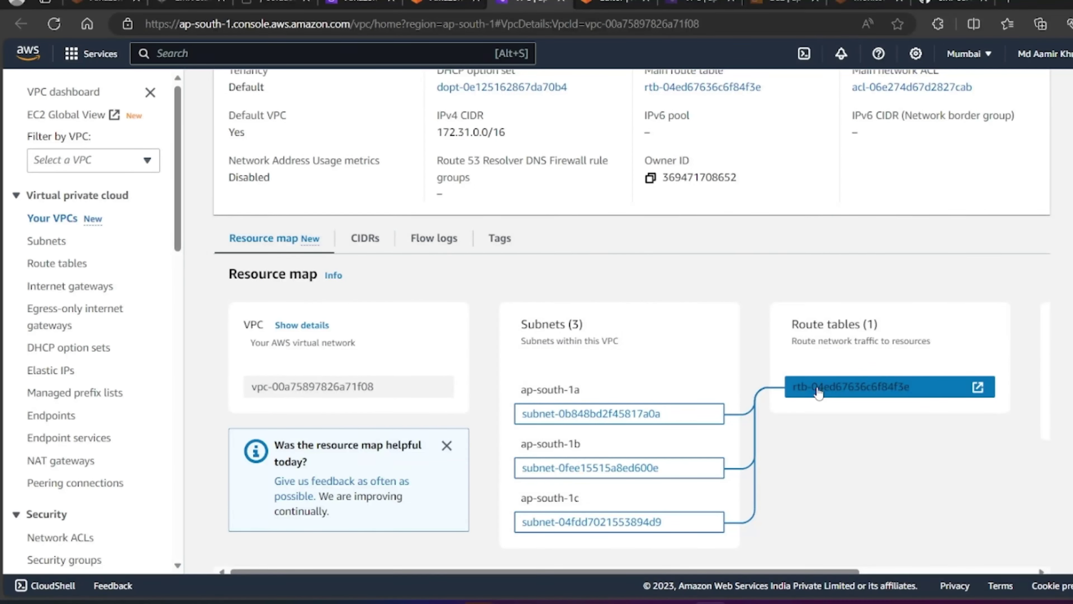
left_click(819, 391)
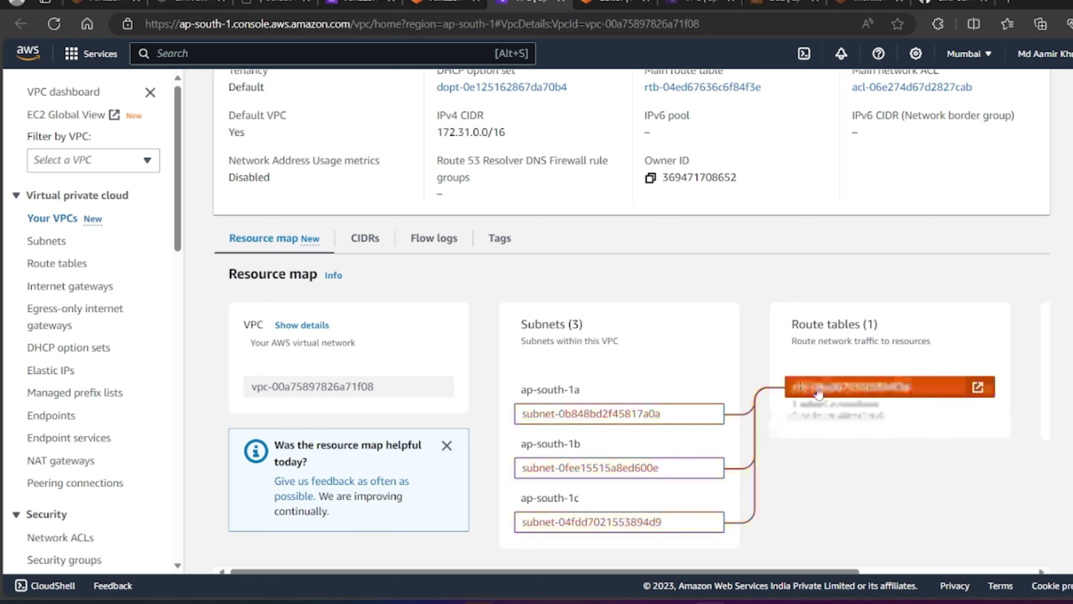
left_click(665, 420)
scroll(665, 421, "up", 3)
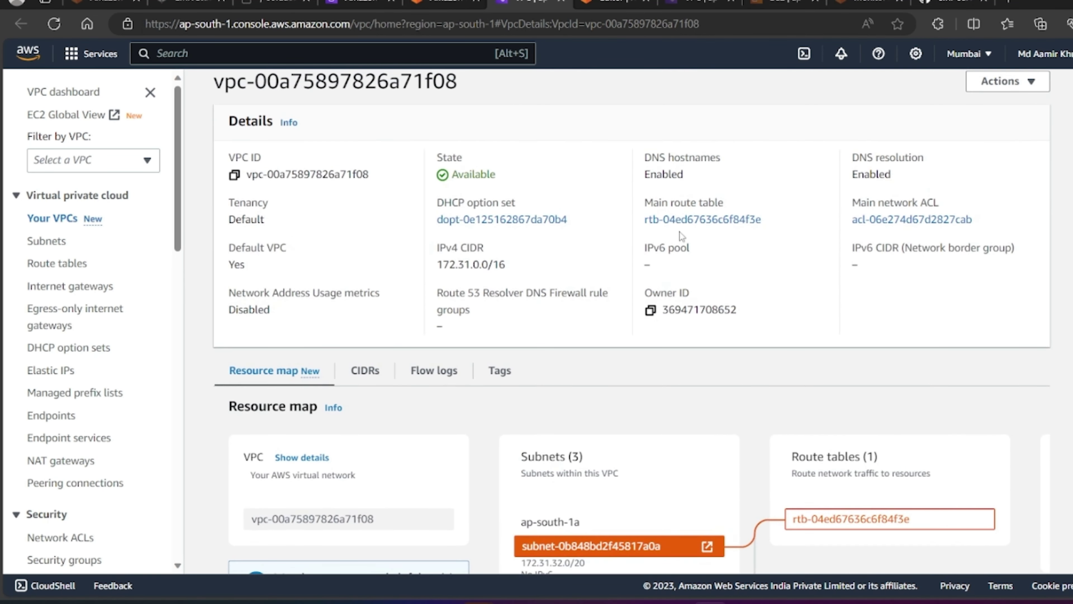
Step: Open main route table rtb-04ed67636c6f84f3e and start editing its routes
left_click(686, 226)
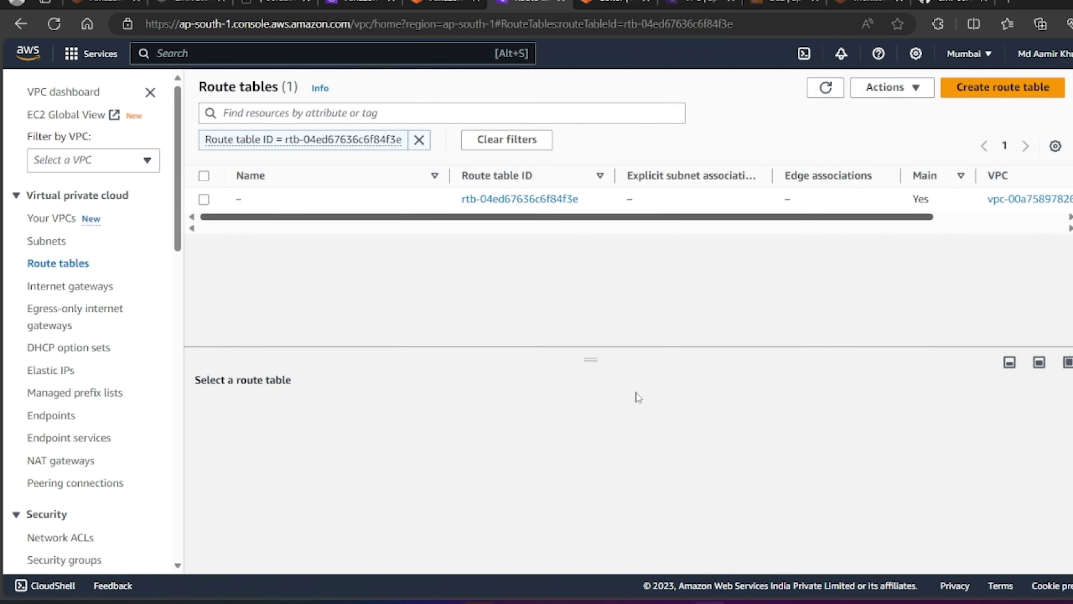
left_click(533, 200)
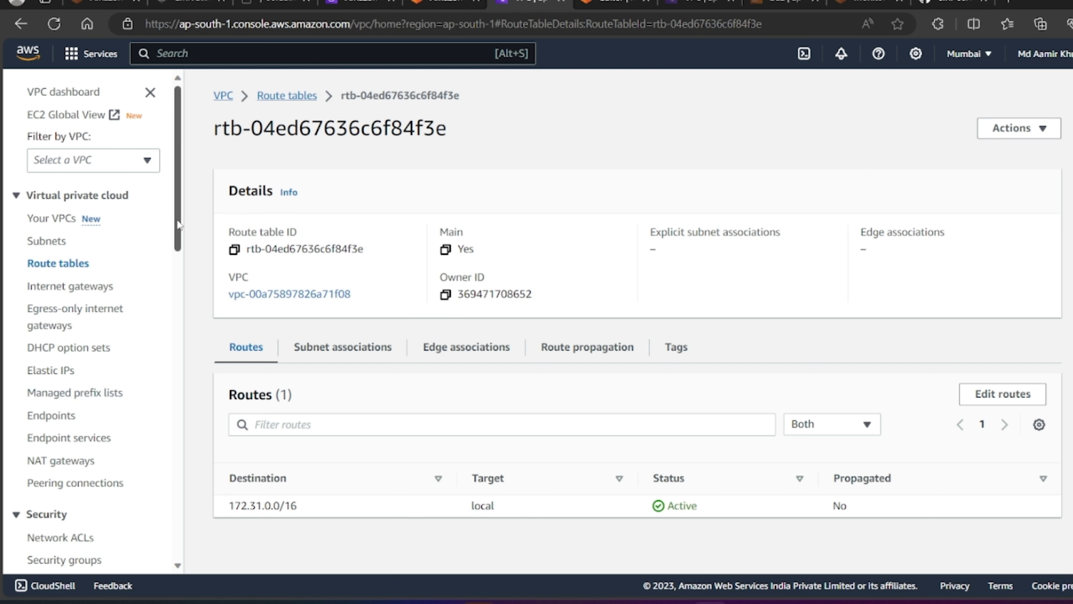
left_click_drag(177, 225, 175, 374)
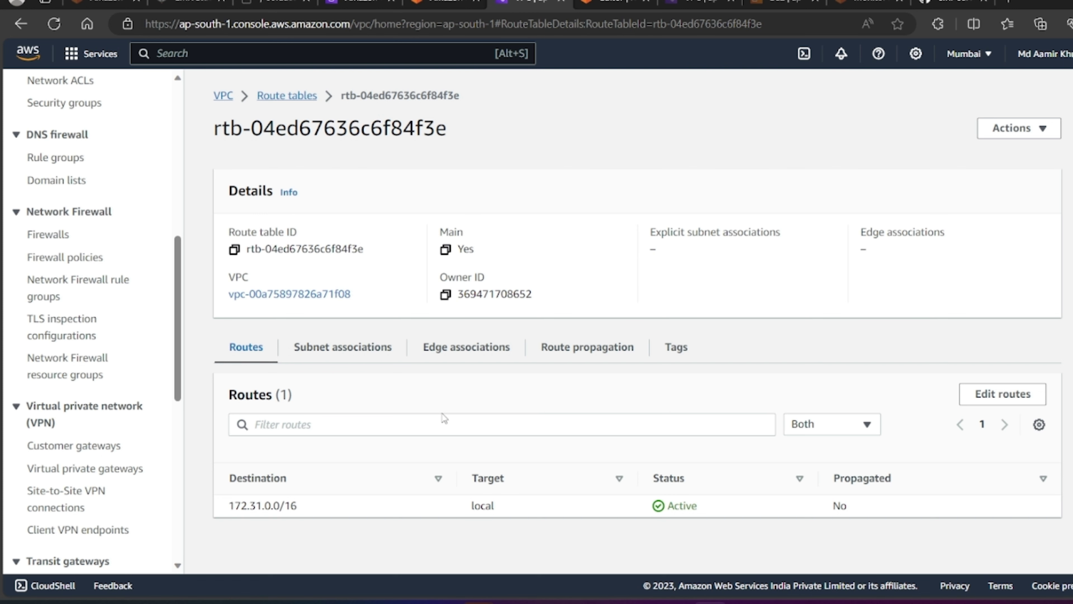
left_click(993, 399)
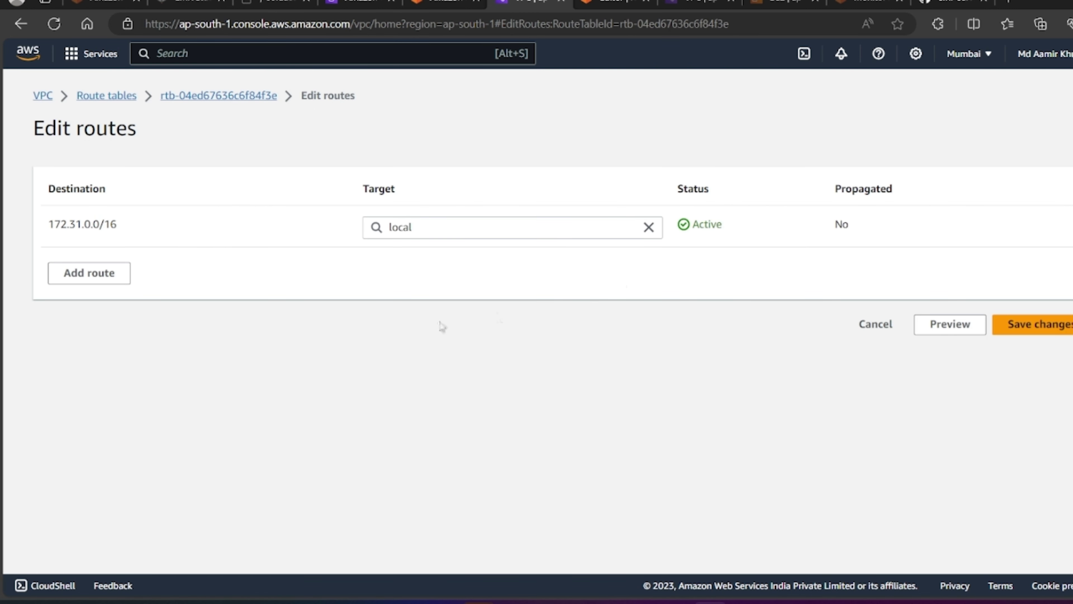
Step: Add a 0.0.0.0/0 route targeting internet gateway igw-0ab6c7fc36791d42f and save it
left_click(94, 281)
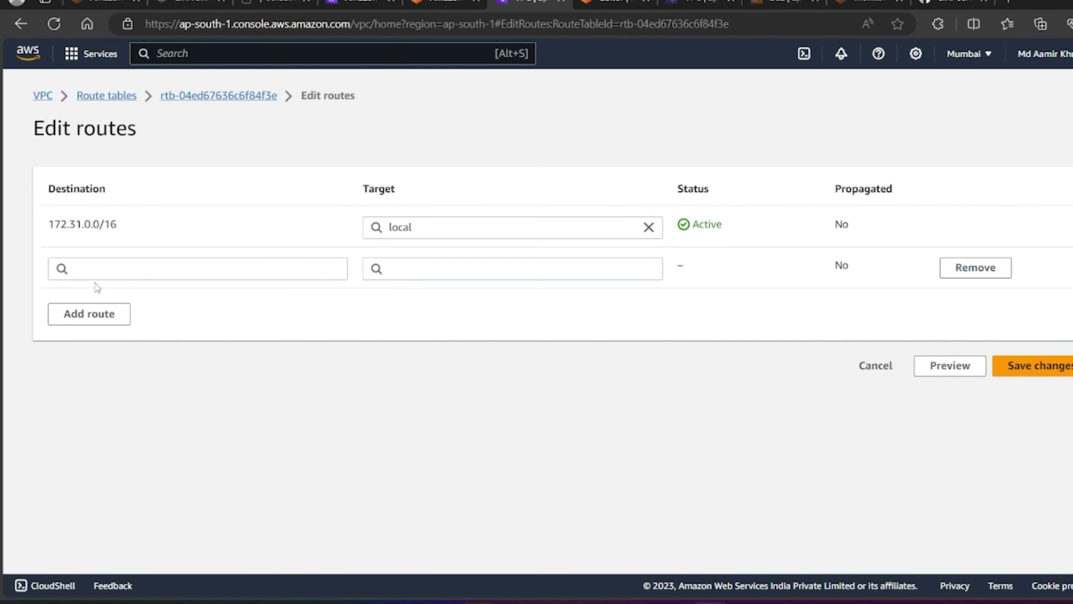
left_click(134, 274)
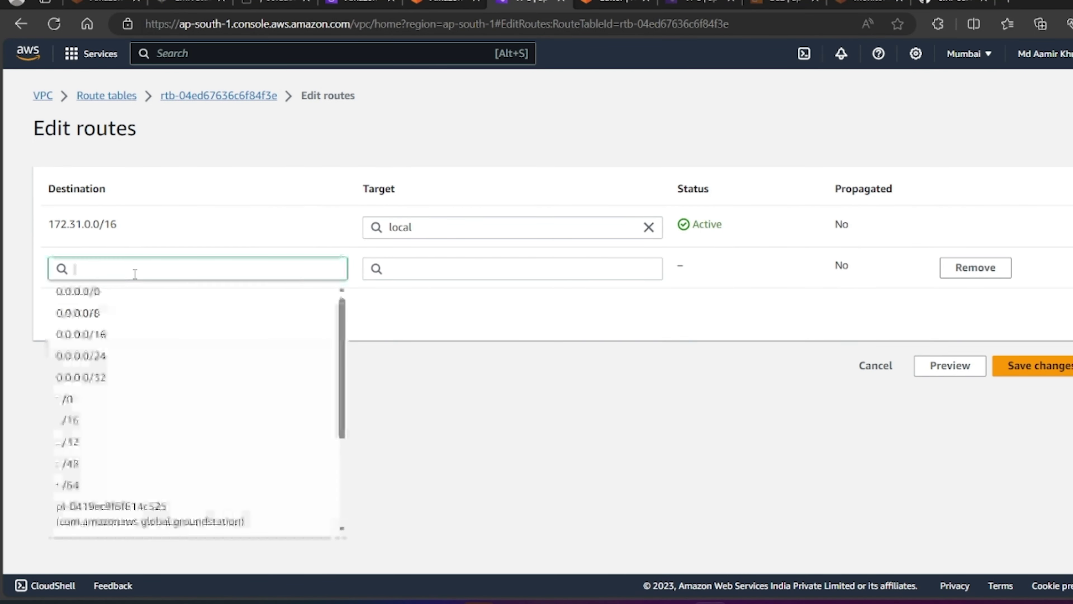
left_click(135, 292)
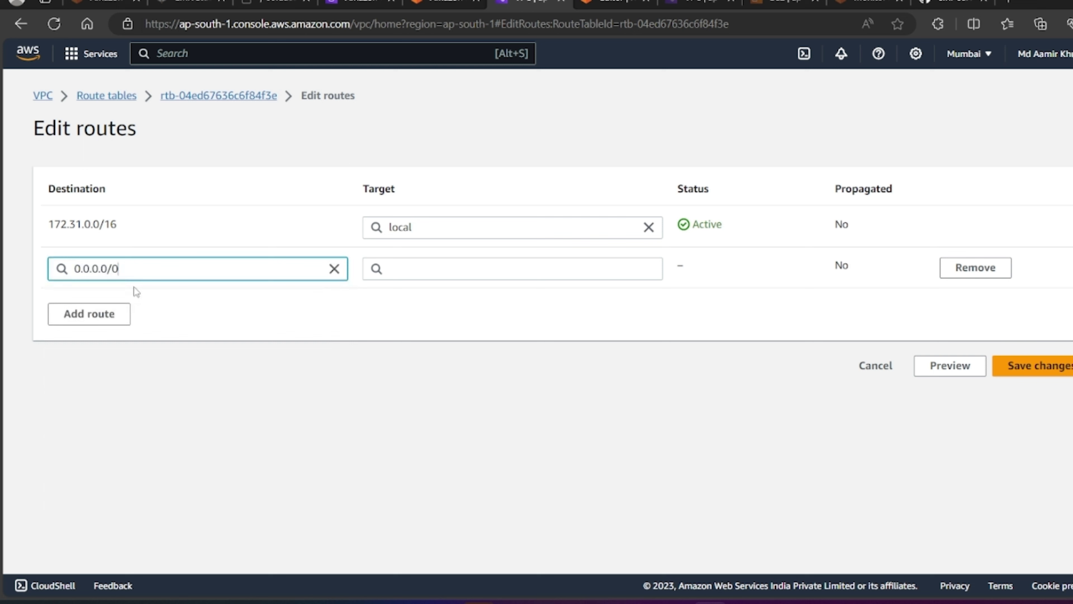
left_click(436, 266)
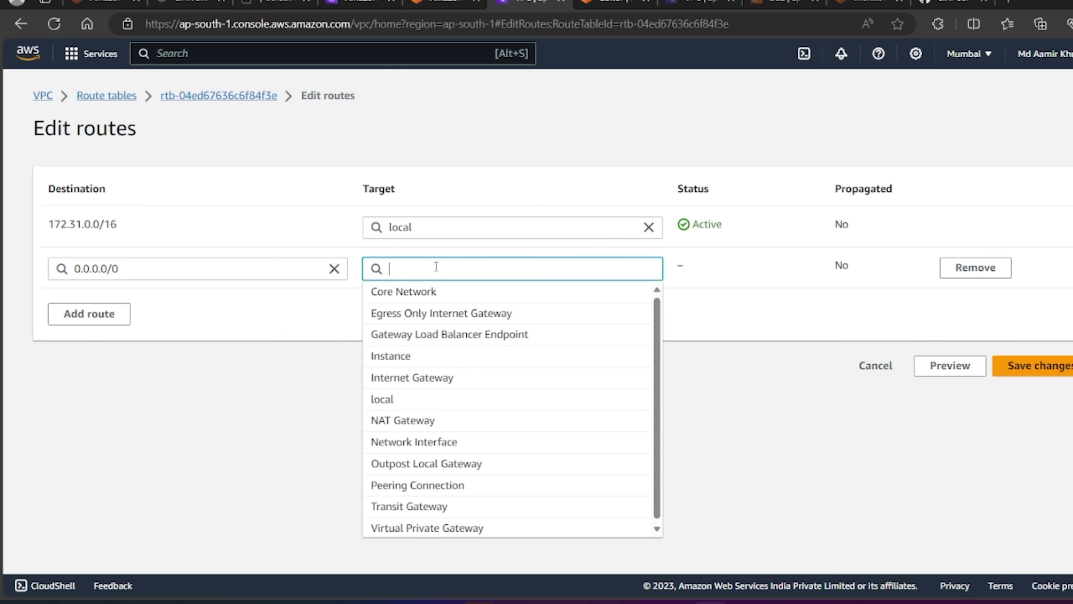
left_click(427, 378)
left_click(444, 291)
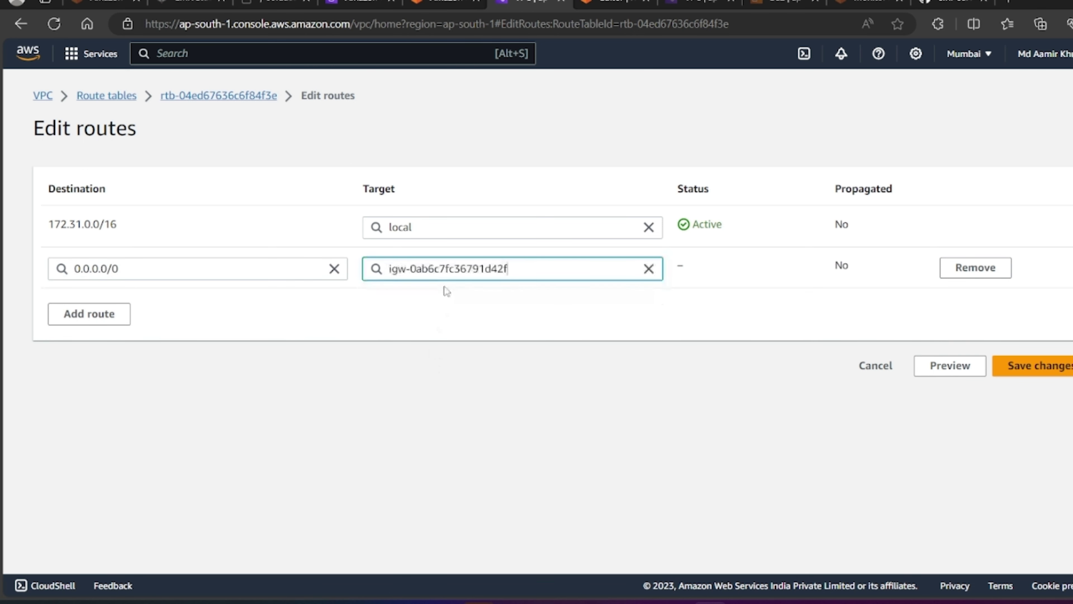
left_click(1054, 366)
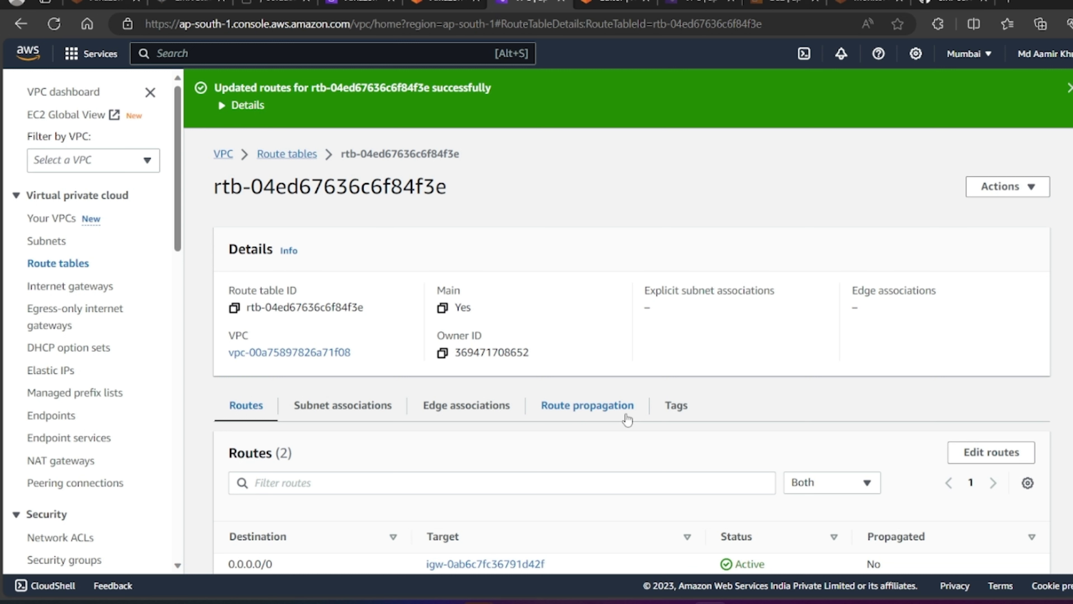
scroll(609, 493, "down", 2)
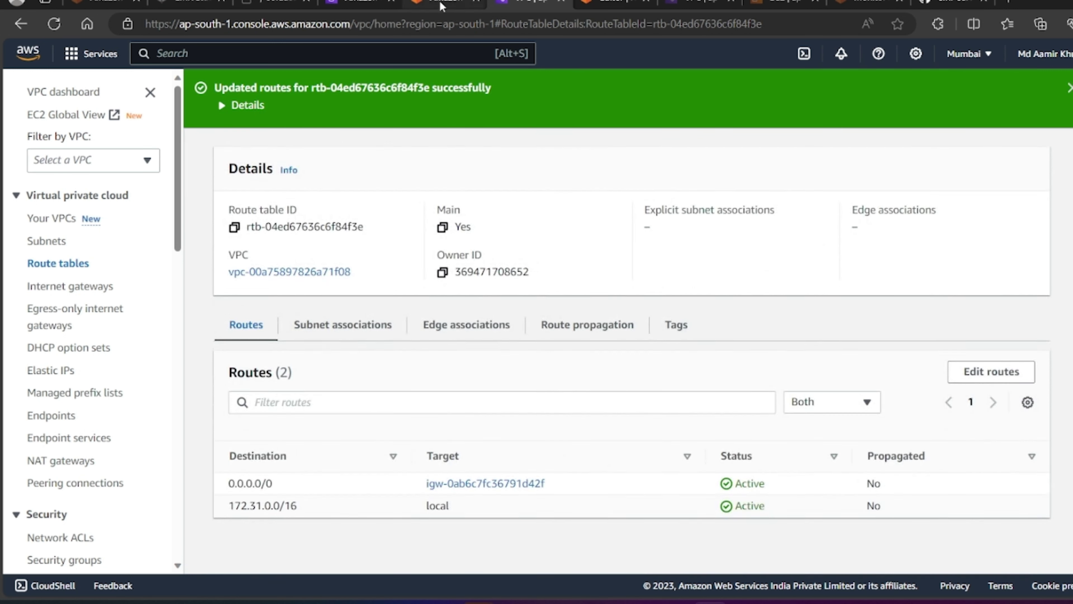
left_click(463, 8)
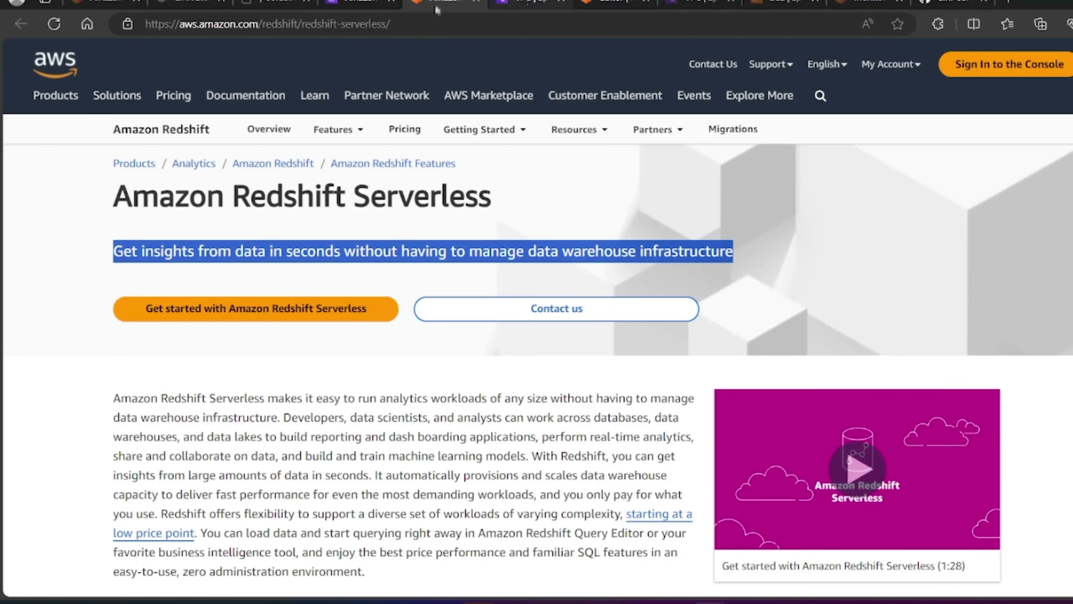
Step: Back on the Redshift setup page, review network settings and select the three subnet IDs
left_click(351, 3)
scroll(475, 255, "up", 10)
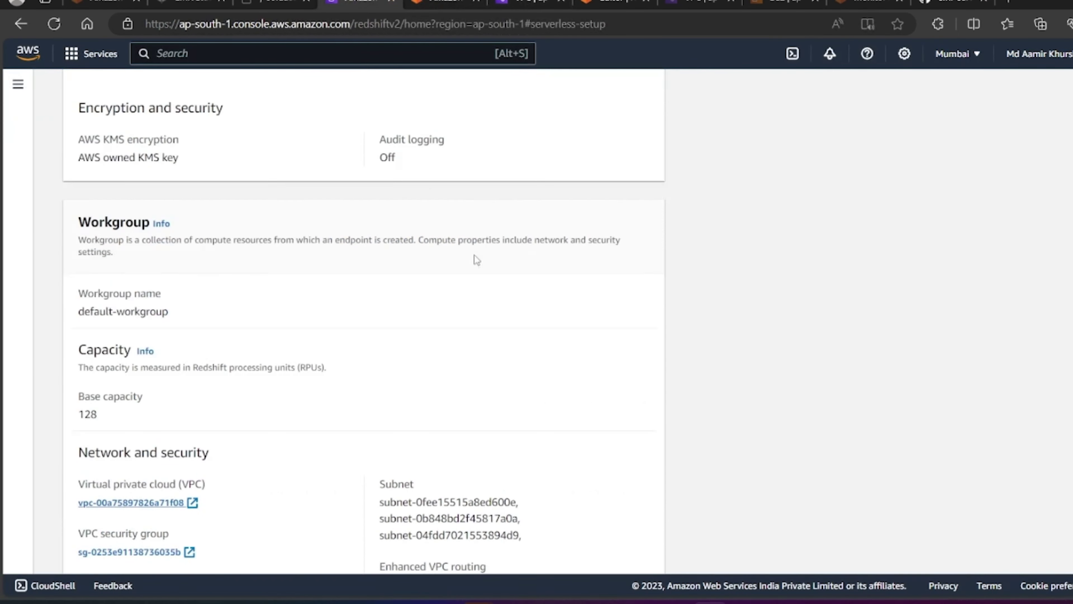
scroll(475, 255, "down", 8)
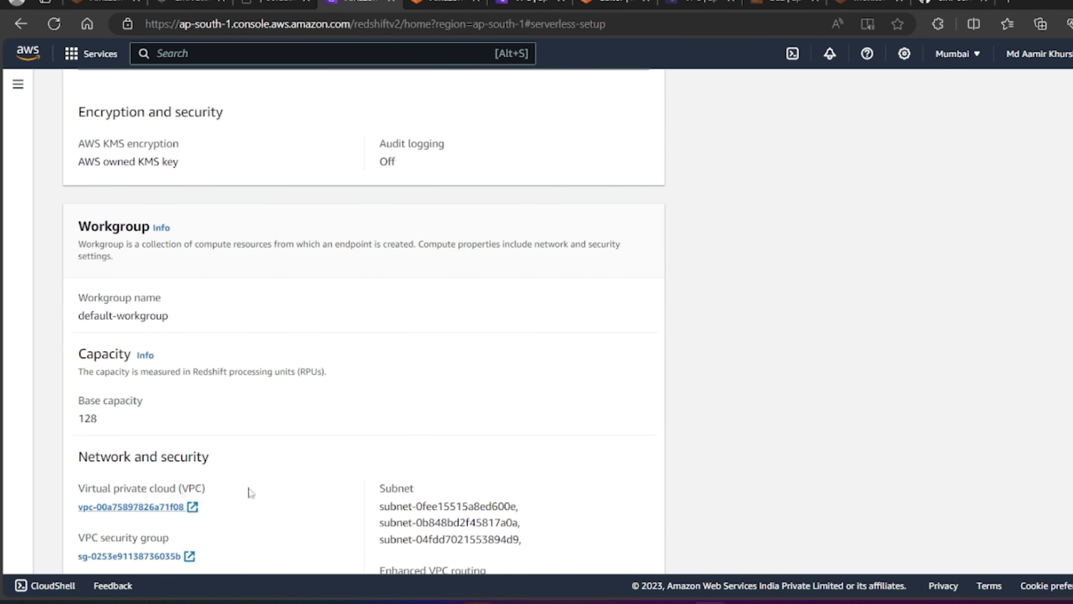
scroll(250, 491, "down", 1)
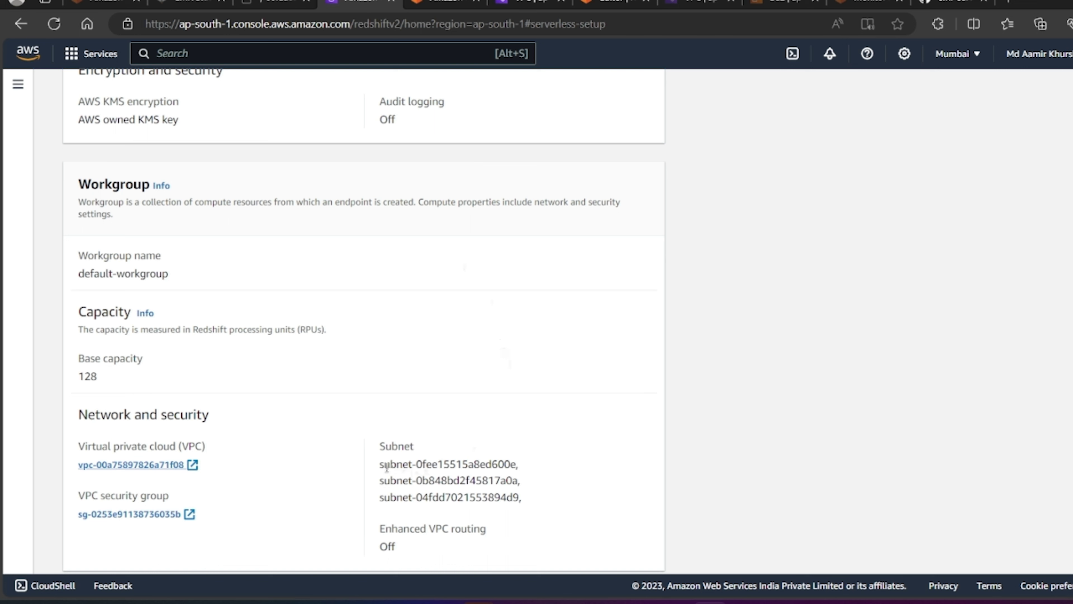
left_click_drag(380, 462, 527, 502)
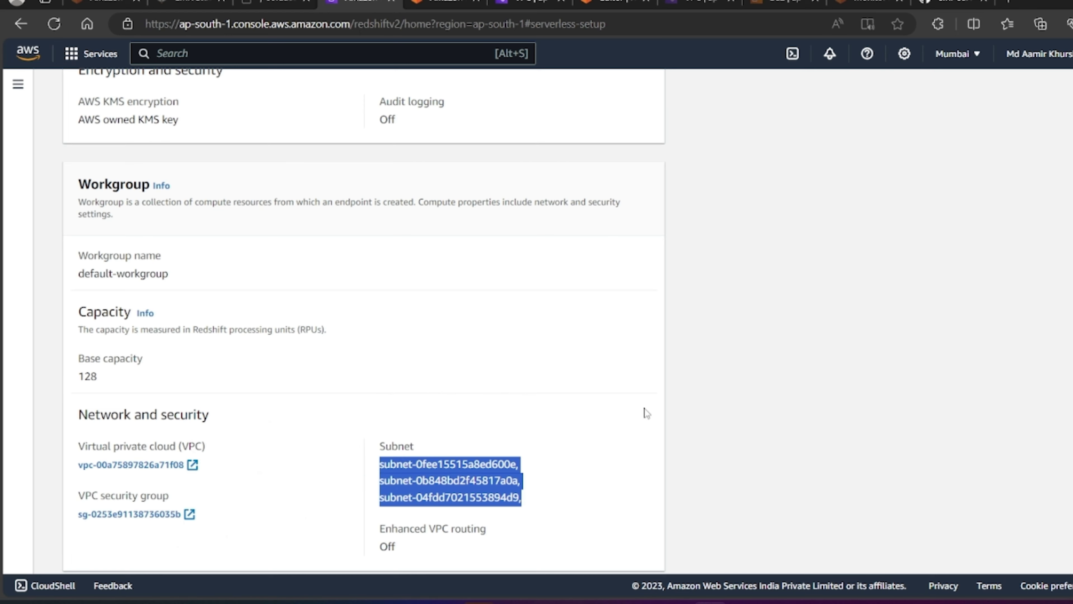
Step: Save the default-workgroup configuration and bring the YouTube window forward
scroll(645, 409, "up", 2)
scroll(645, 409, "down", 4)
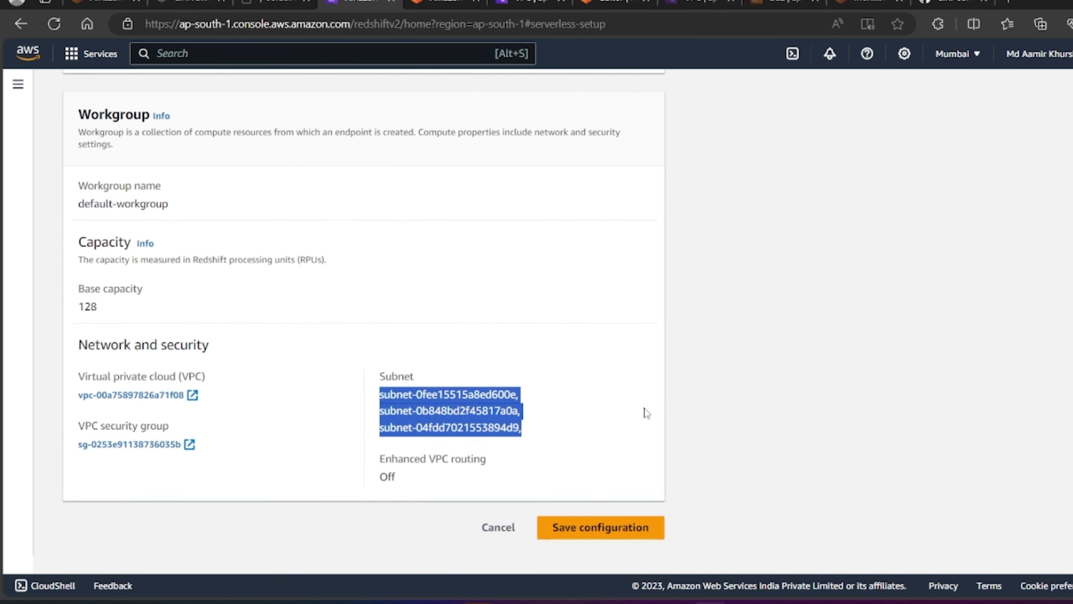
scroll(644, 408, "up", 1)
left_click(588, 549)
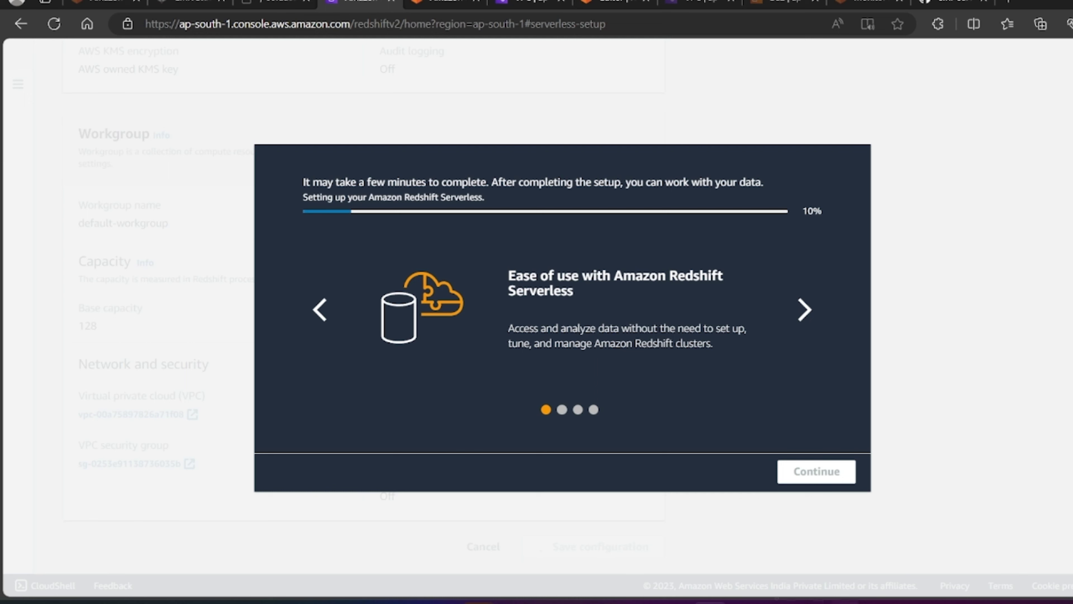
left_click(792, 597)
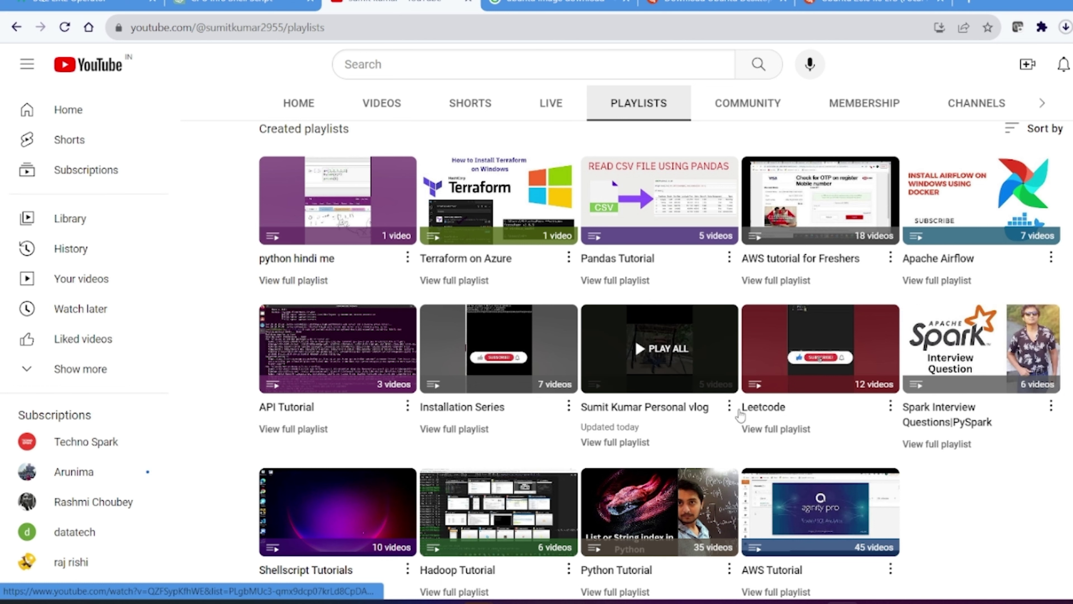
Step: Play all of the AWS Tutorial playlist and pause the Redshift cluster creation video
scroll(741, 412, "down", 1)
left_click(818, 479)
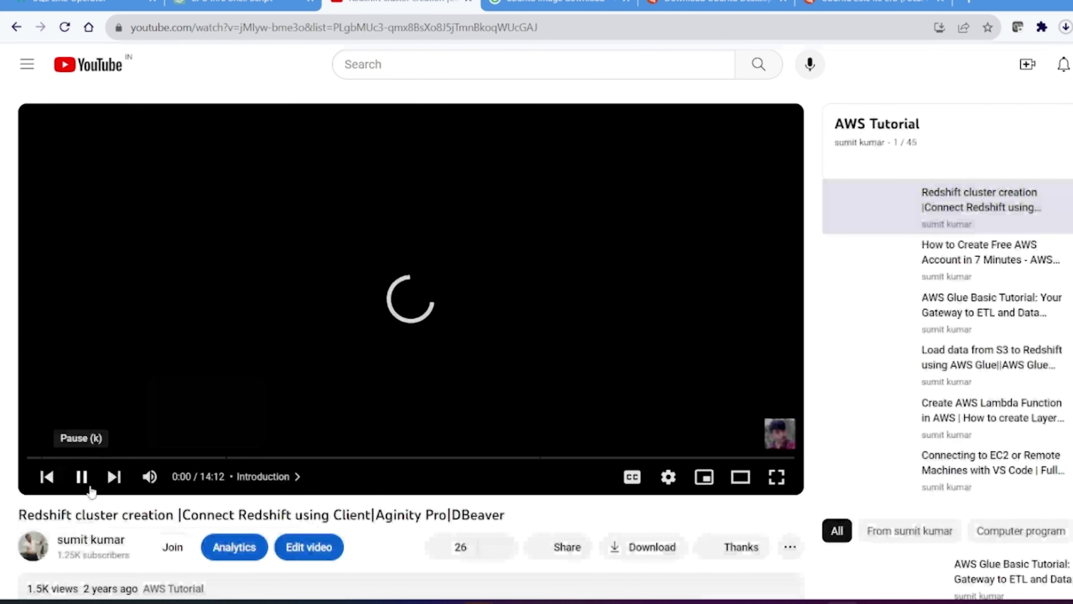
left_click(82, 476)
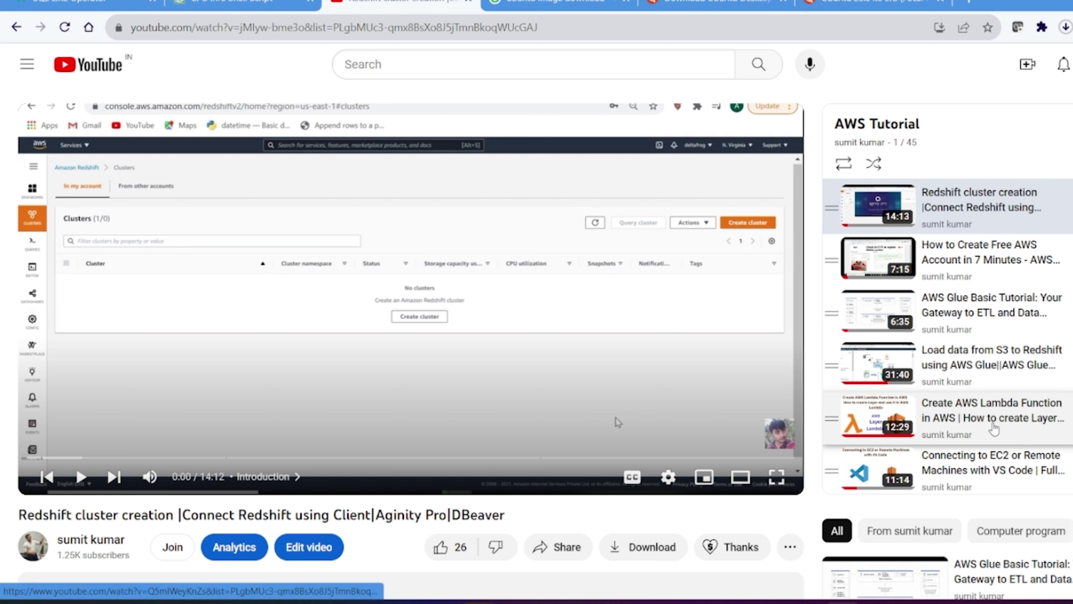
Step: Browse the playlist panel, then return to the Redshift setup window
scroll(994, 427, "down", 3)
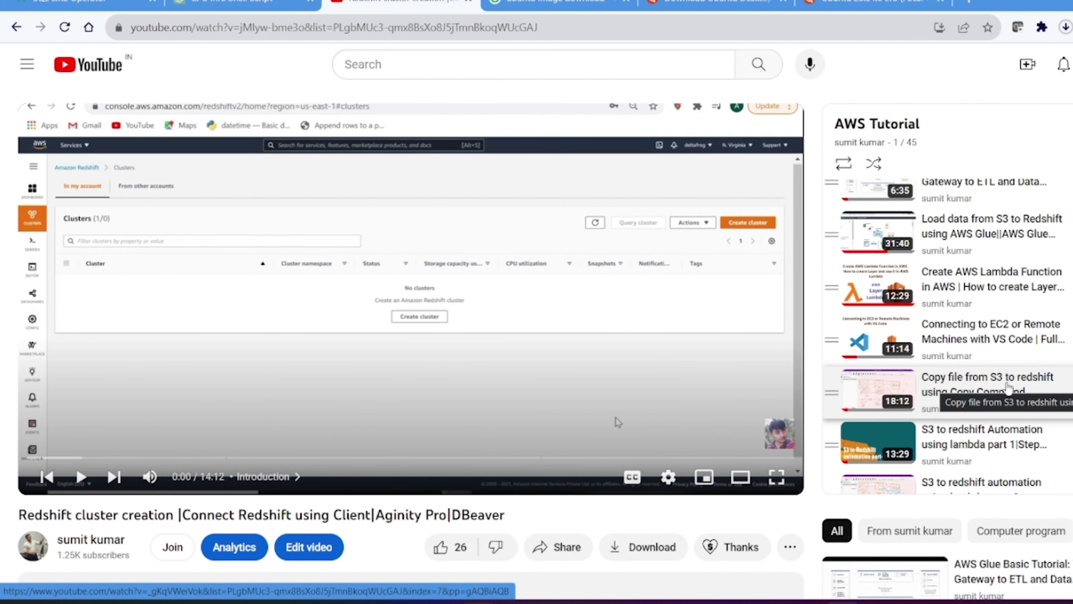
scroll(1008, 386, "down", 1)
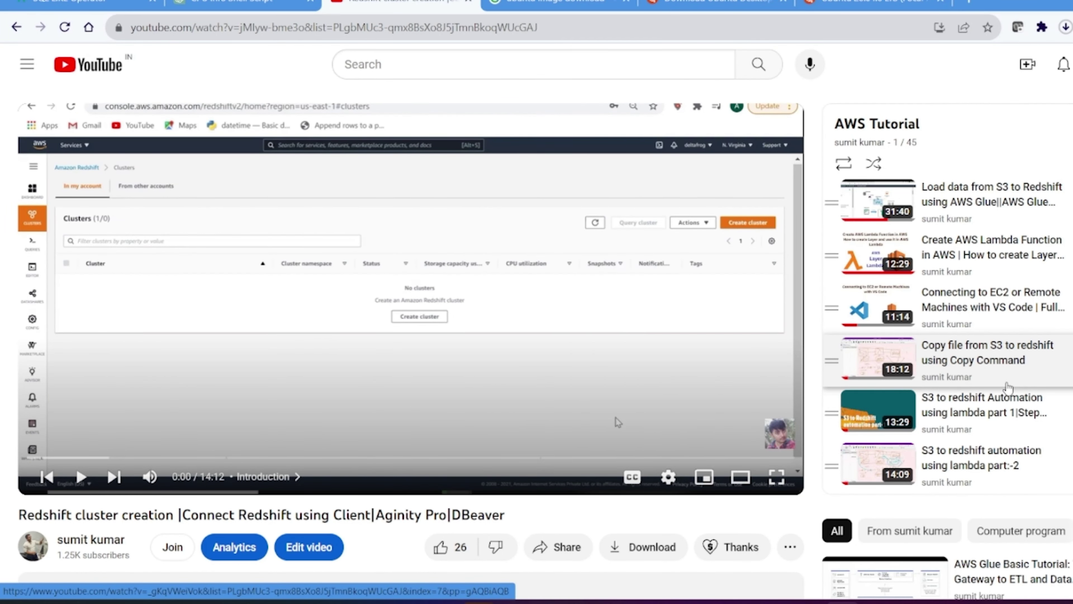
scroll(1008, 386, "down", 1)
scroll(985, 385, "down", 1)
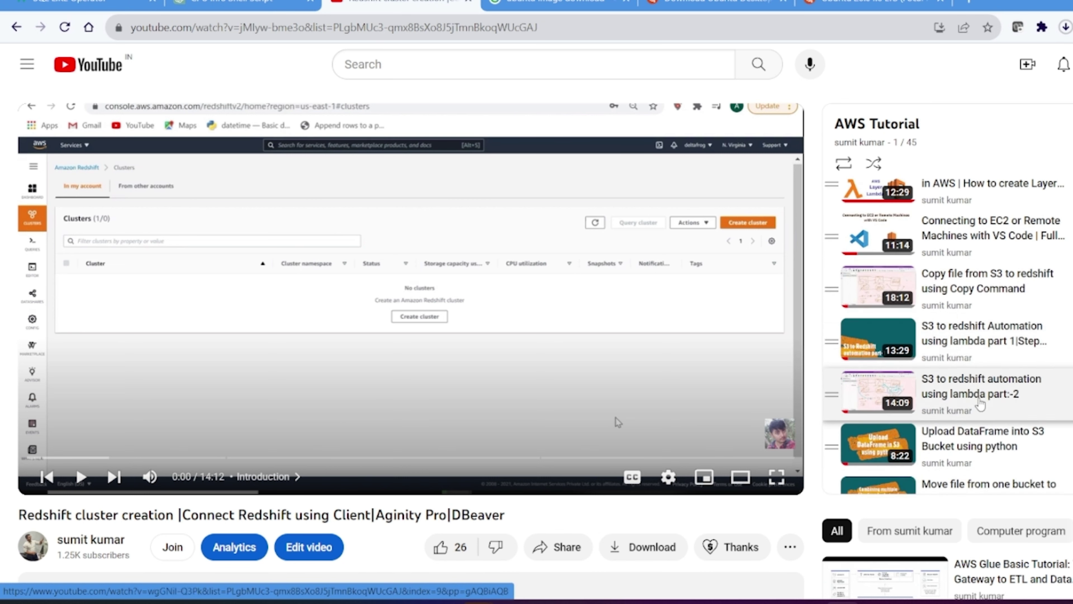
scroll(962, 385, "down", 2)
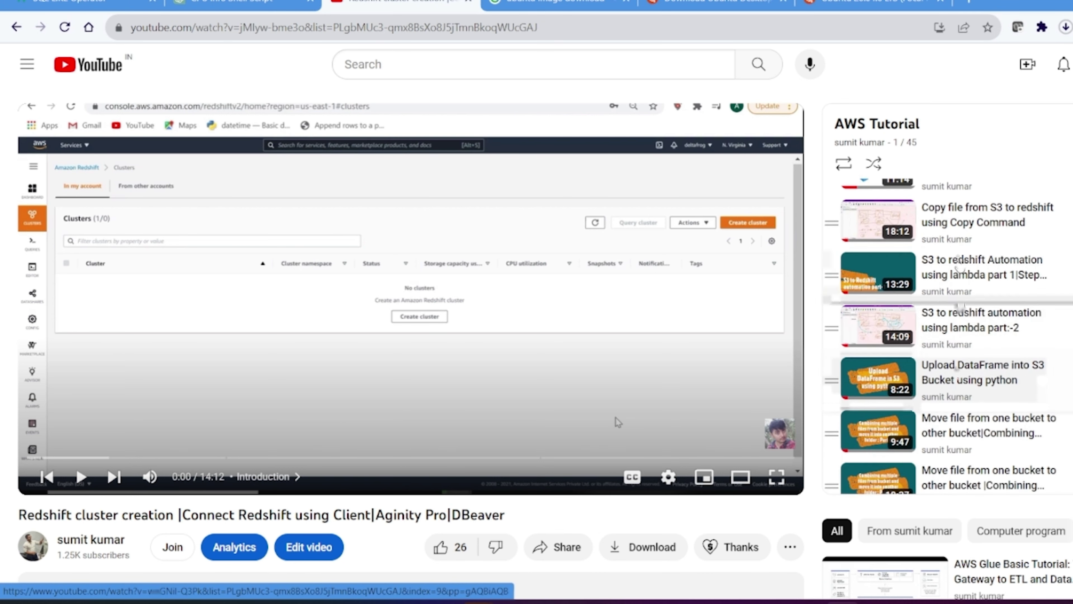
scroll(965, 375, "down", 7)
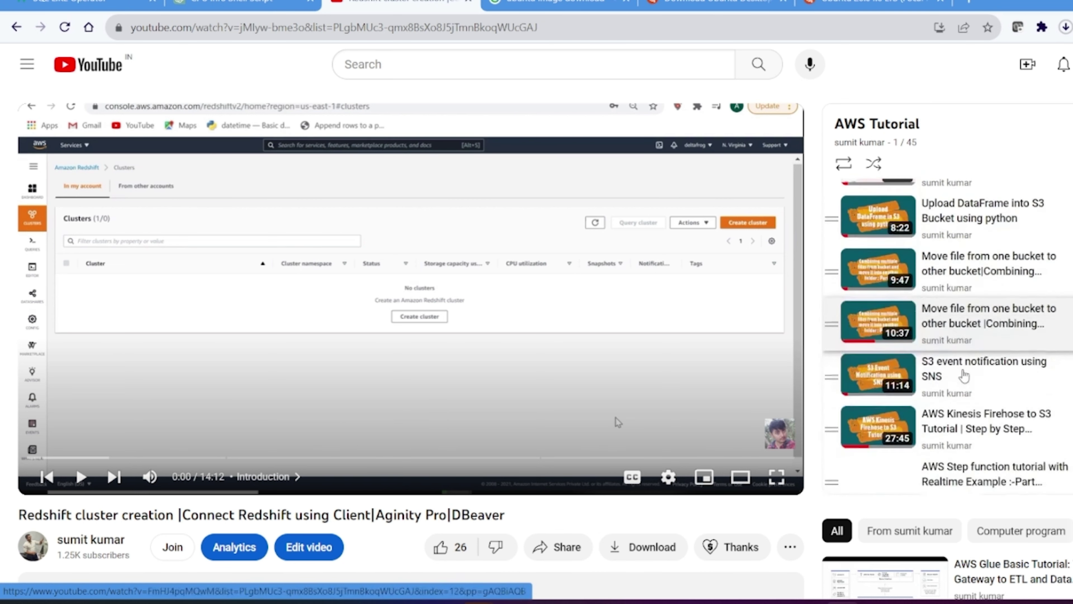
scroll(965, 375, "down", 8)
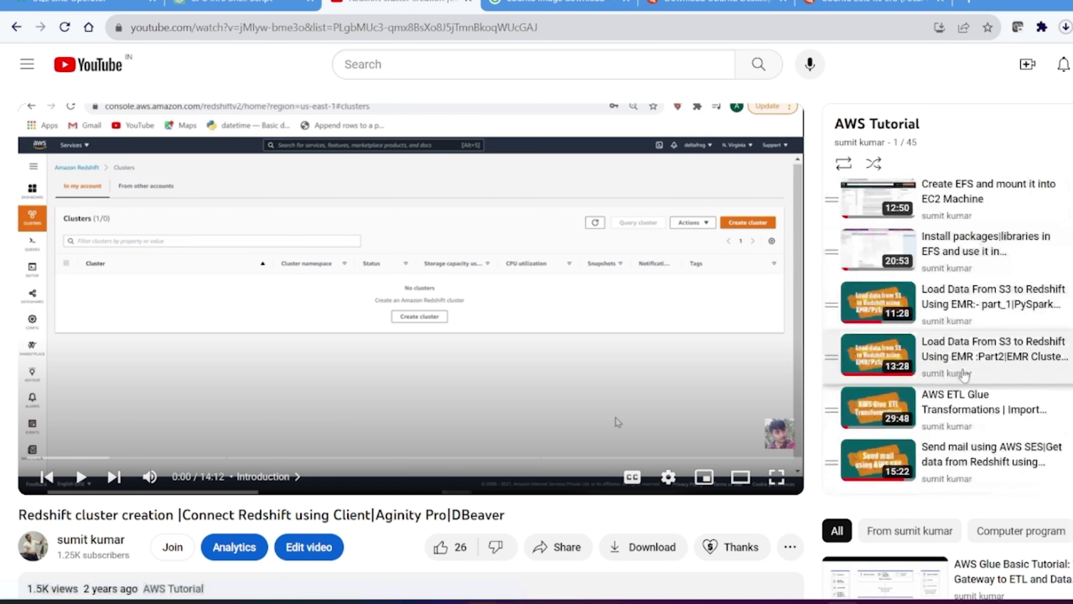
scroll(964, 375, "down", 7)
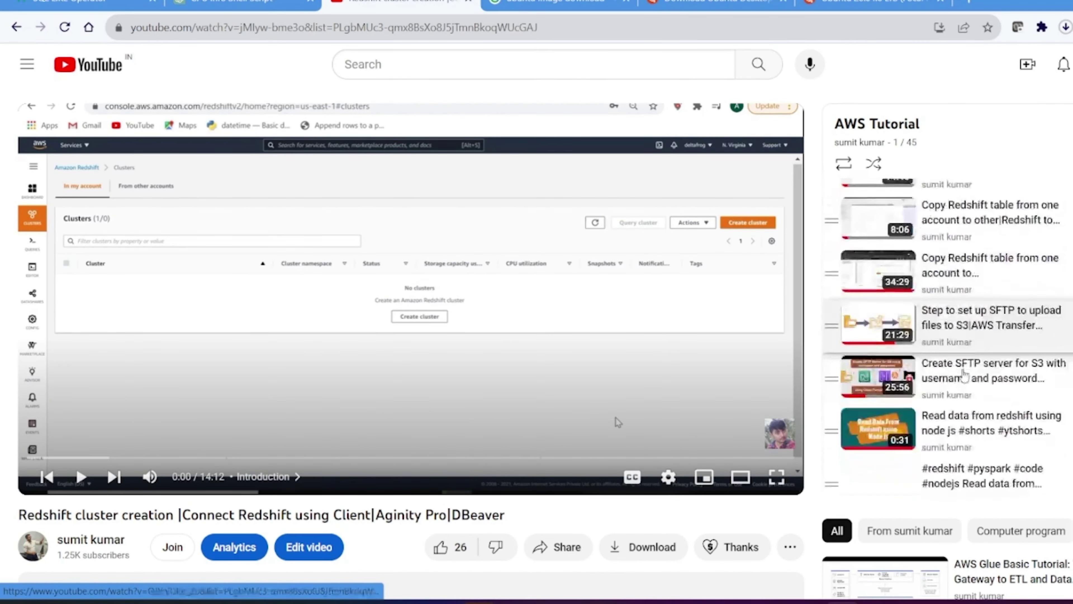
scroll(964, 375, "up", 10)
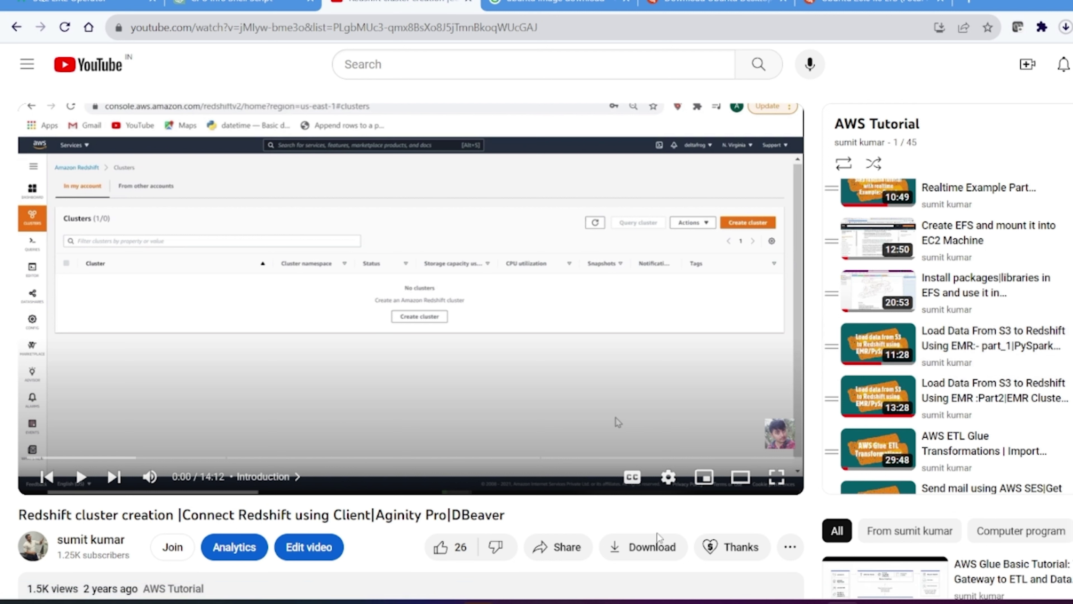
left_click(701, 564)
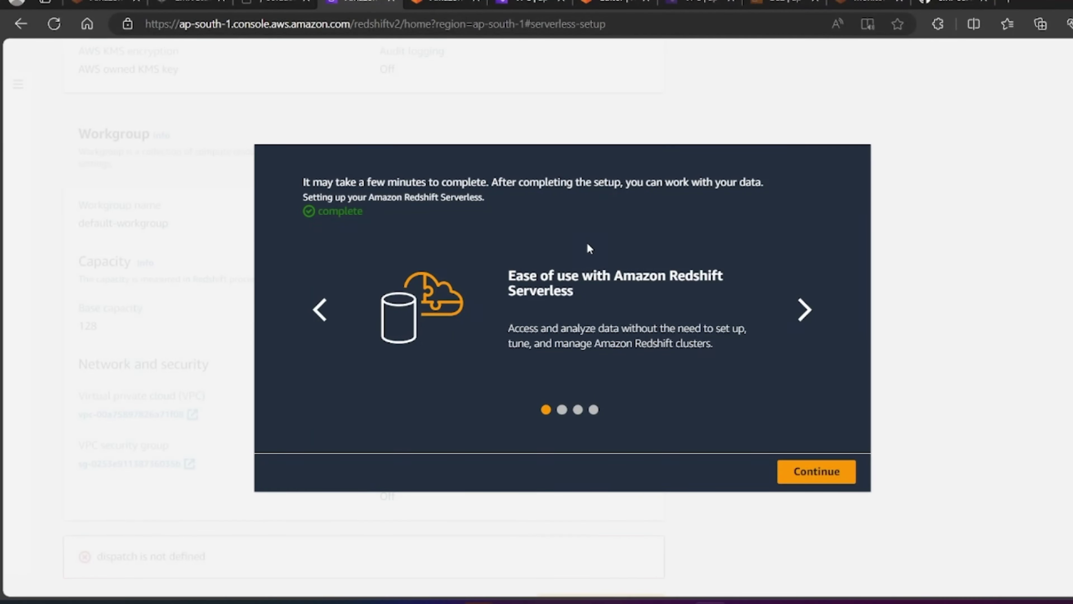
Step: Continue past the completed setup and open the default-namespace details page
left_click(819, 472)
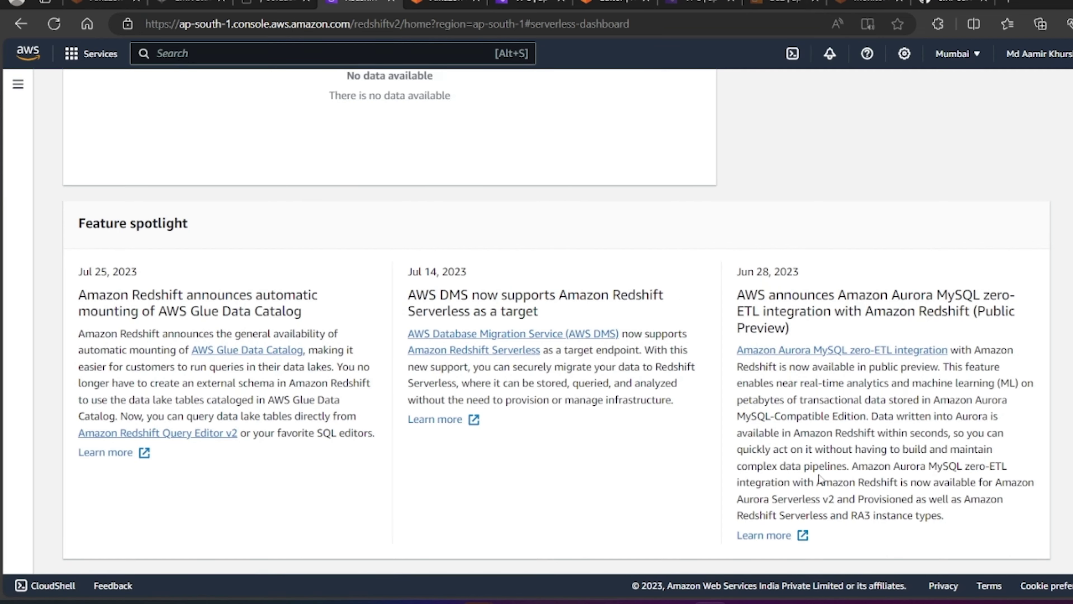
scroll(751, 361, "up", 10)
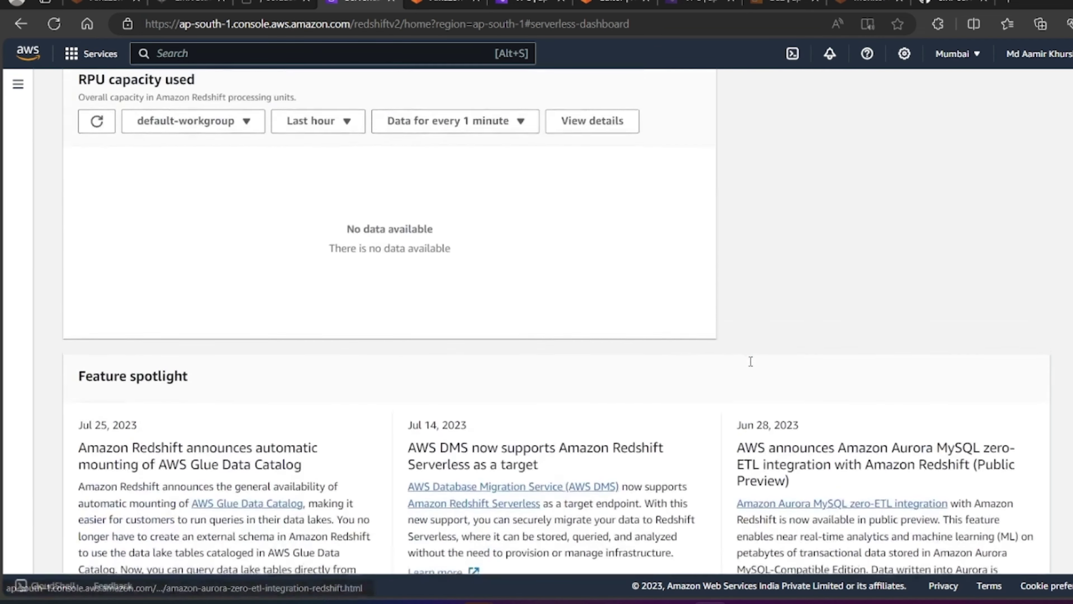
scroll(749, 361, "up", 7)
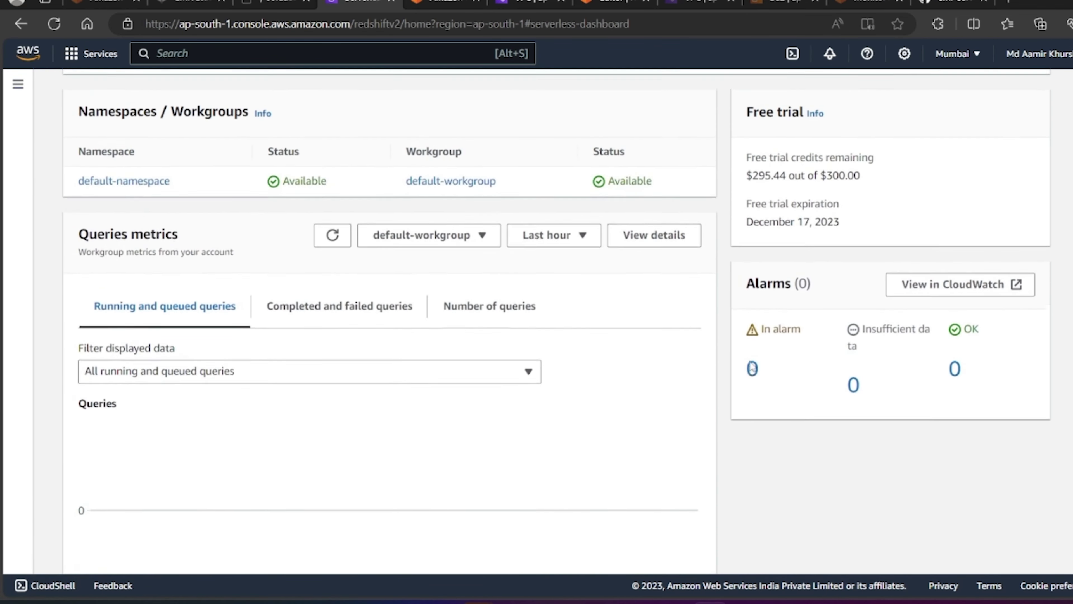
scroll(750, 361, "up", 1)
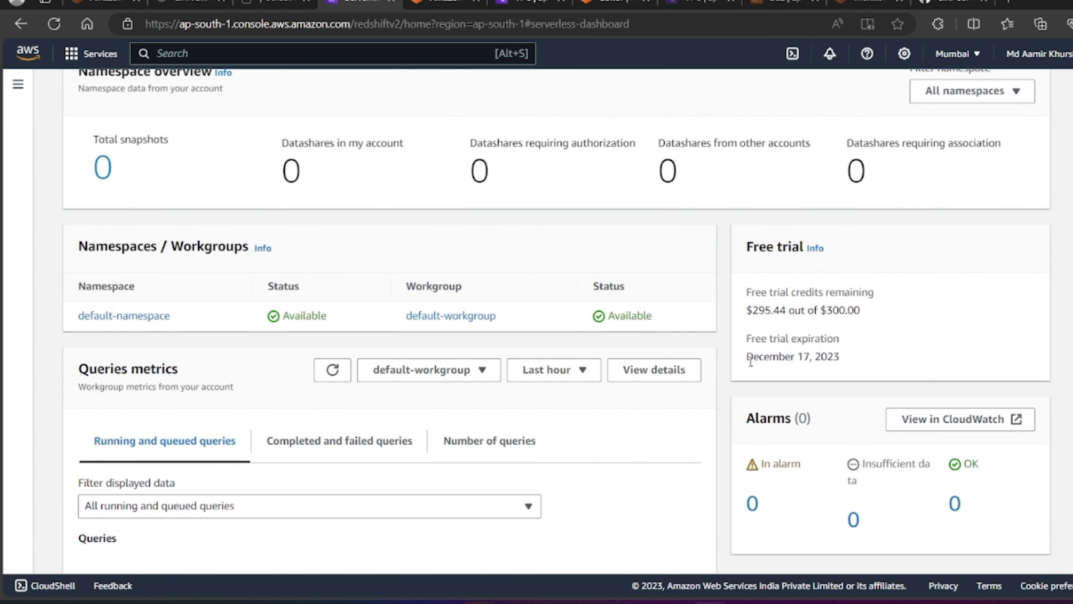
left_click(128, 317)
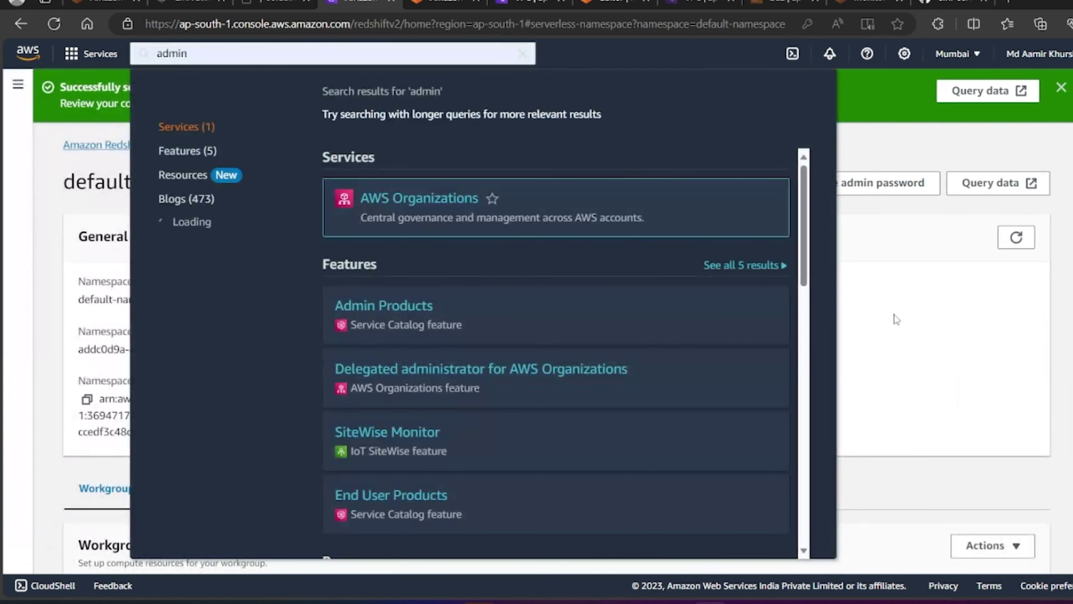
left_click(896, 315)
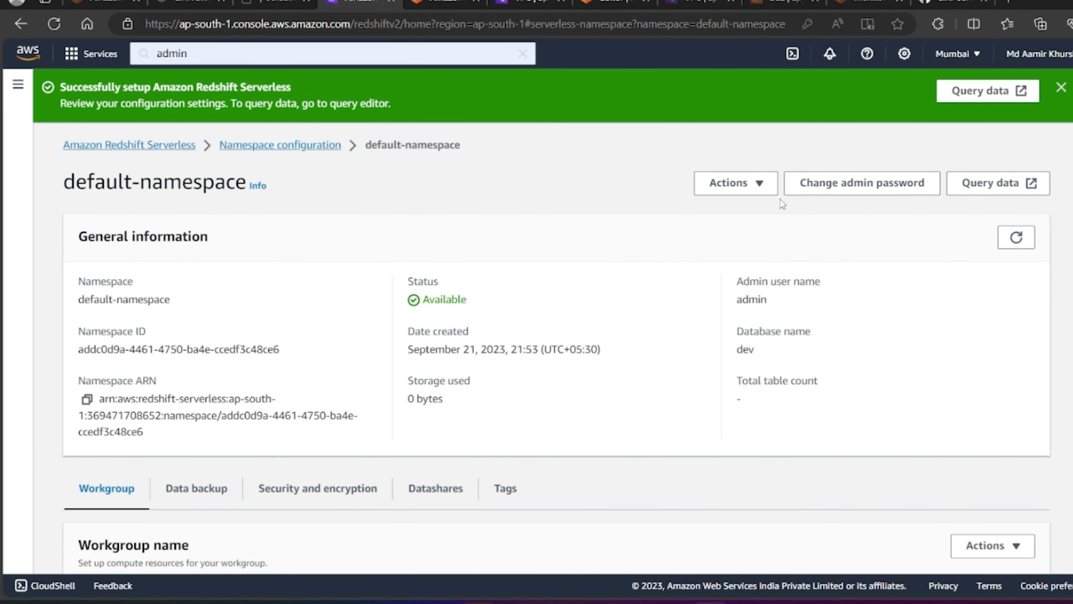
Step: Open Change admin user password, fill in the admin user name, and begin a password
left_click(858, 188)
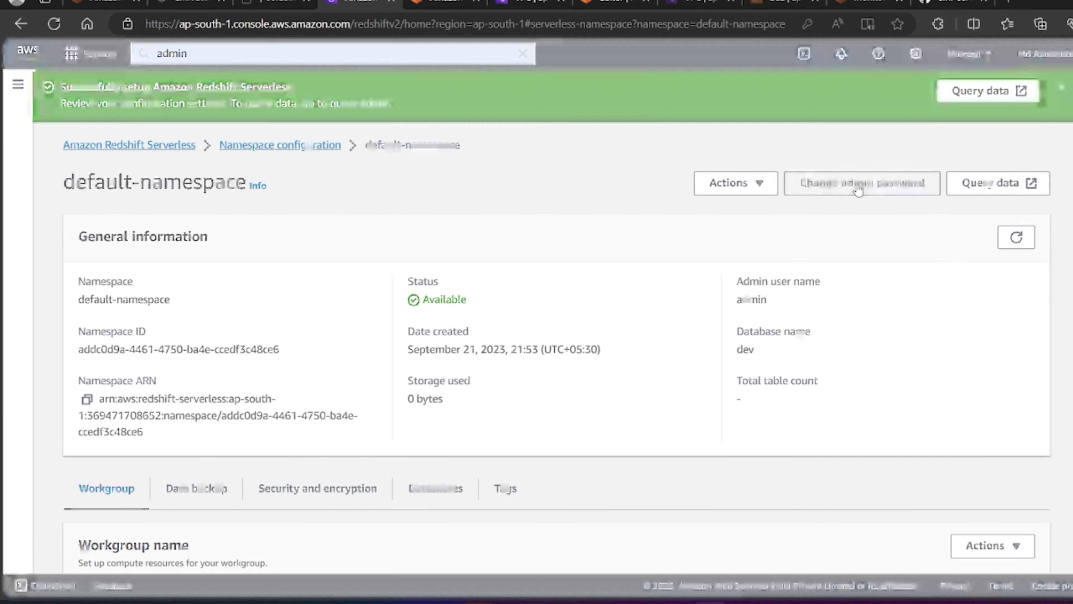
left_click(401, 269)
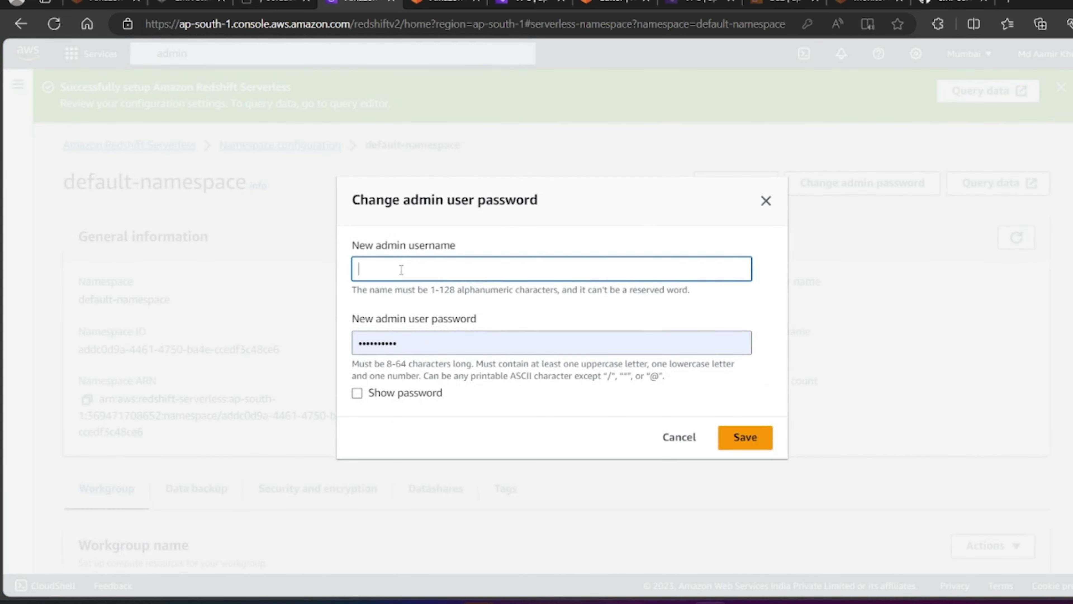
type("admin")
left_click(409, 341)
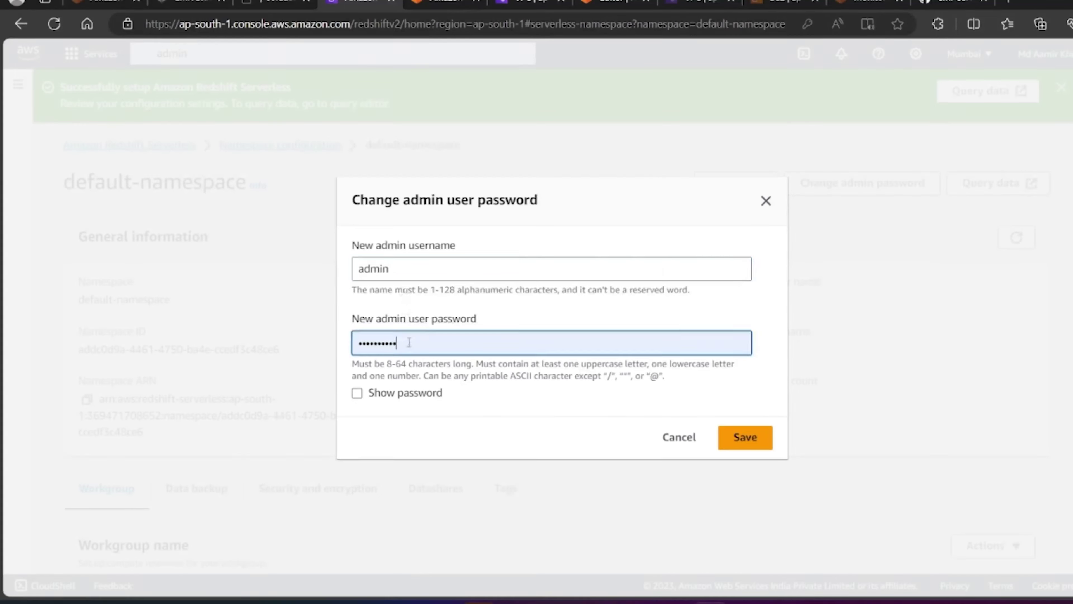
key("BackSpace")
key("BackSpace")
key("BackSpace")
key("BackSpace")
key("BackSpace")
key("BackSpace")
key("BackSpace")
key("BackSpace")
key("BackSpace")
key("BackSpace")
left_click(409, 342)
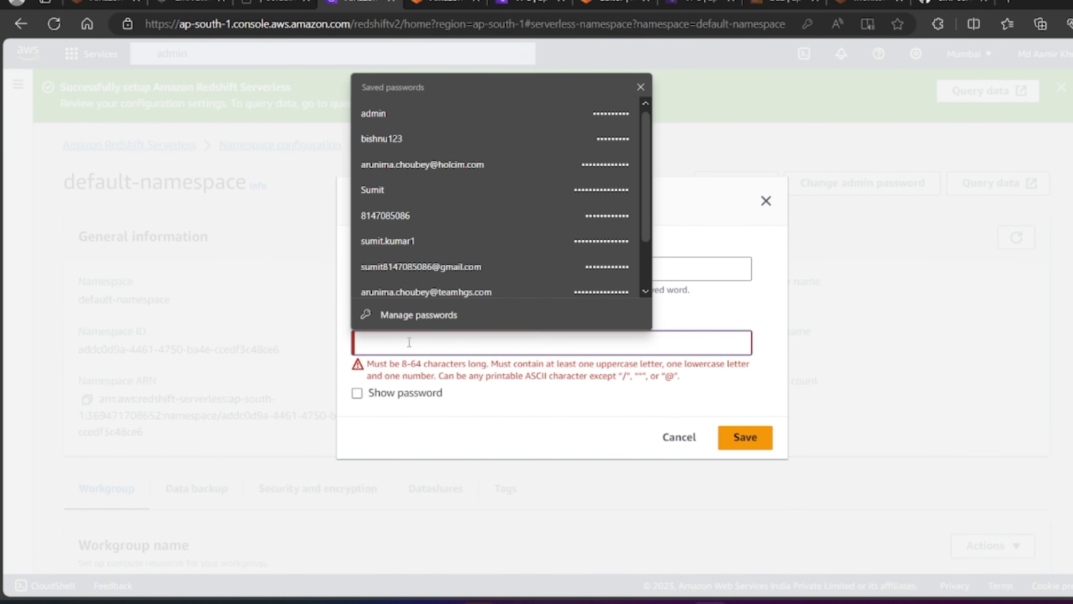
type("Ad")
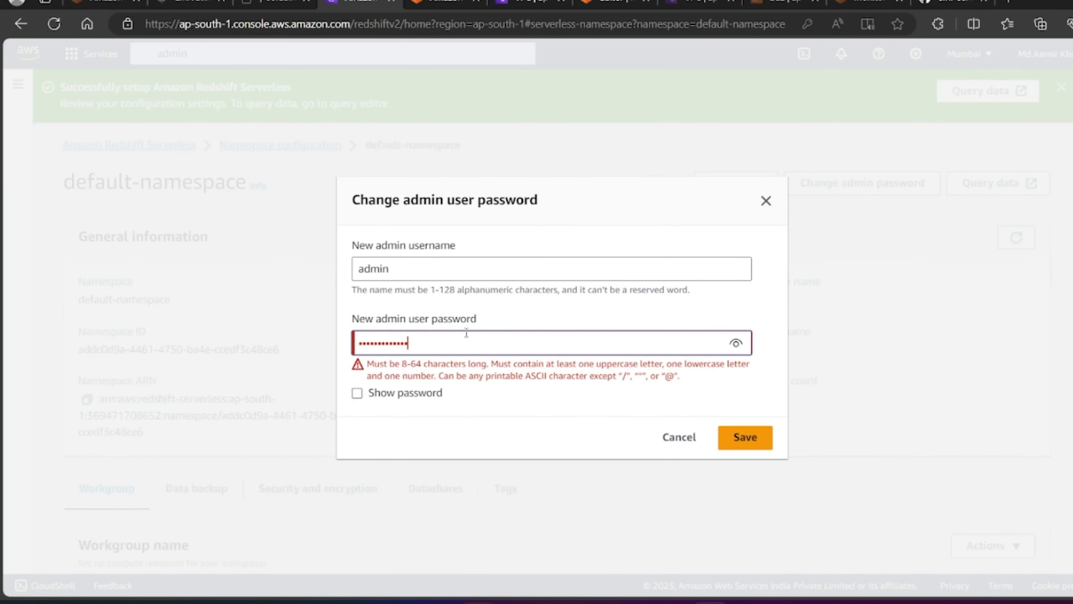
key("BackSpace")
key("BackSpace")
key("BackSpace")
key("BackSpace")
key("BackSpace")
key("BackSpace")
key("BackSpace")
key("BackSpace")
key("BackSpace")
key("BackSpace")
key("BackSpace")
key("BackSpace")
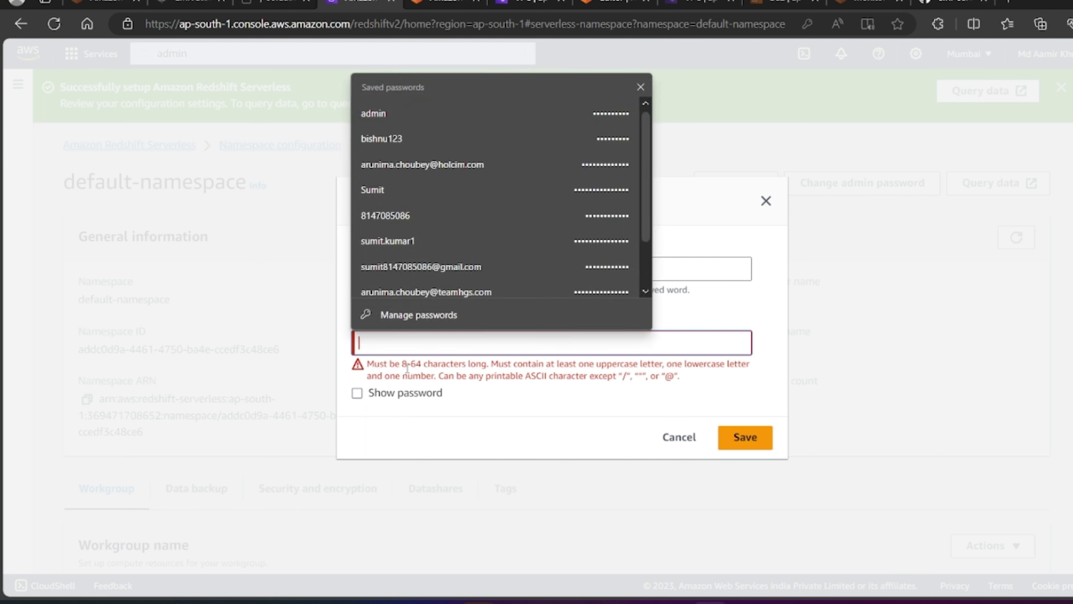
Step: Enter a new admin password avoiding disallowed characters, save it, and decline the browser's save prompt
left_click(452, 371)
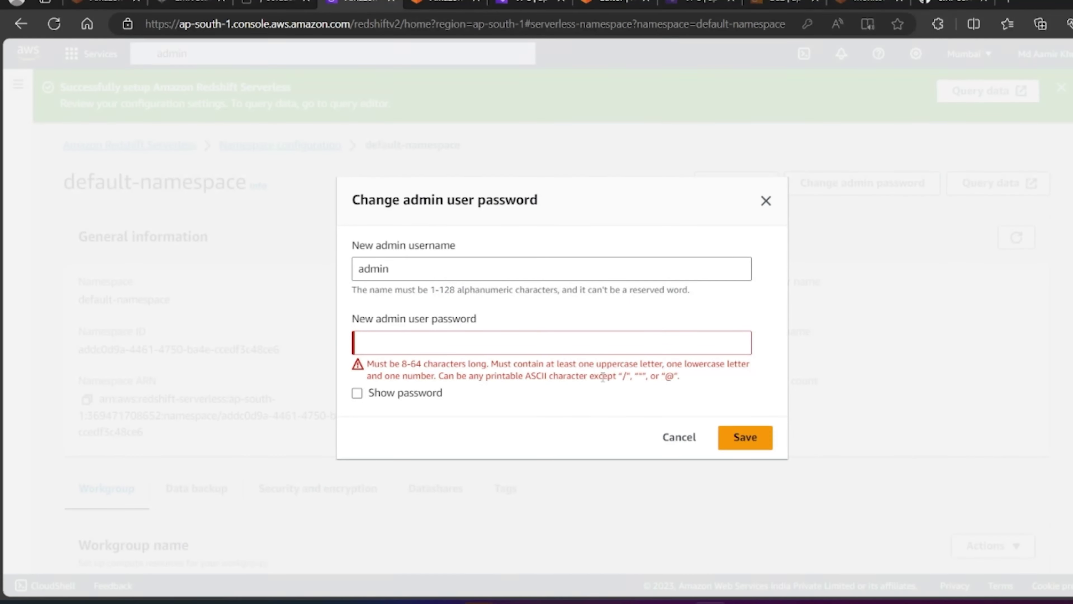
left_click_drag(620, 377, 679, 383)
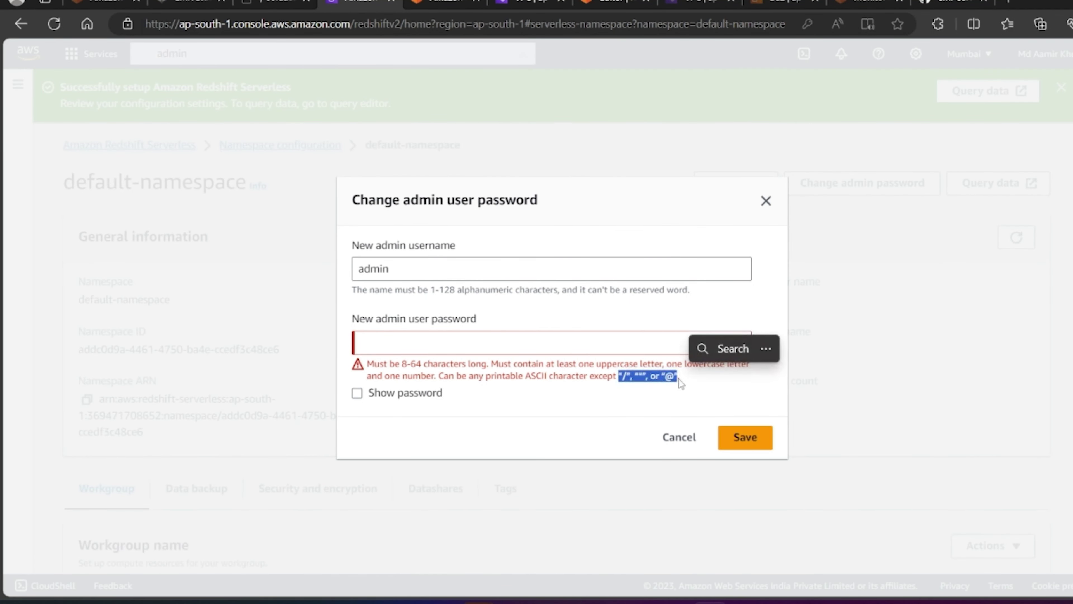
left_click(400, 347)
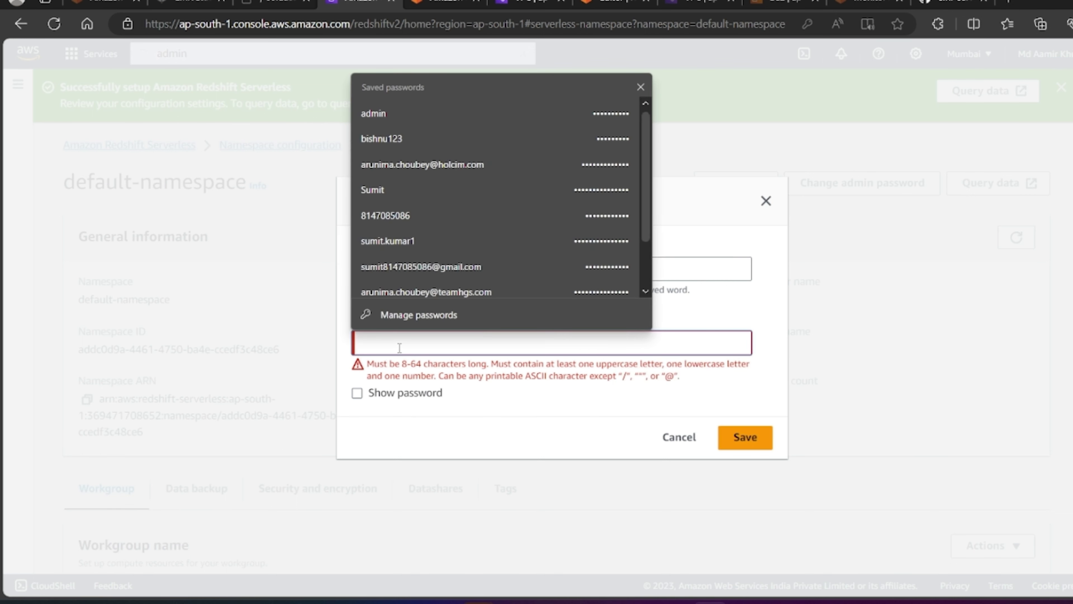
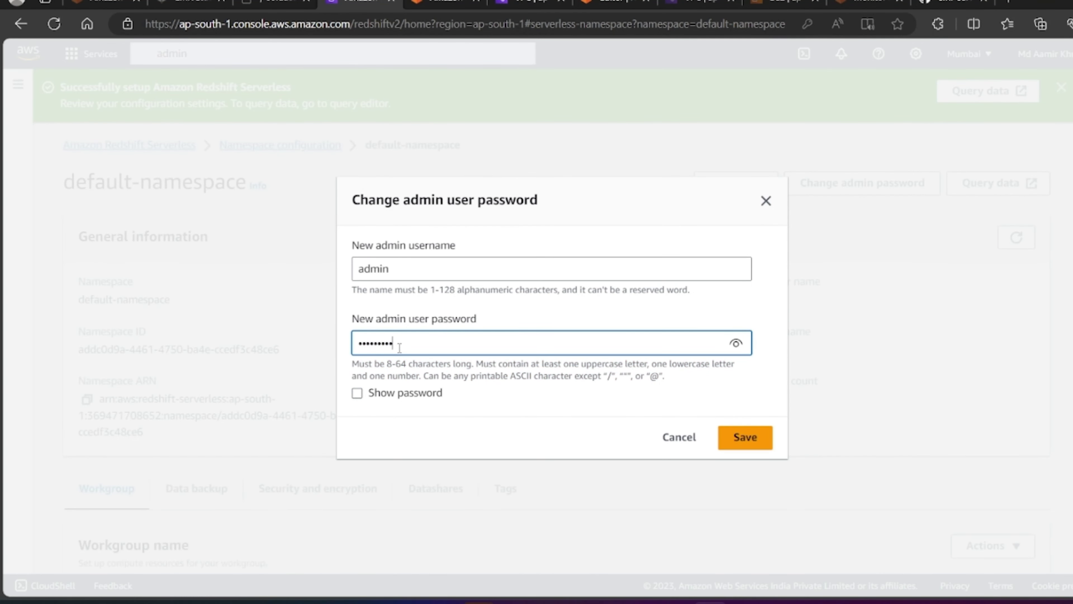
left_click(745, 438)
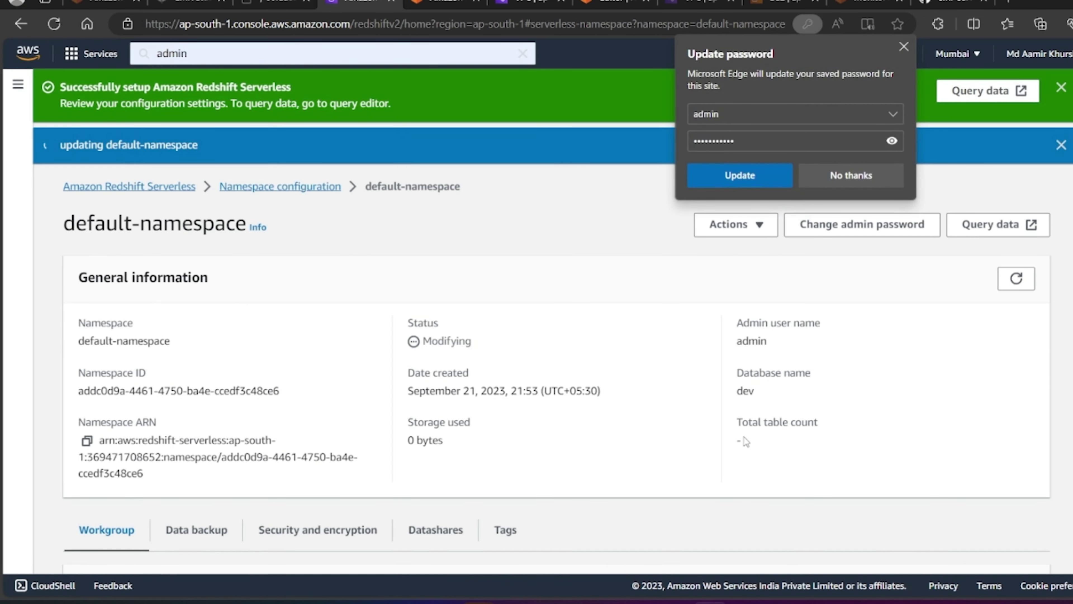
left_click(870, 174)
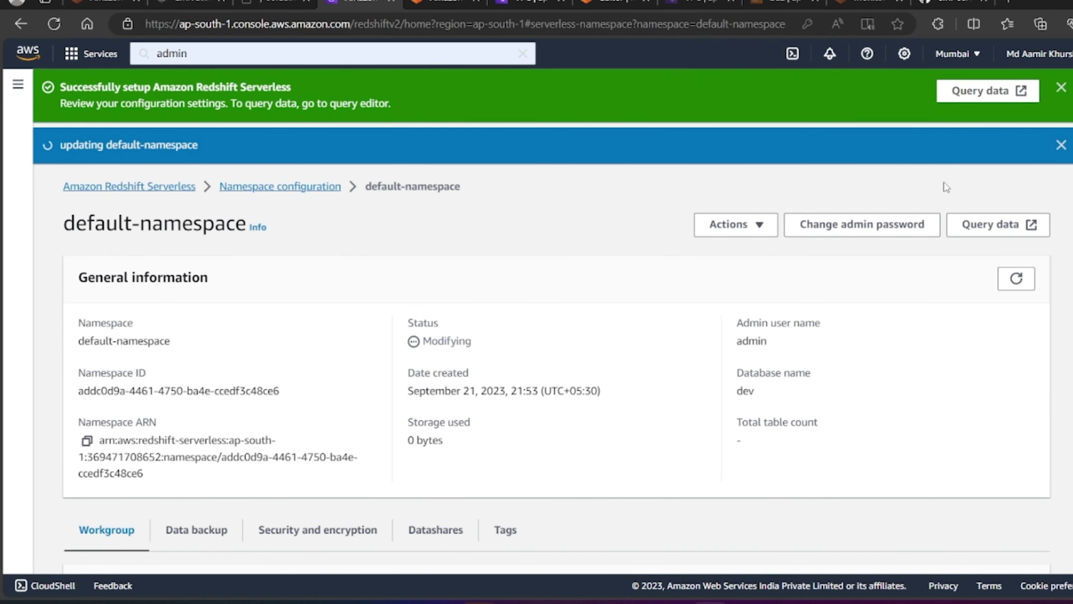
Step: Open query editor v2 for the namespace and dismiss the databases-listing error
left_click(996, 232)
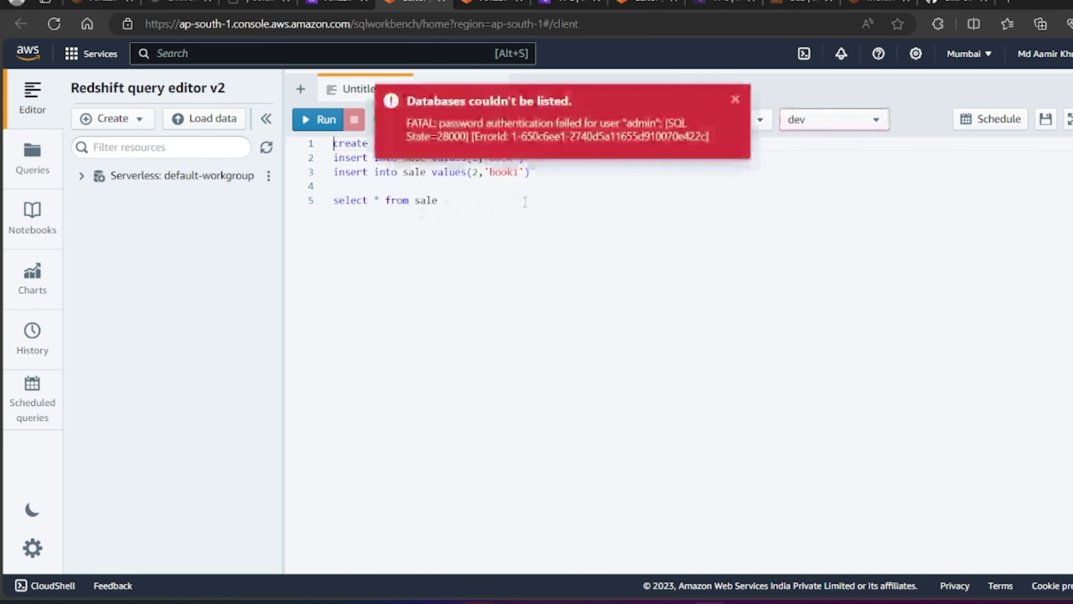
left_click(735, 100)
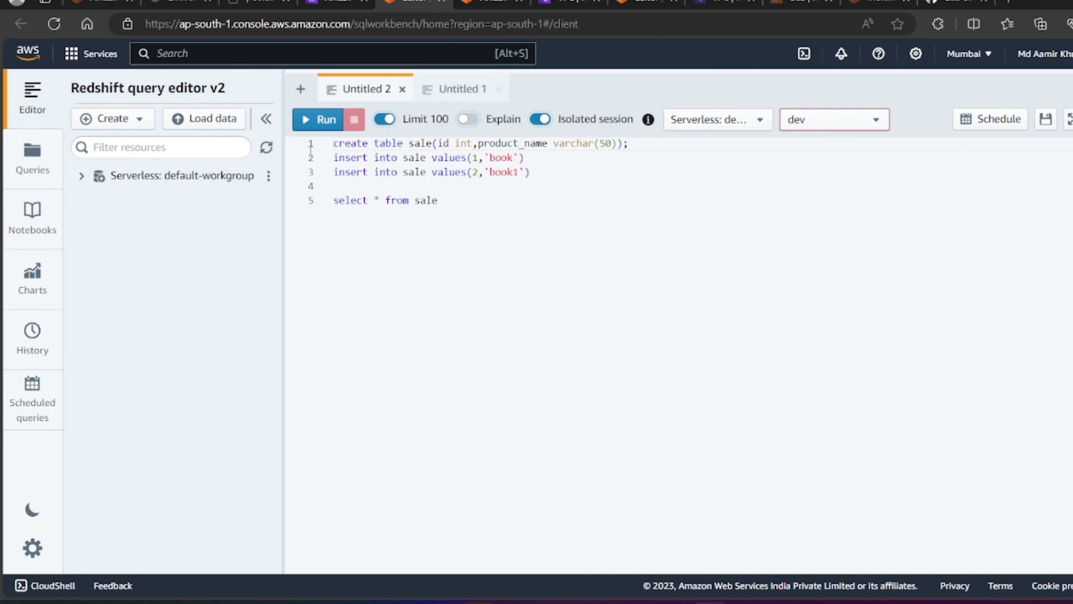
left_click(268, 176)
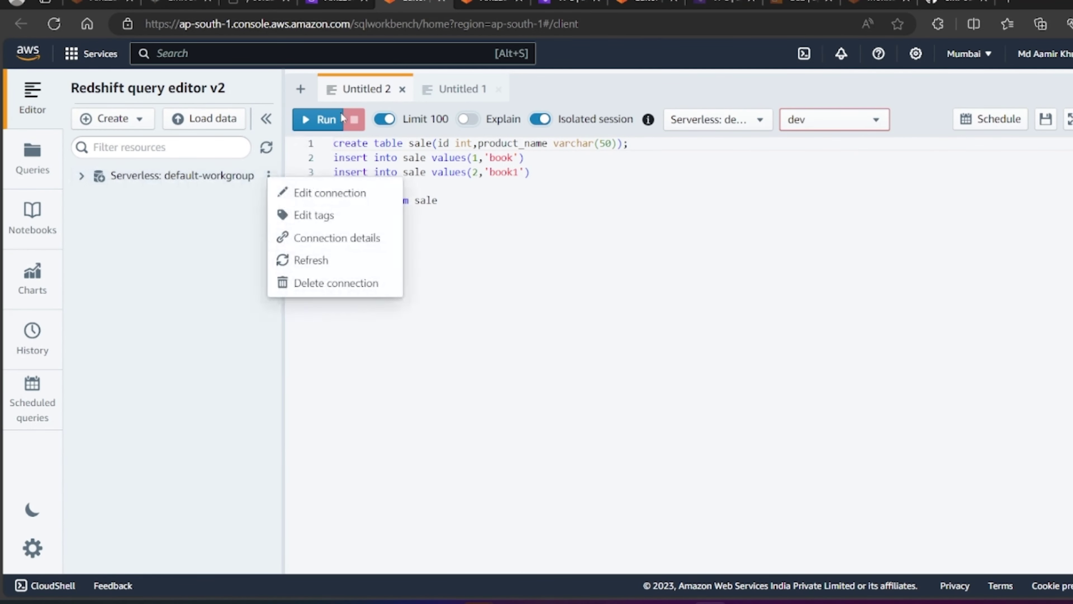
left_click(403, 203)
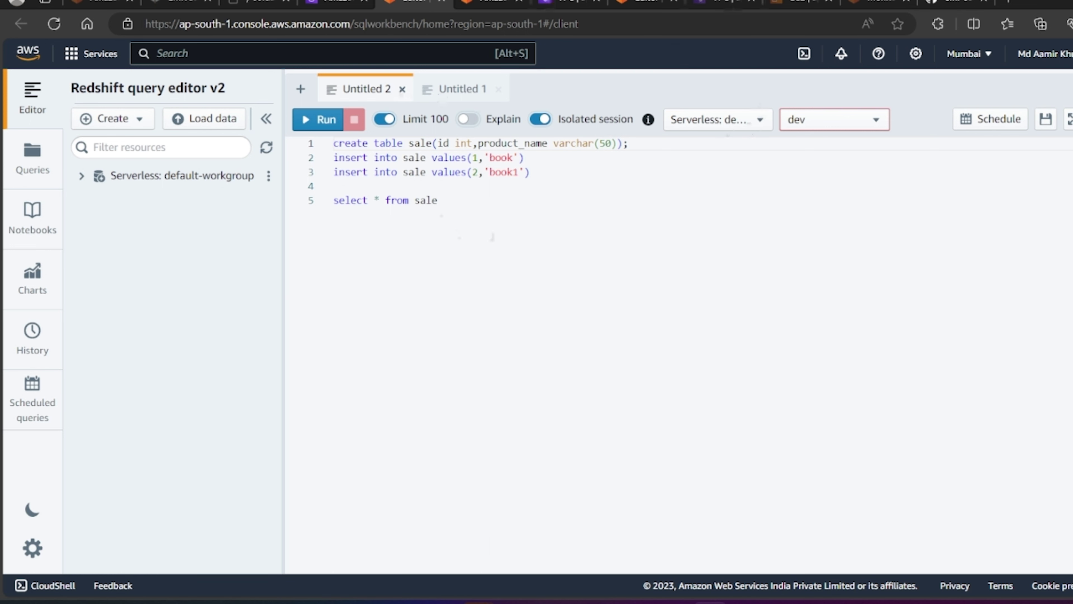
Step: Close the Untitled 2 and Untitled 1 tabs and expand the default-workgroup connection
left_click(402, 90)
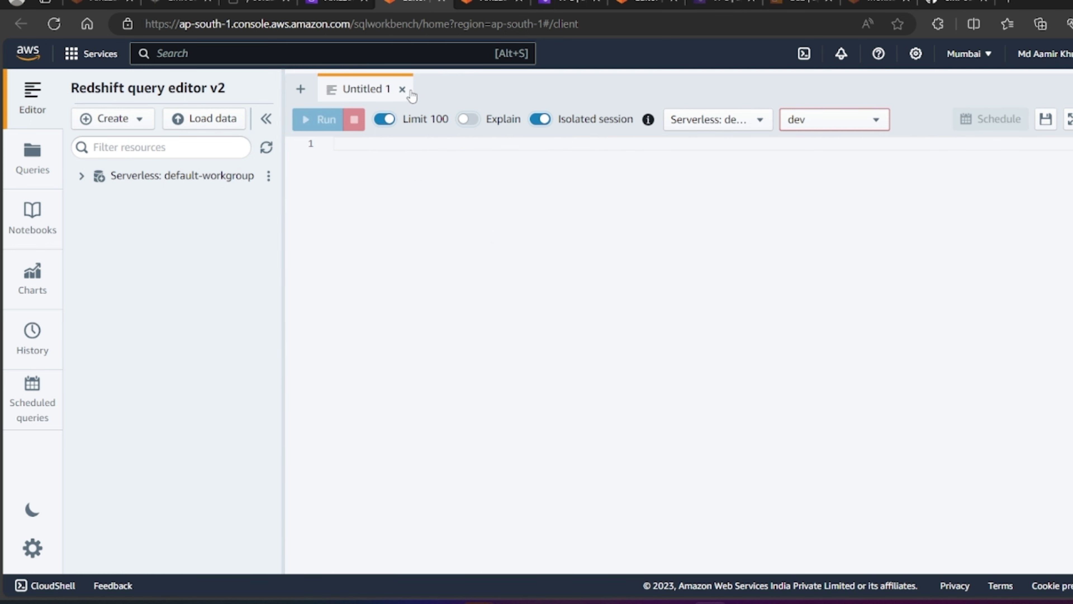
left_click(402, 90)
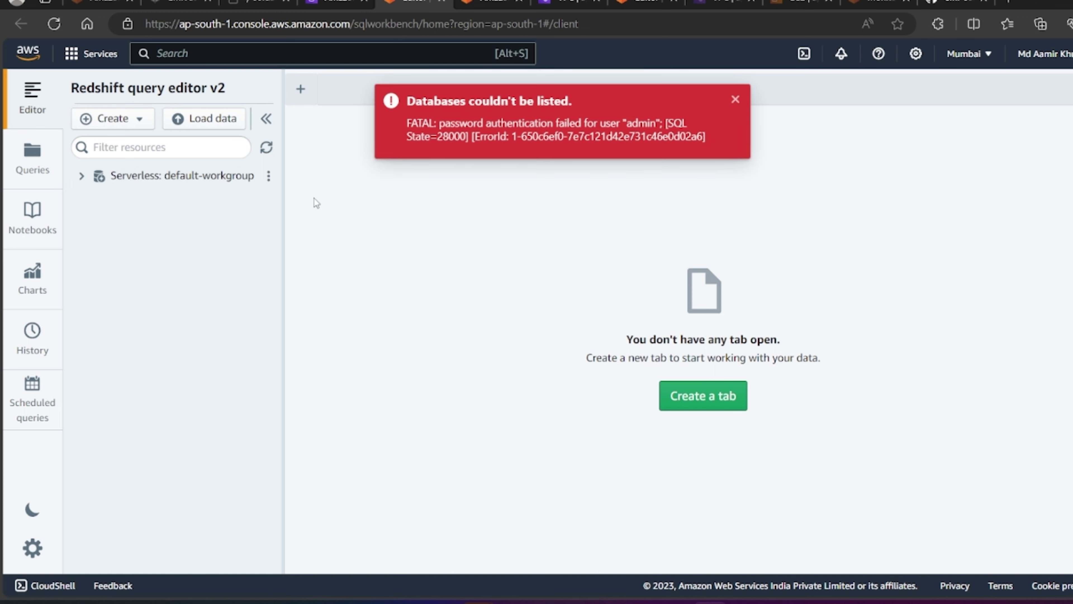
left_click(735, 99)
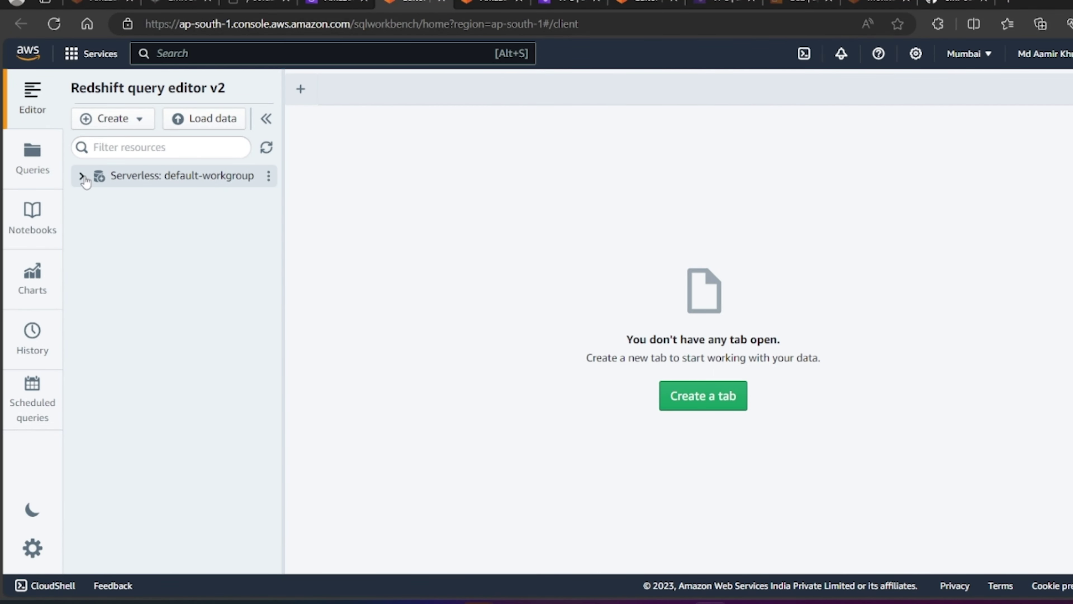
left_click(83, 175)
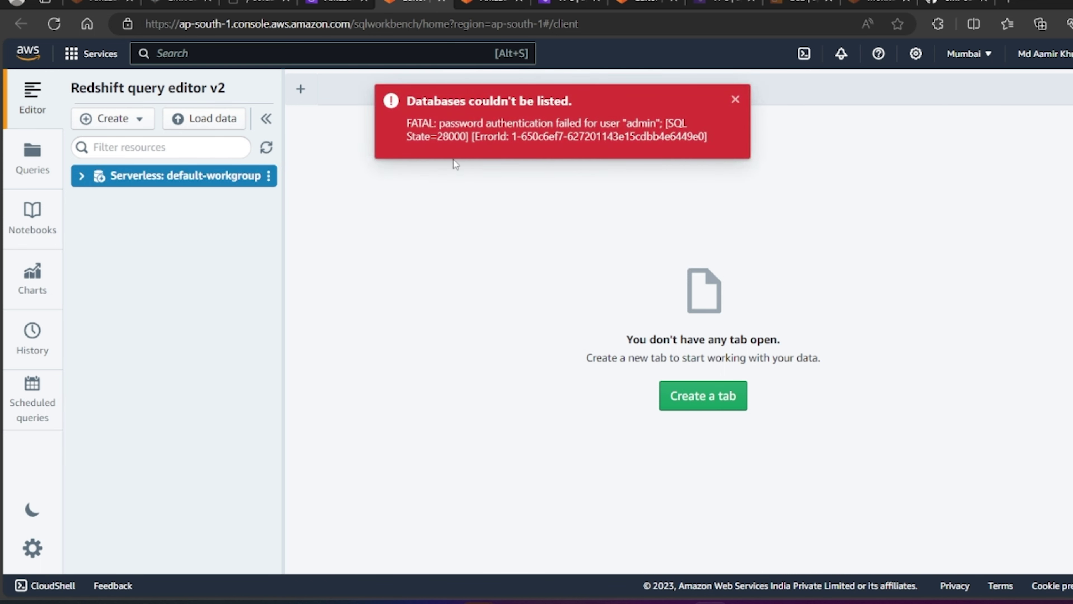
Step: Look at default-workgroup's connection settings and the create menu, closing both unchanged
left_click(269, 177)
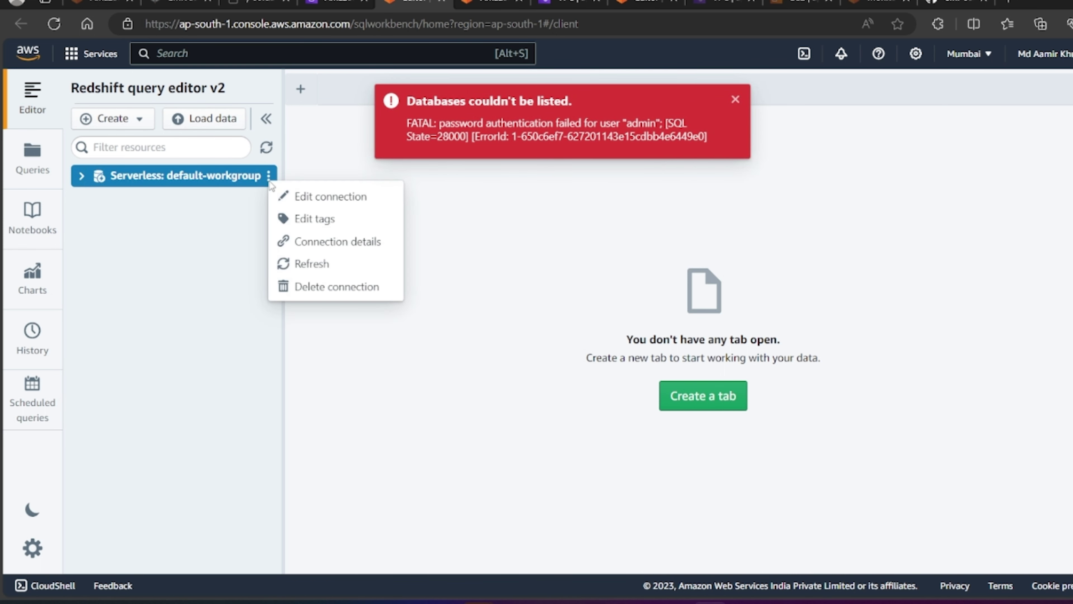
left_click(317, 196)
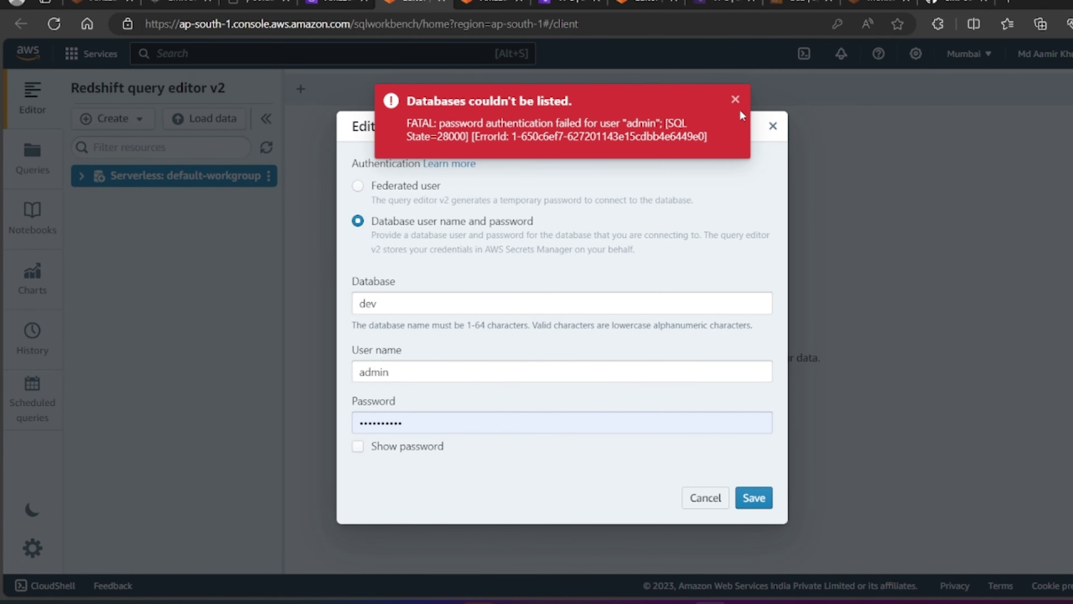
left_click(736, 100)
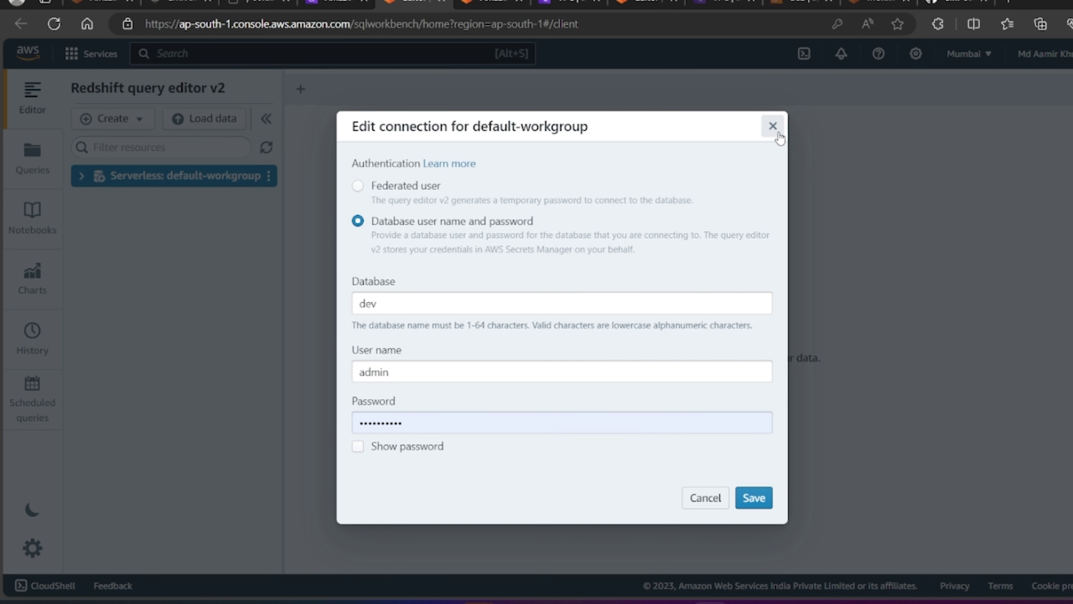
left_click(773, 126)
left_click(121, 120)
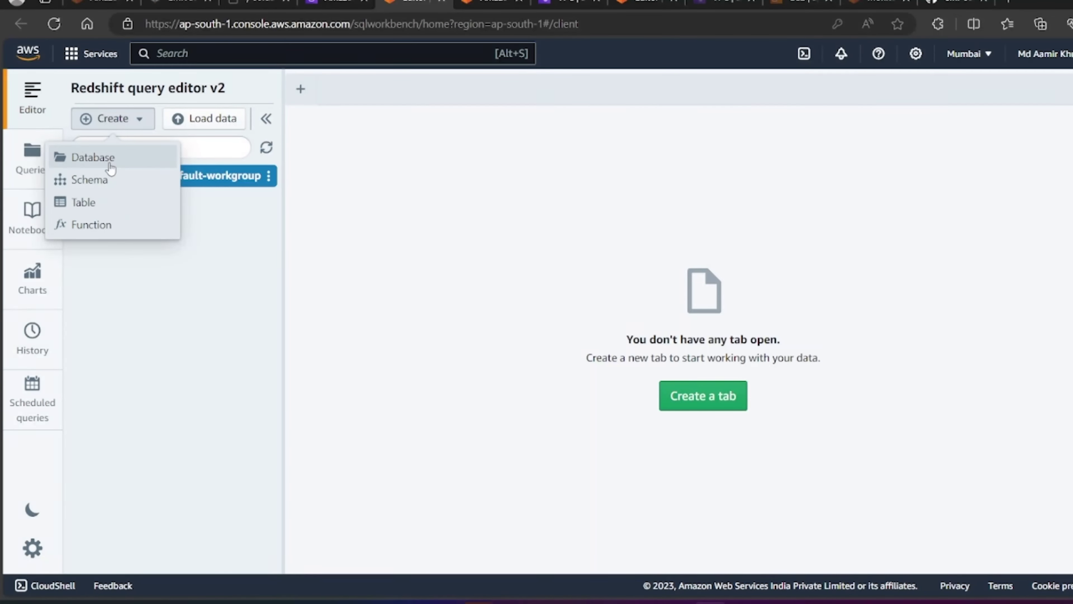
left_click(240, 247)
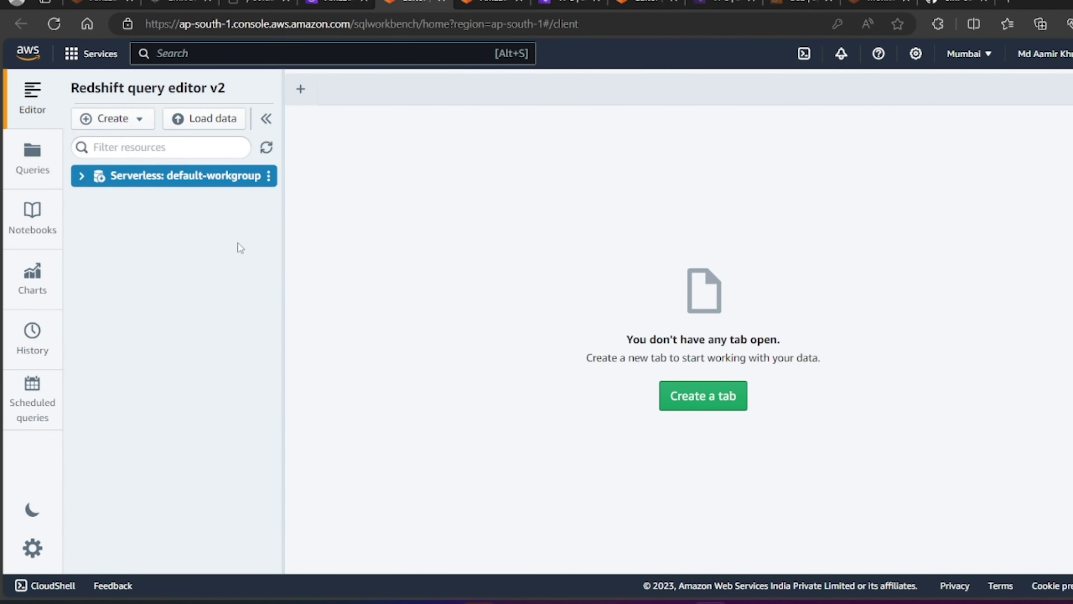
Step: Update the default-workgroup connection with the new admin password and save it
left_click(269, 176)
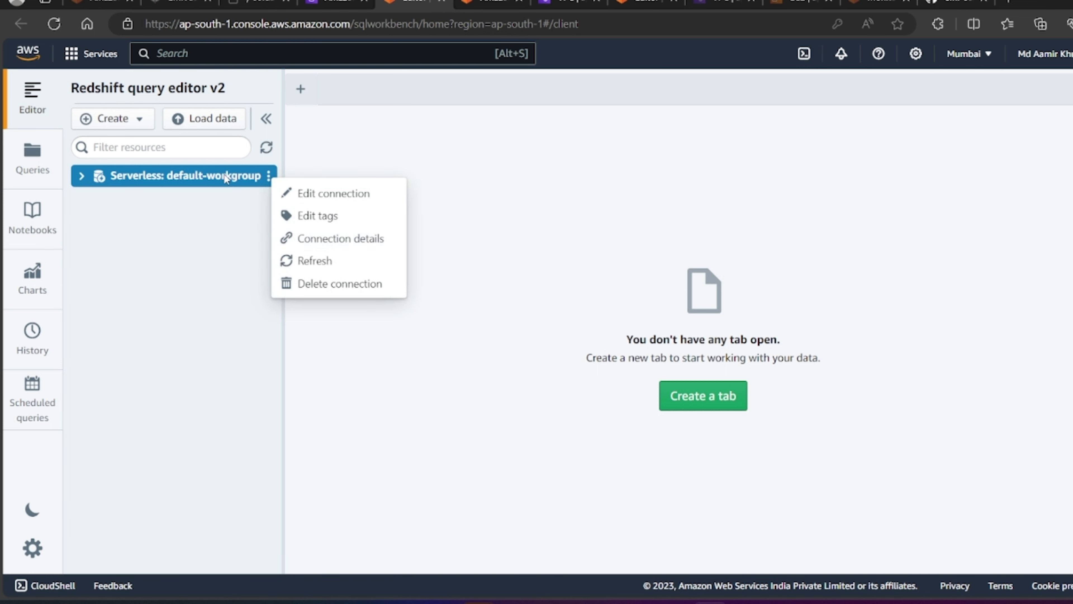
left_click(316, 197)
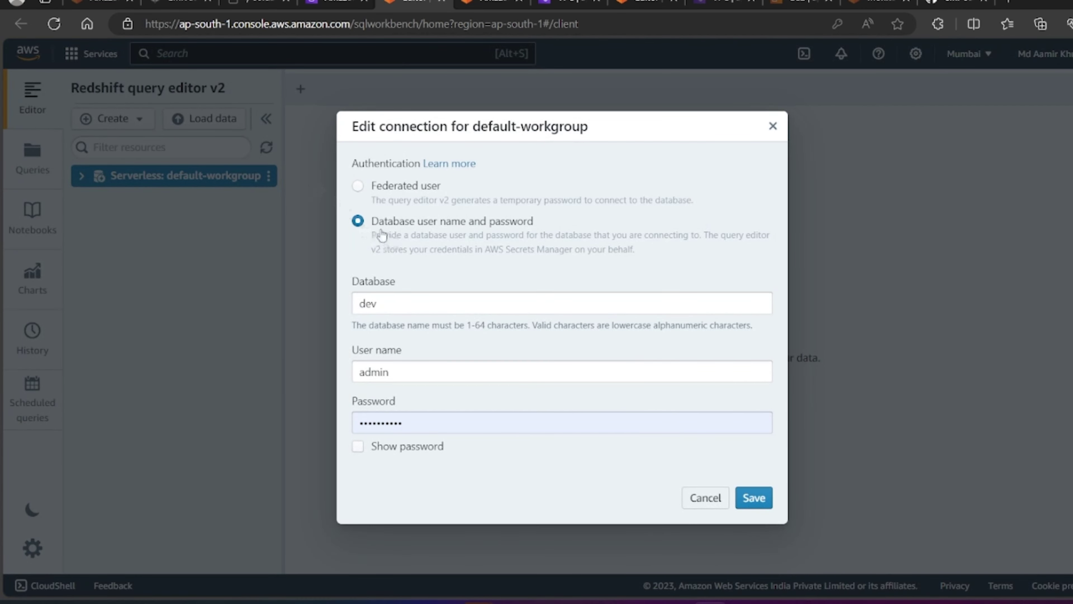
left_click_drag(378, 230, 453, 225)
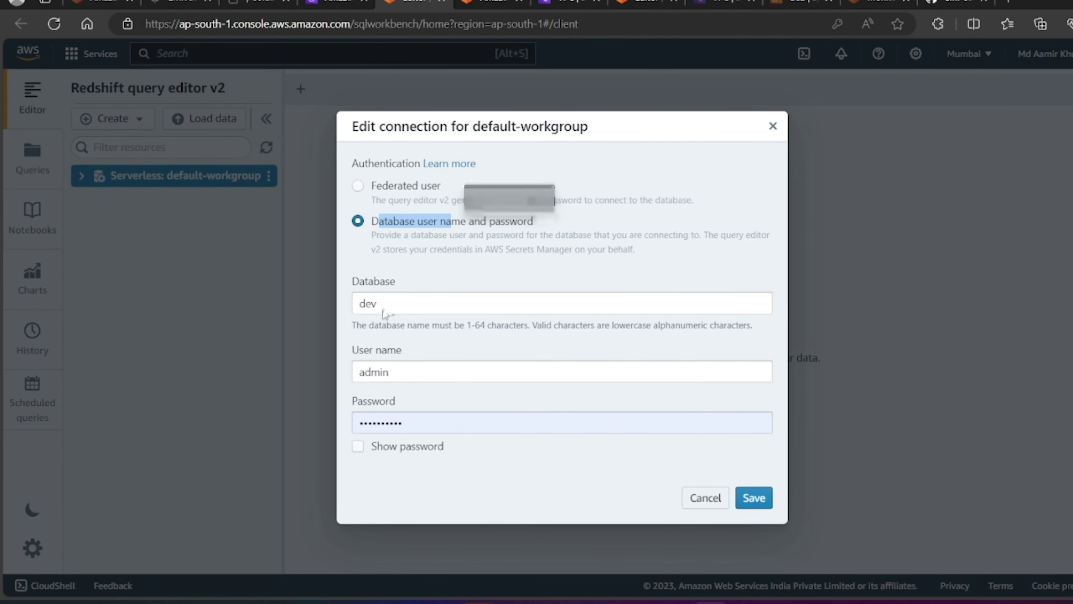
left_click(389, 372)
left_click(414, 423)
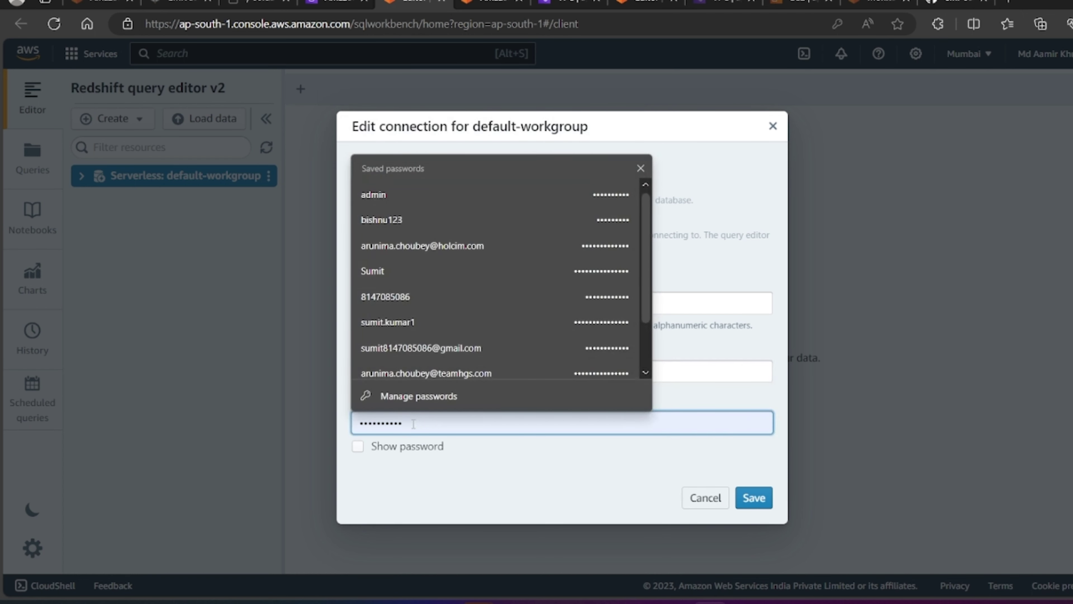
key("ctrl+a")
type("a")
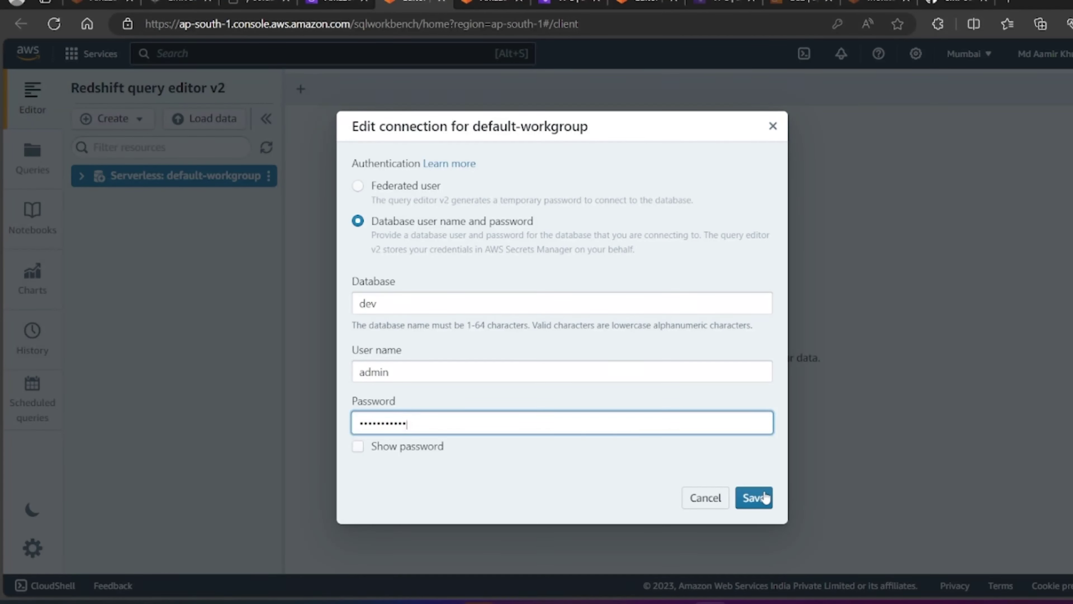
left_click(753, 498)
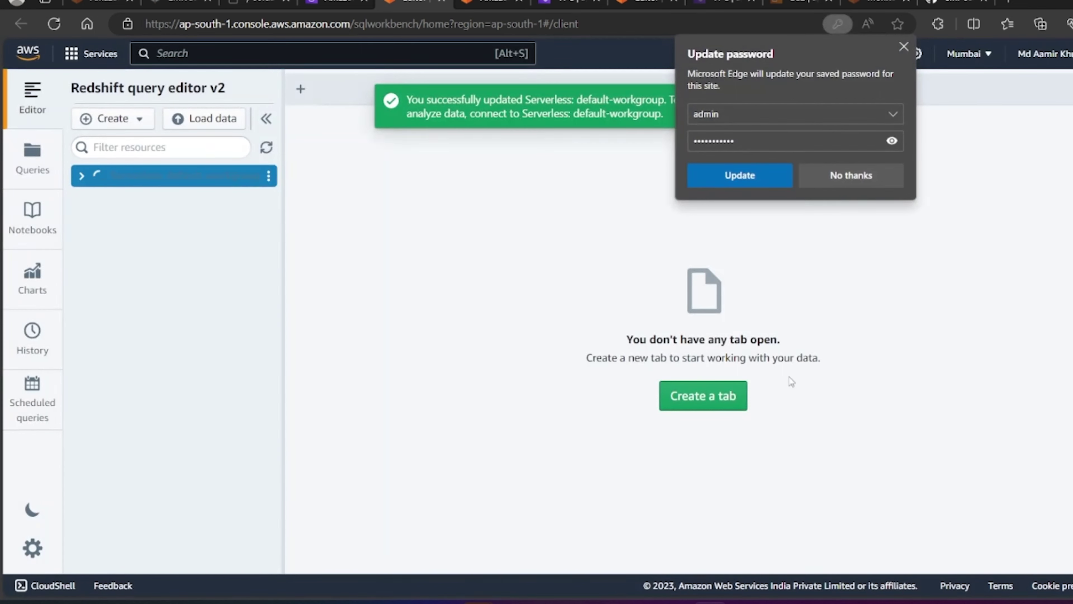
left_click(873, 172)
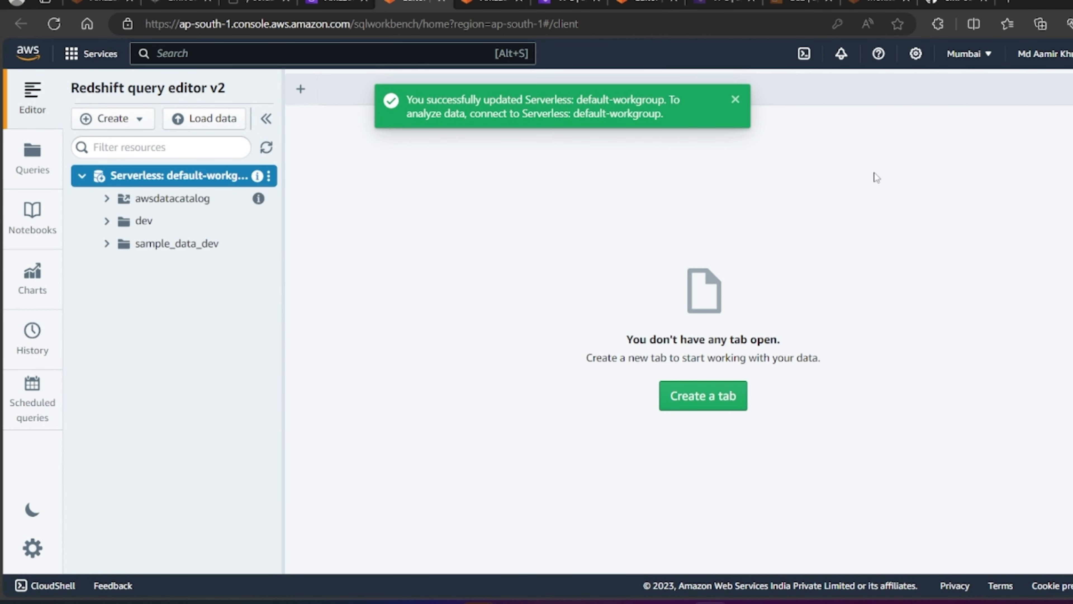
left_click(736, 99)
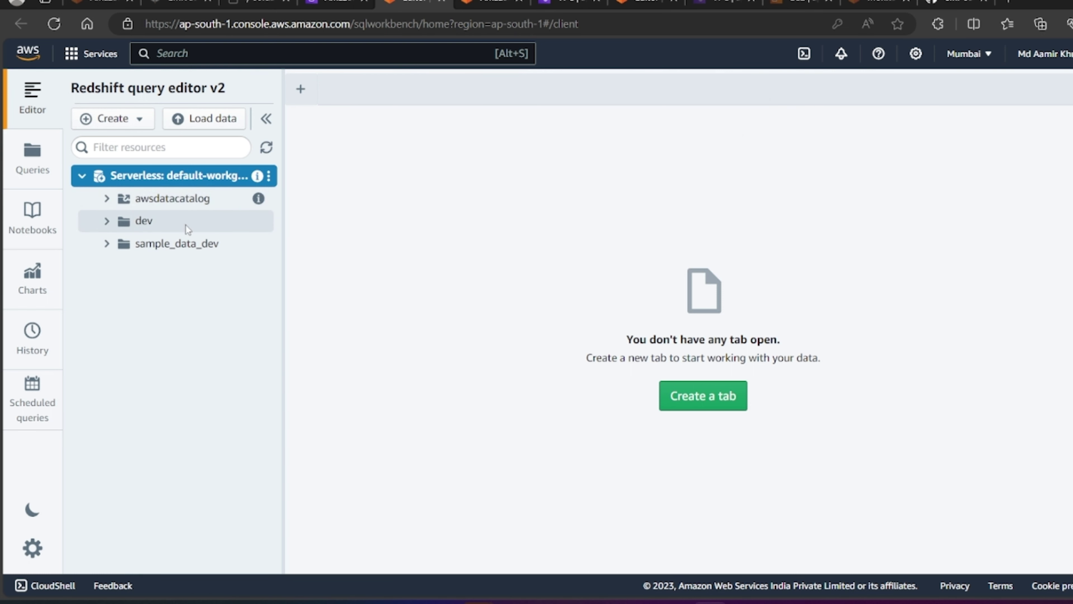
mouse_move(301, 89)
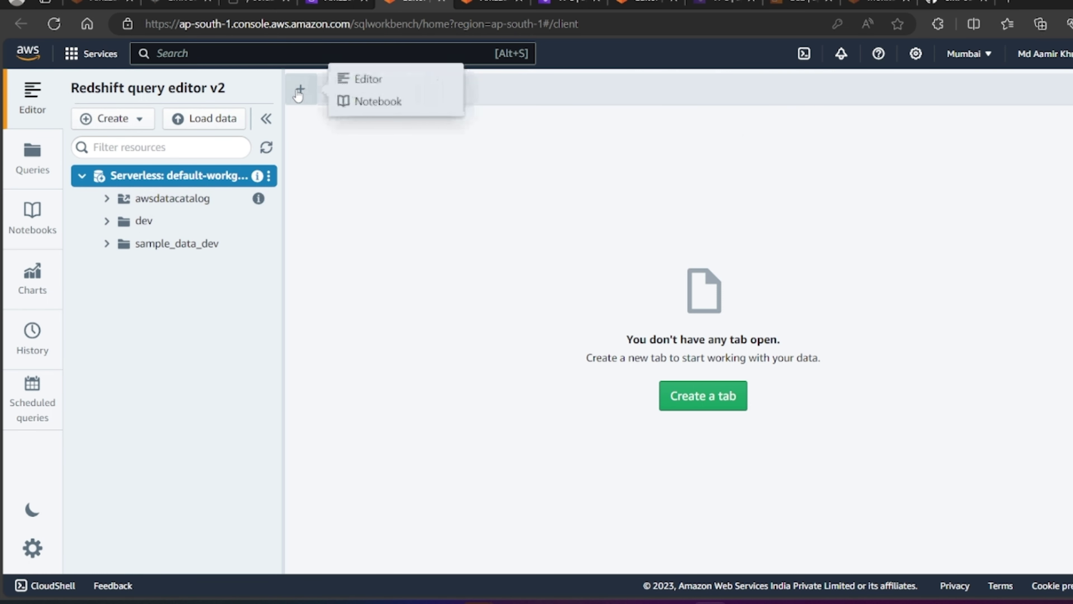
Step: In a new editor tab, expand dev > public and write create table sales (id int, product_name varchar(10))
left_click(364, 85)
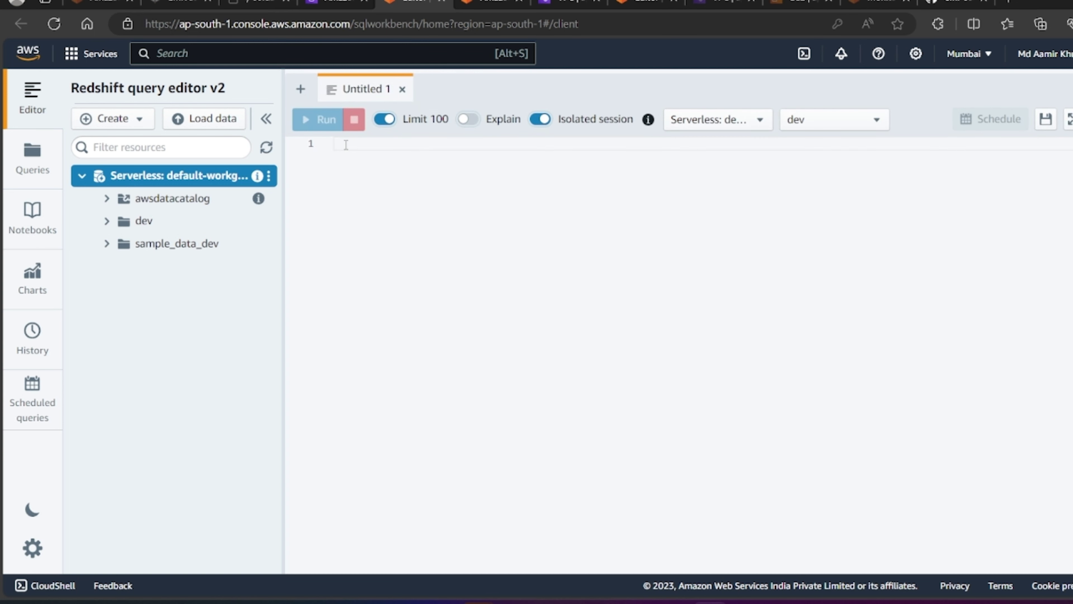
left_click(108, 221)
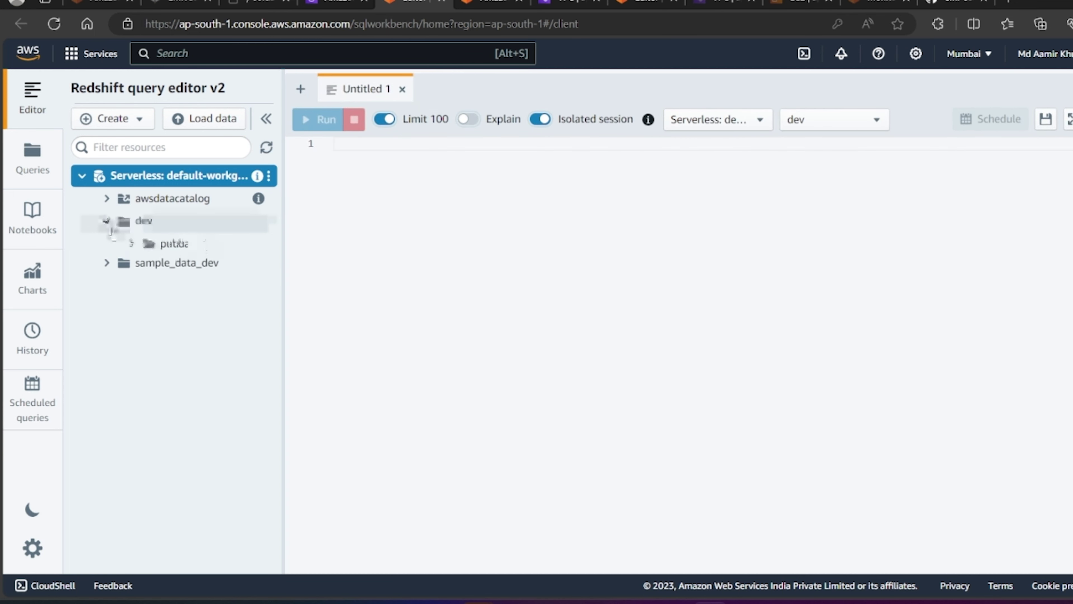
left_click(136, 247)
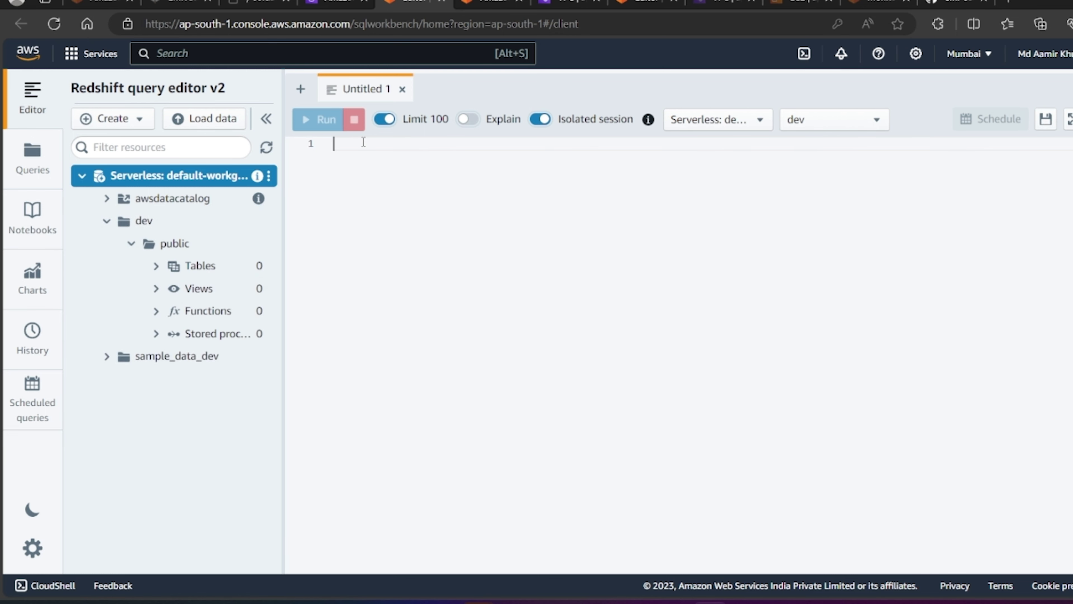
type("reate table sales (id ")
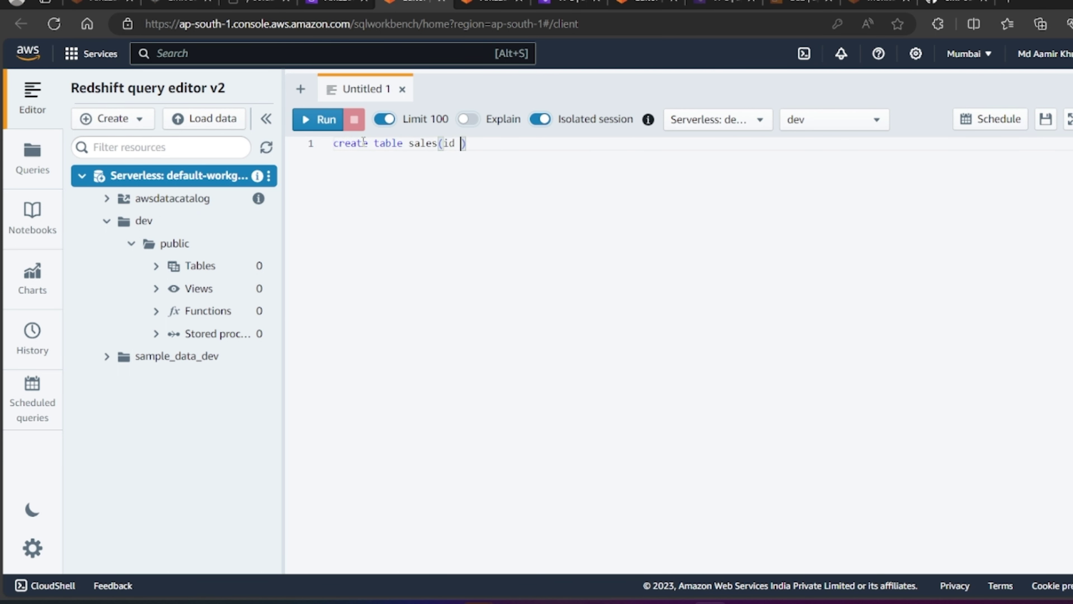
type("int,product_name")
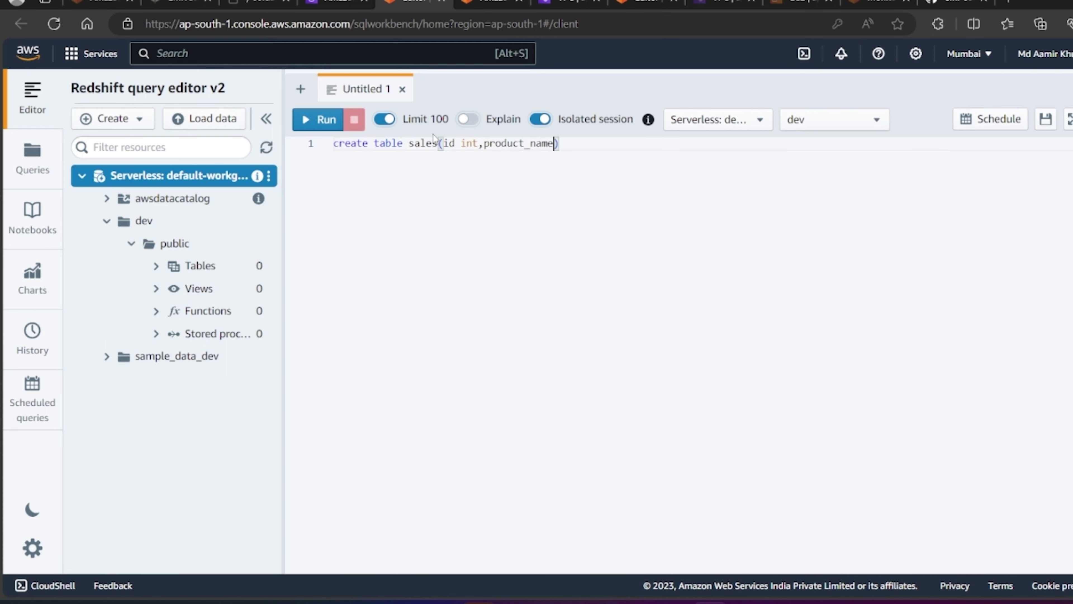
type(" varchar(10")
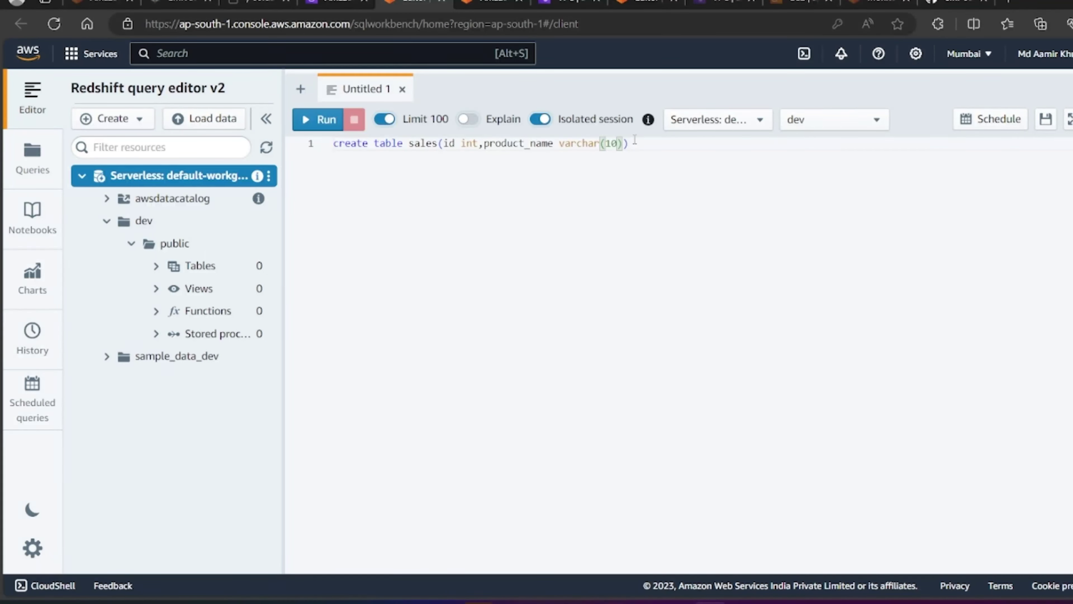
key("End")
key("ctrl+shift+Left")
key("ctrl+shift+Left")
key("ctrl+shift+Left")
key("ctrl+shift+Left")
key("ctrl+a")
Step: Run the CREATE TABLE statement and refresh Tables so the new sales table appears
left_click(313, 120)
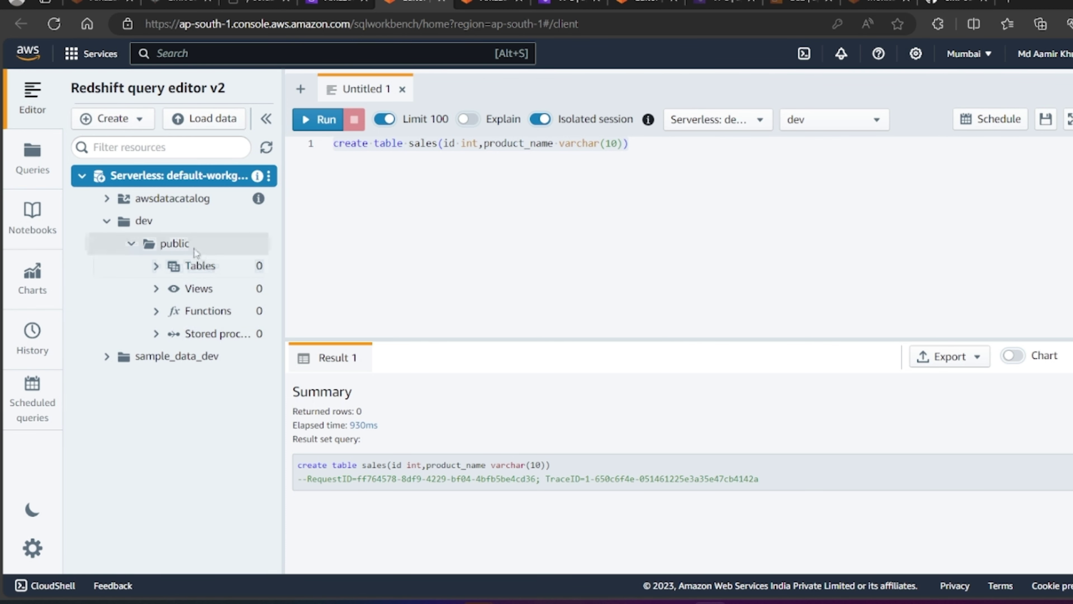
right_click(239, 273)
left_click(267, 294)
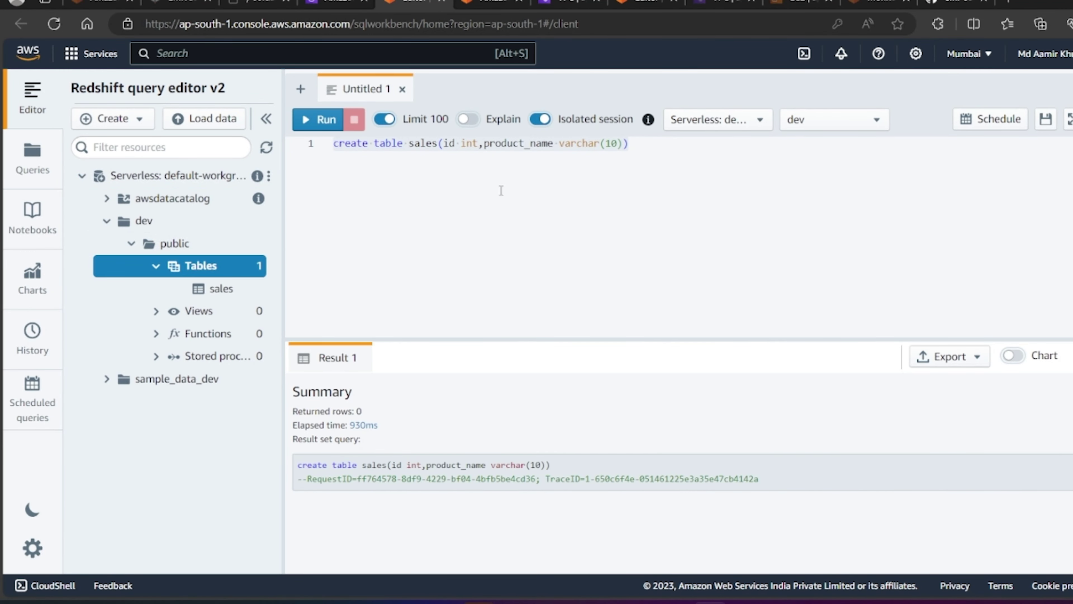
Step: End the statement with a semicolon, then write and select insert into sales values(1,'book') on line 3
type(";")
key("Return")
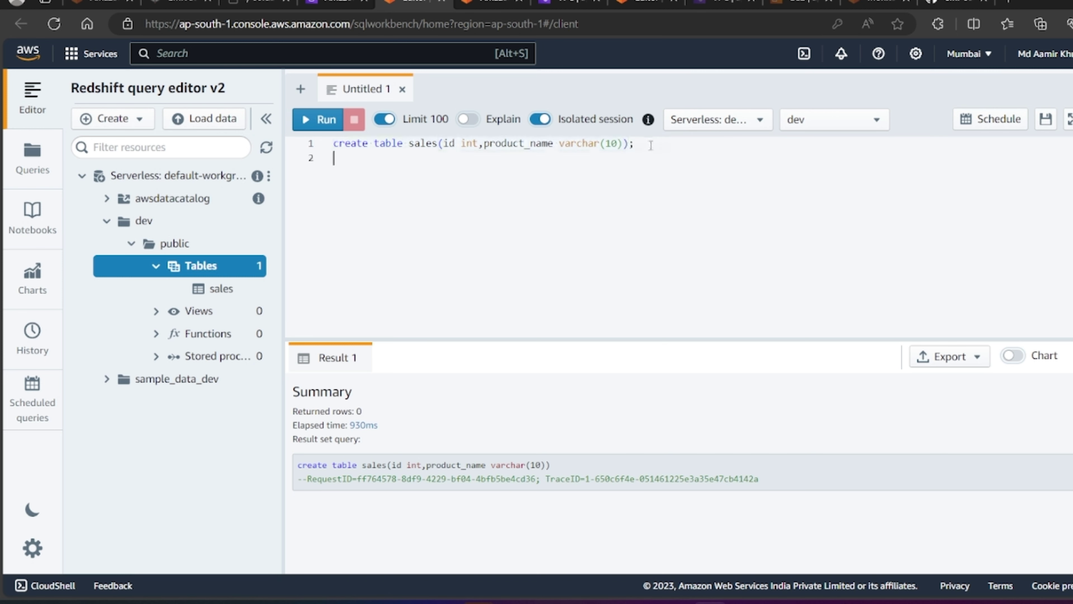
key("Return")
type("insert into sales v")
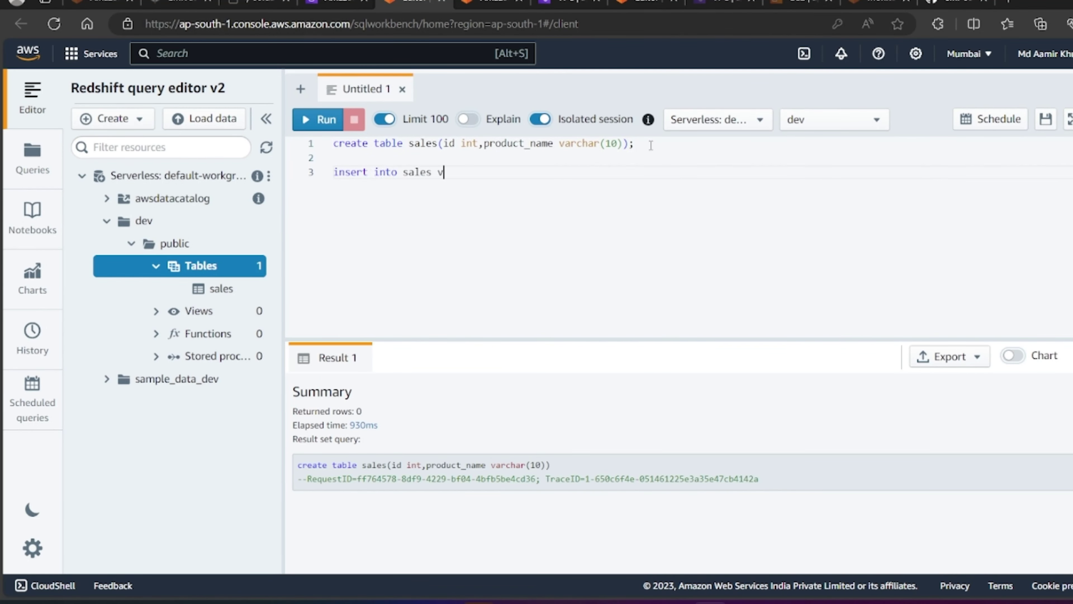
type("alues(1,'book")
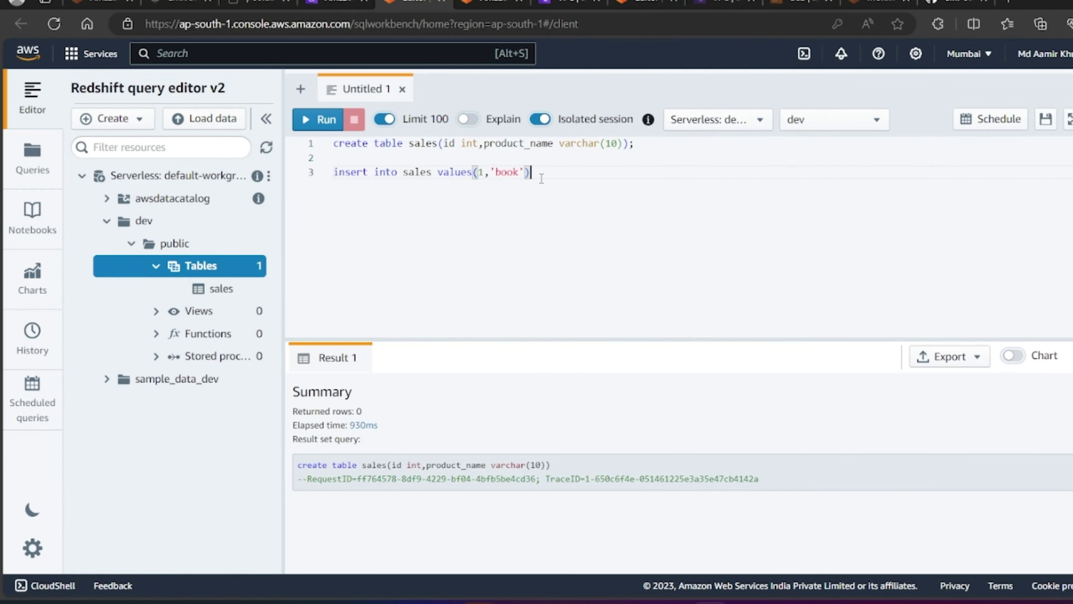
left_click_drag(539, 173, 323, 171)
Step: Run the book-row insert, then run select * from sales; on line 4 to show id 1, book
left_click(306, 121)
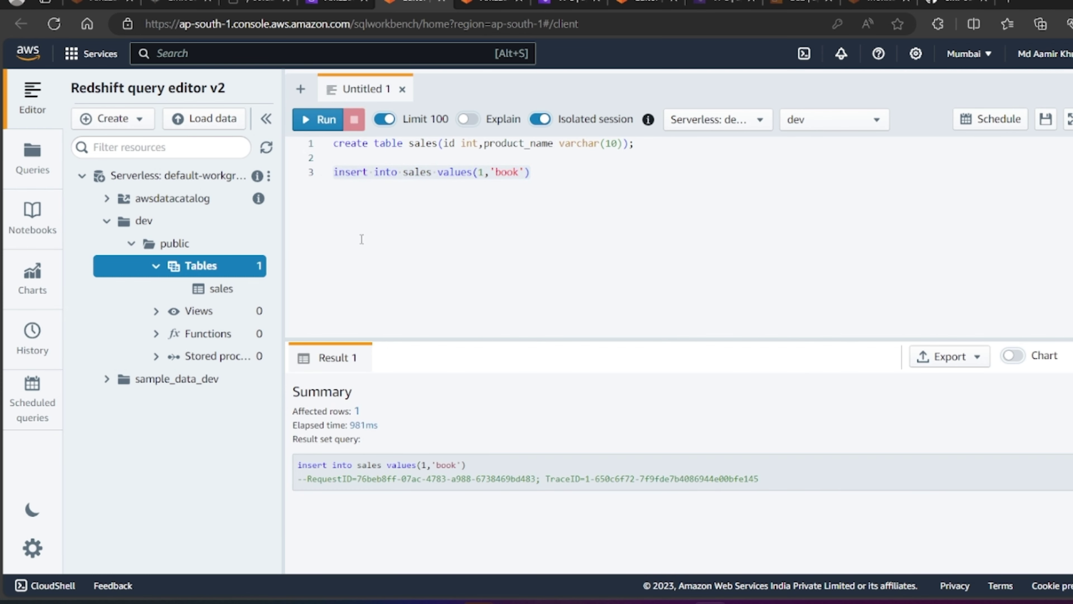
left_click(545, 175)
key("Return")
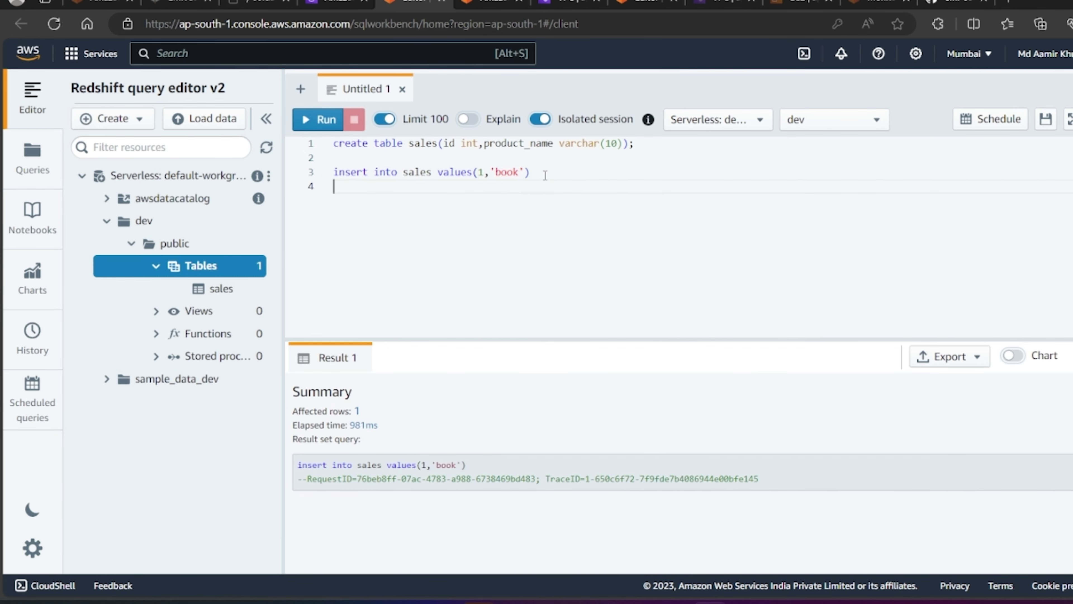
type("select * from sales;")
left_click_drag(450, 187, 329, 190)
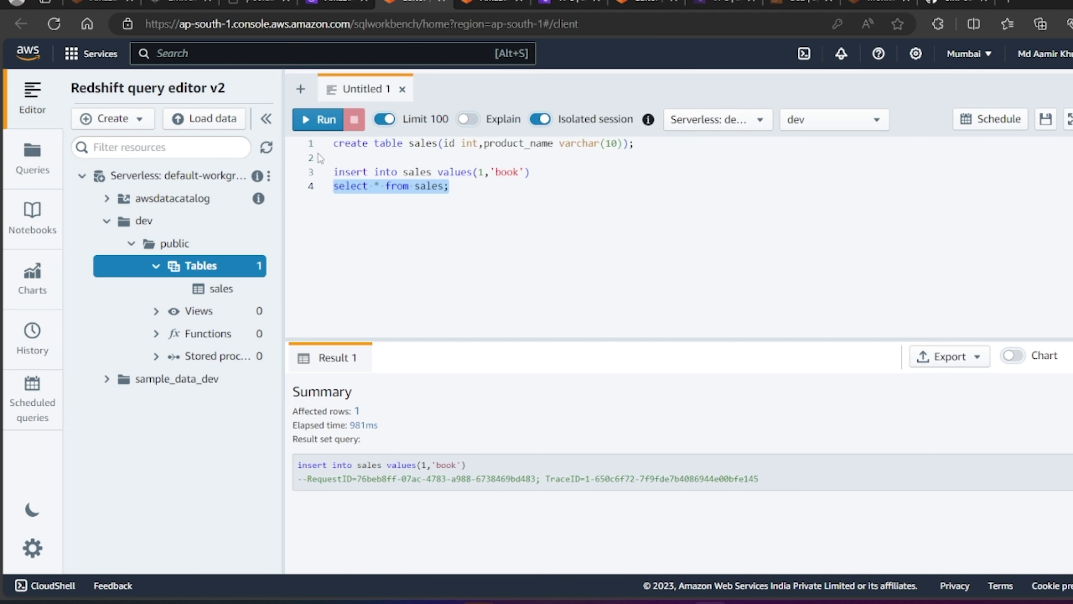
left_click(317, 120)
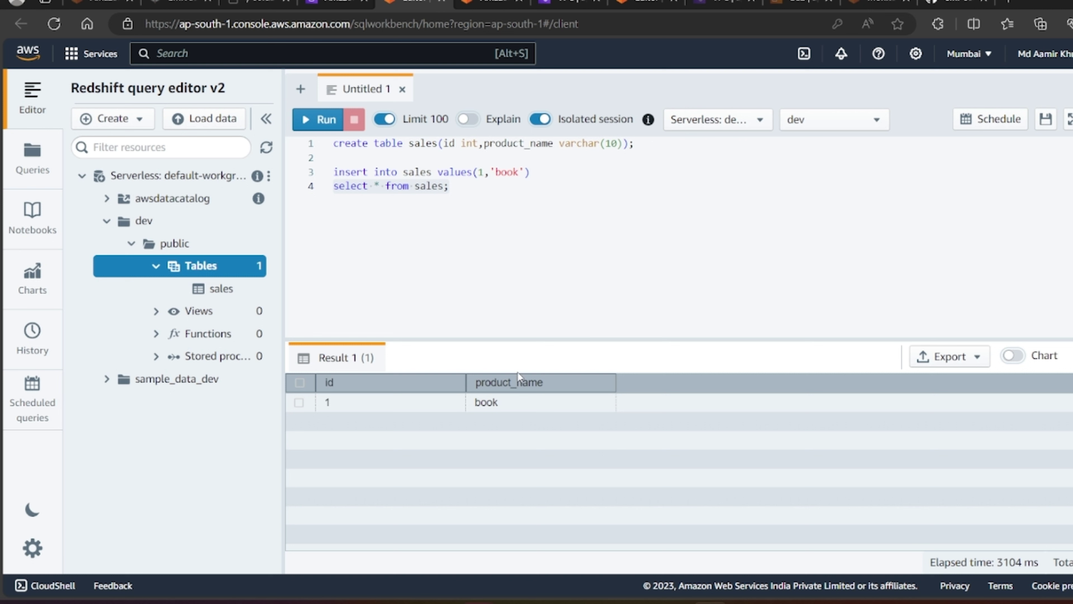
mouse_move(544, 602)
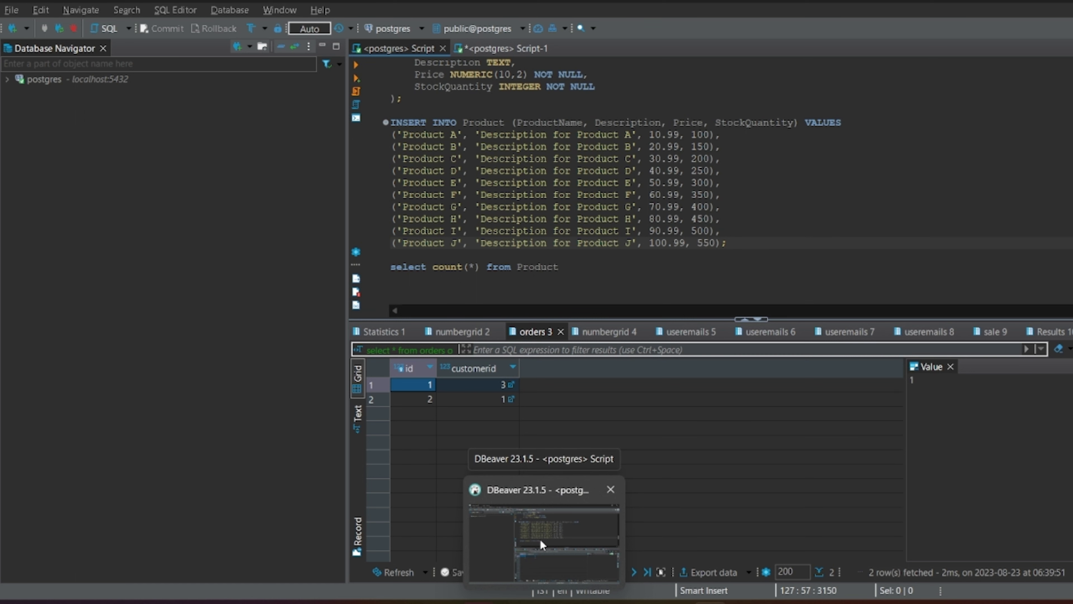
Step: Leave DBeaver for the browser and go to the Redshift Serverless dashboard
left_click(543, 544)
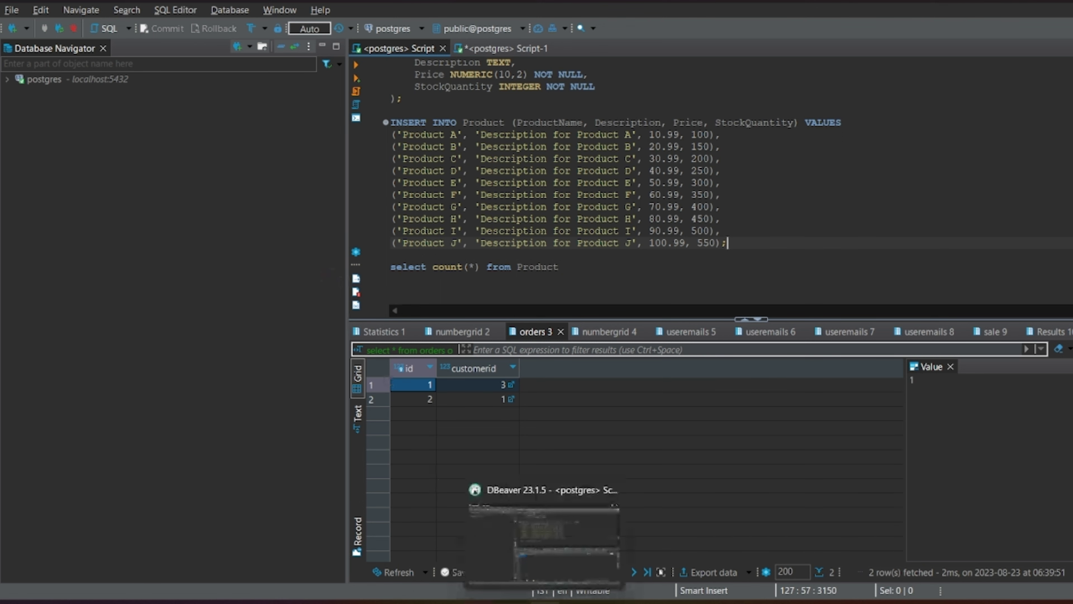
left_click(538, 601)
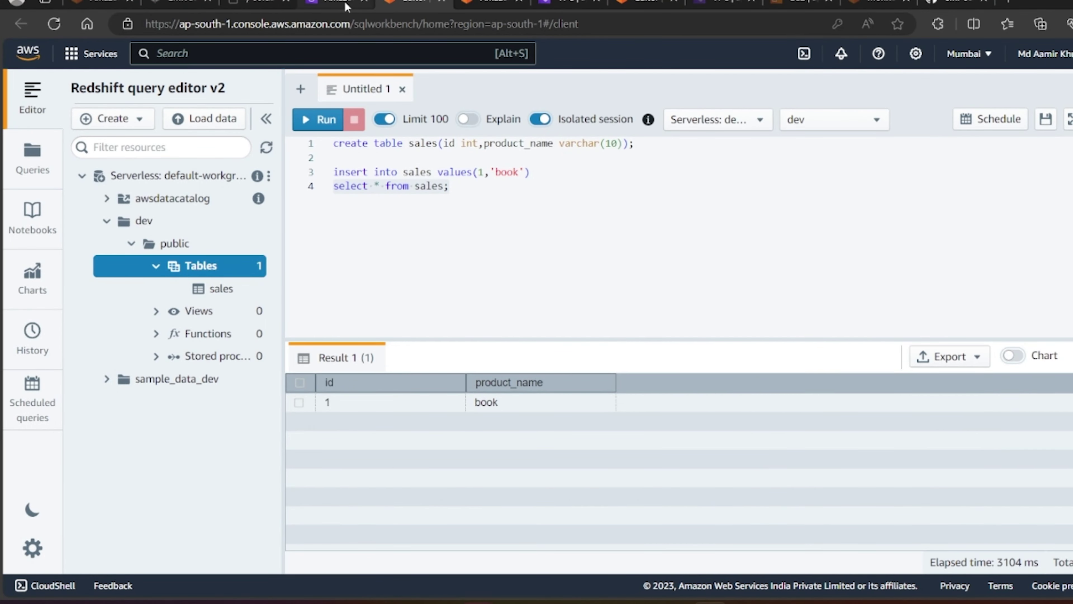
left_click(346, 6)
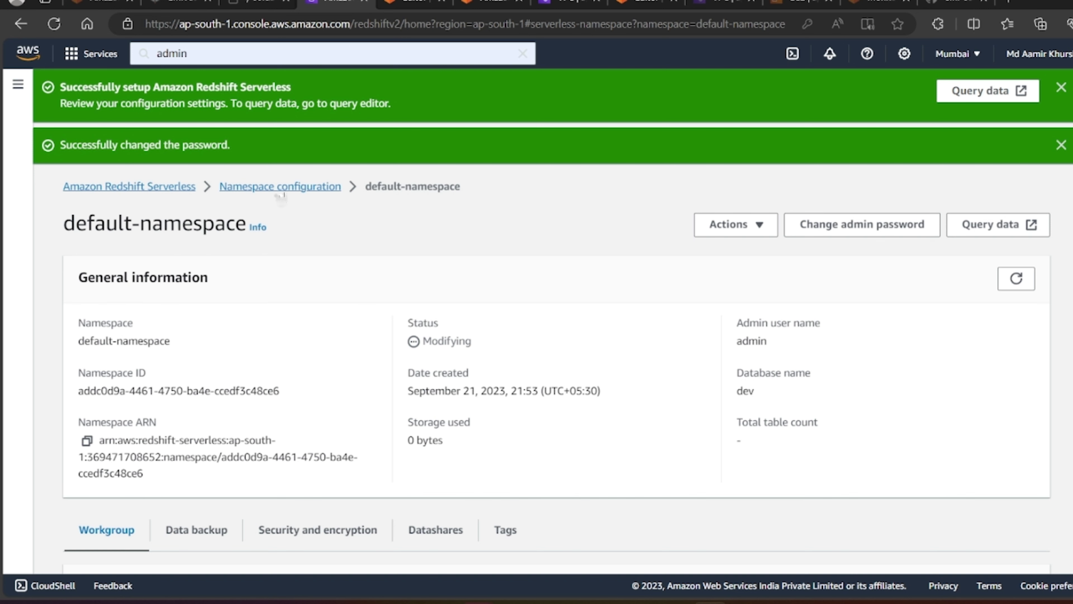
left_click(175, 190)
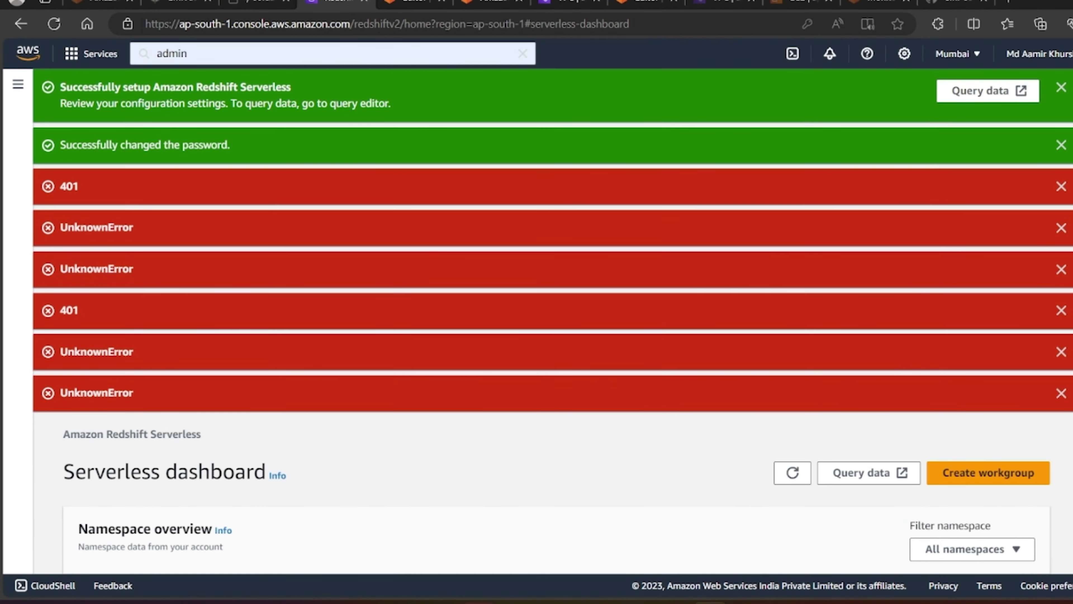
Step: Dismiss the 401 error banners and the password-changed notice, then reload the dashboard
left_click(1061, 186)
left_click(1062, 186)
left_click(1062, 186)
left_click(1061, 186)
left_click(1062, 186)
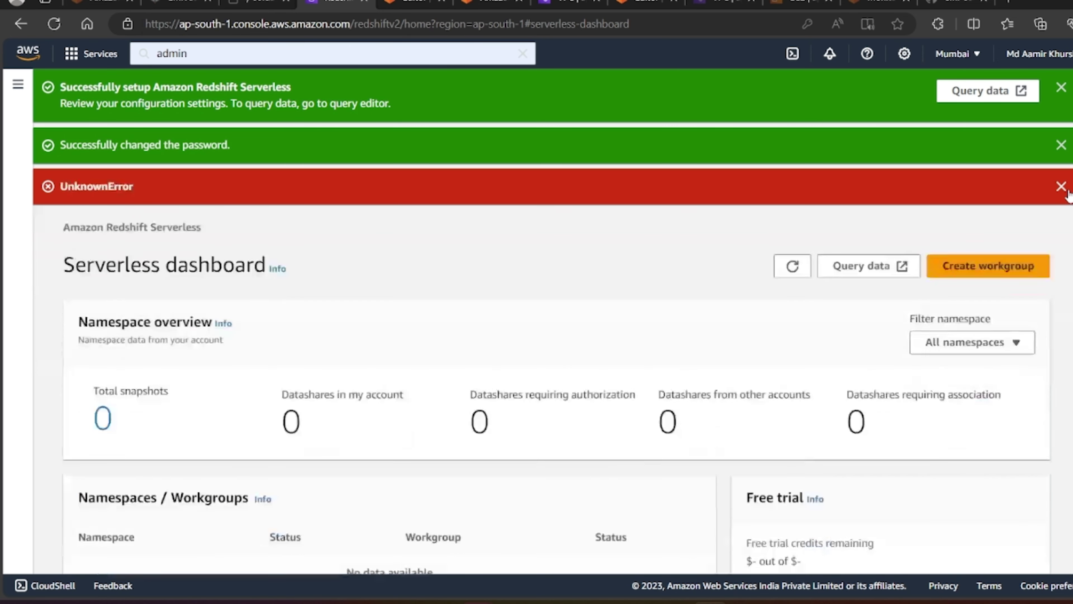
double_click(1062, 186)
left_click(1062, 145)
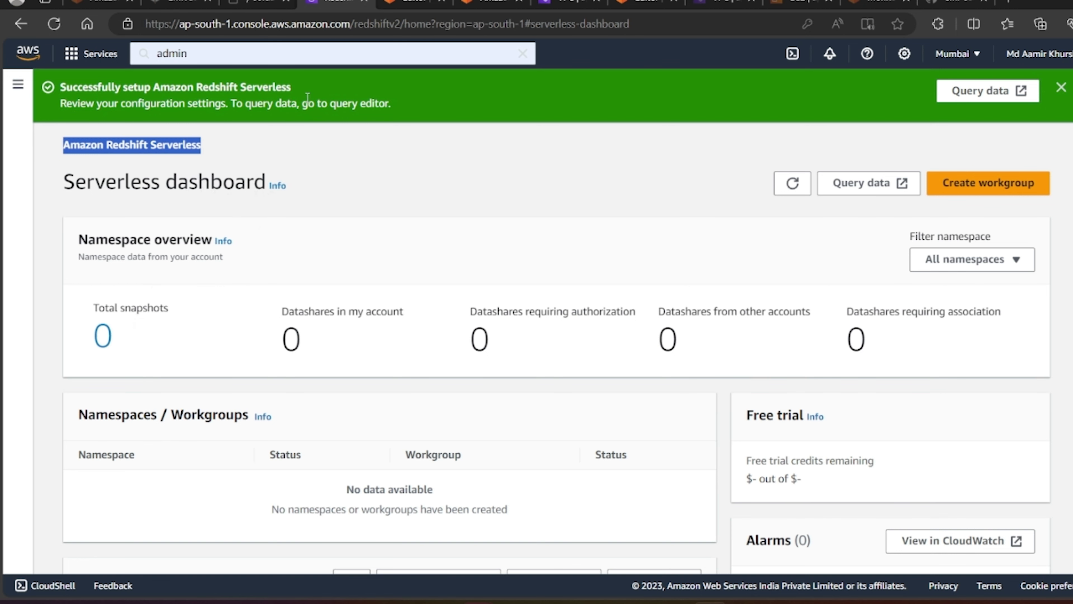
left_click(49, 28)
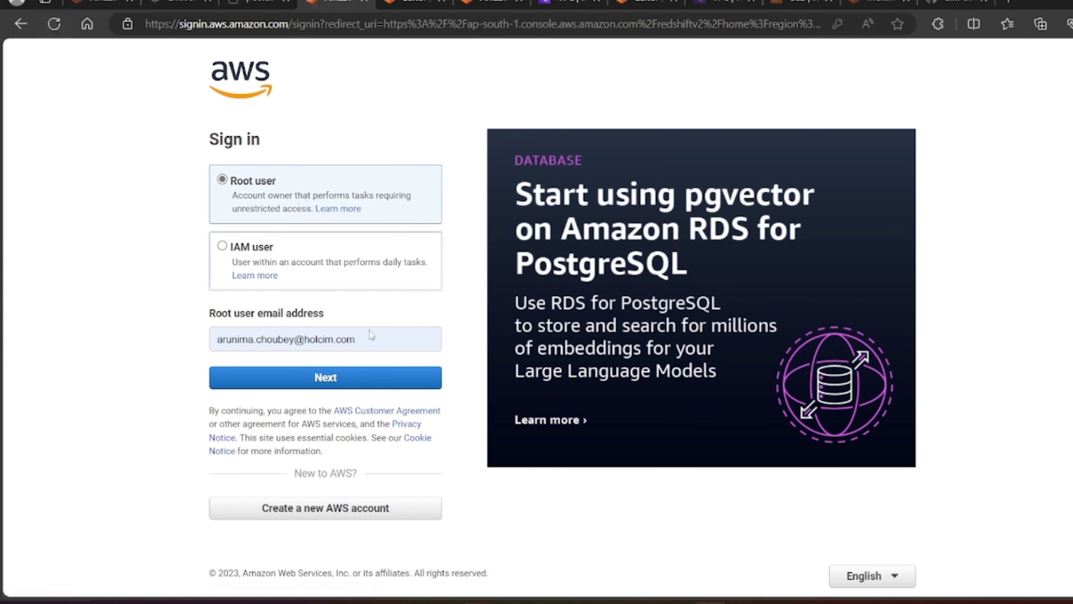
Step: Reopen the AWS sign-in page and fill the account field from saved autofill data
left_click(365, 2)
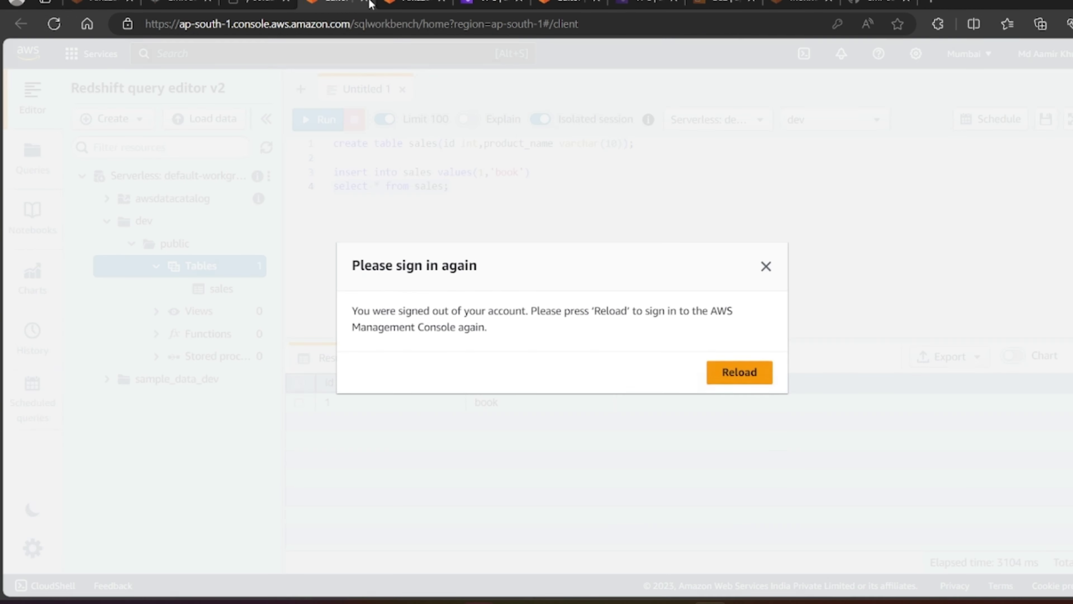
left_click(722, 380)
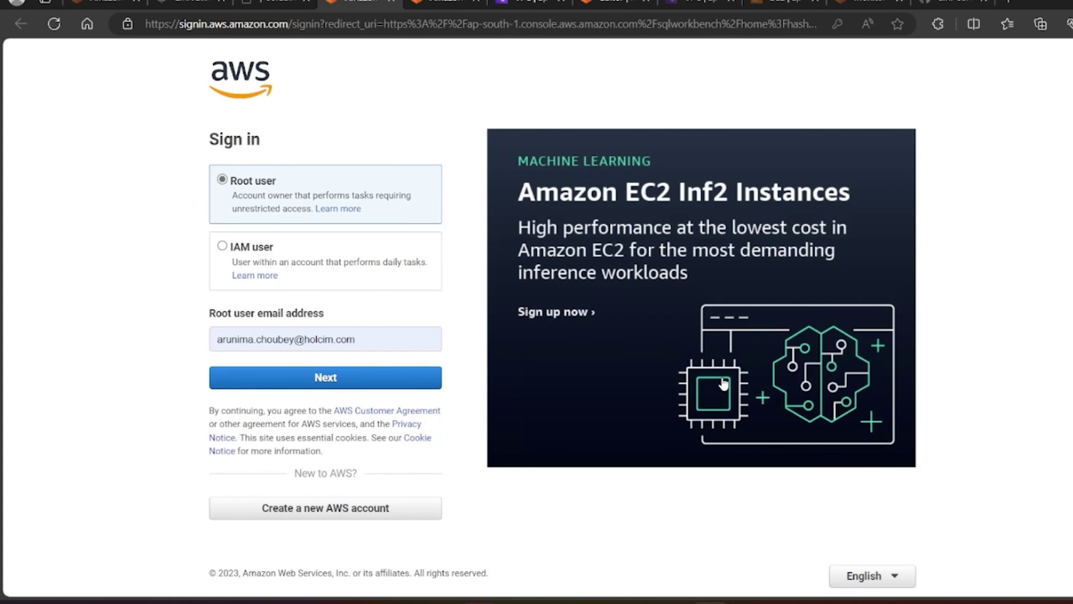
left_click(223, 246)
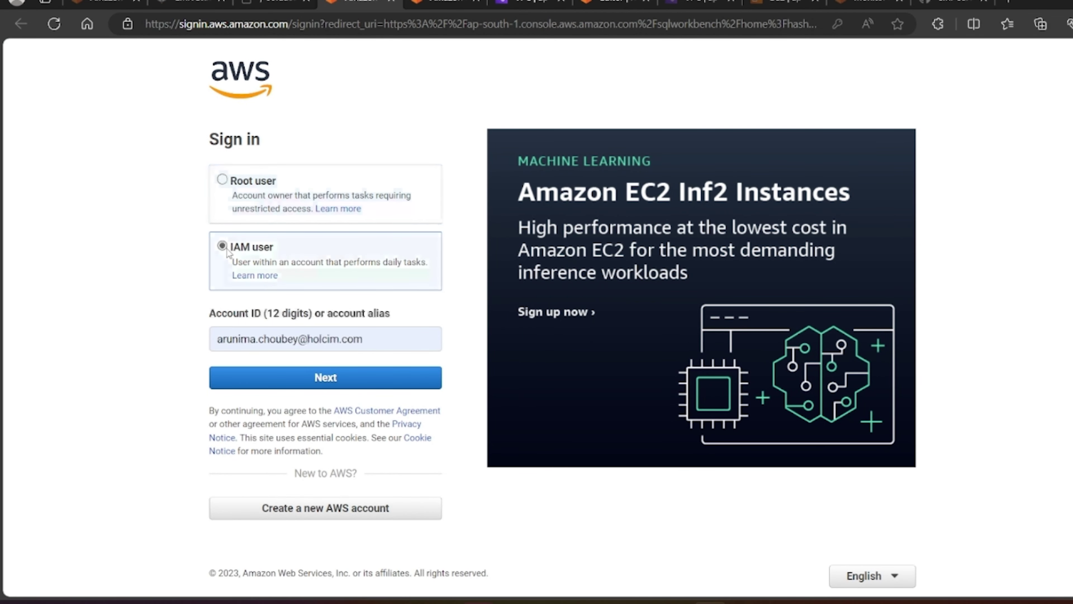
left_click(373, 347)
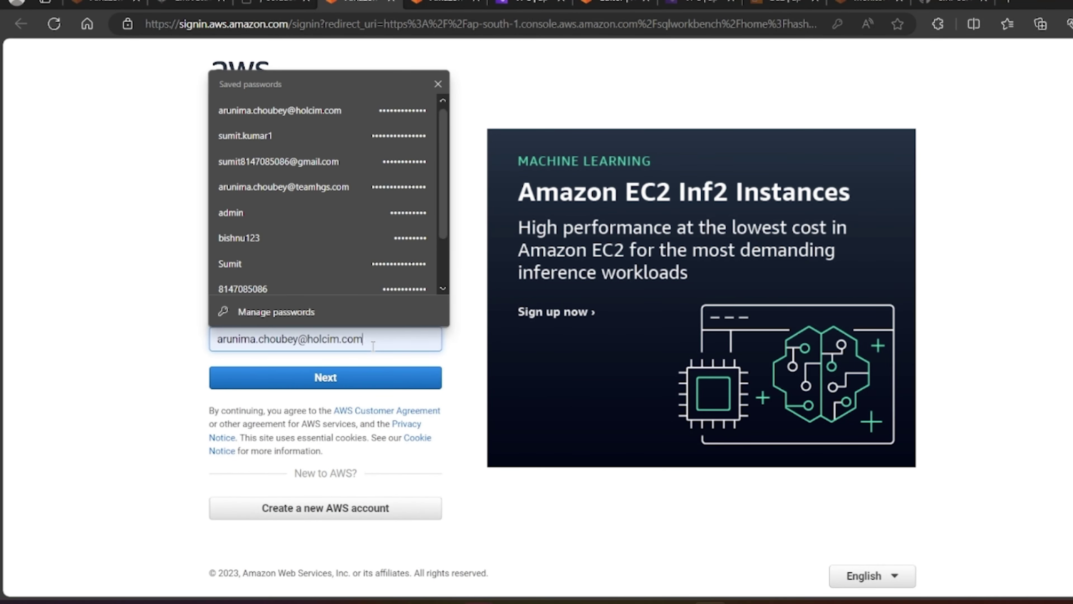
key("ctrl+a")
type("am")
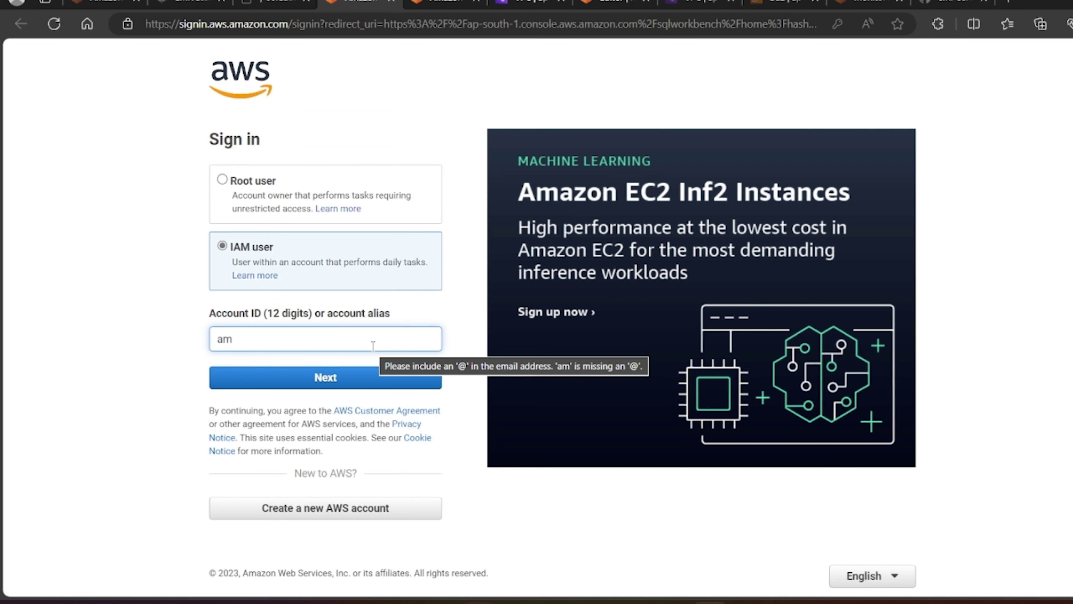
key("BackSpace")
type("a")
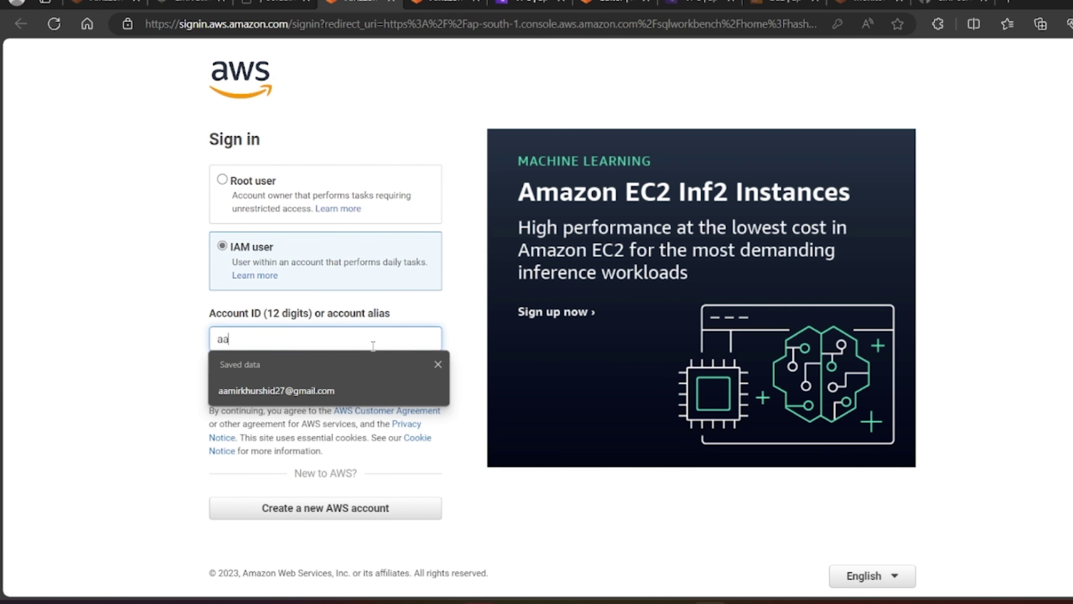
left_click(330, 391)
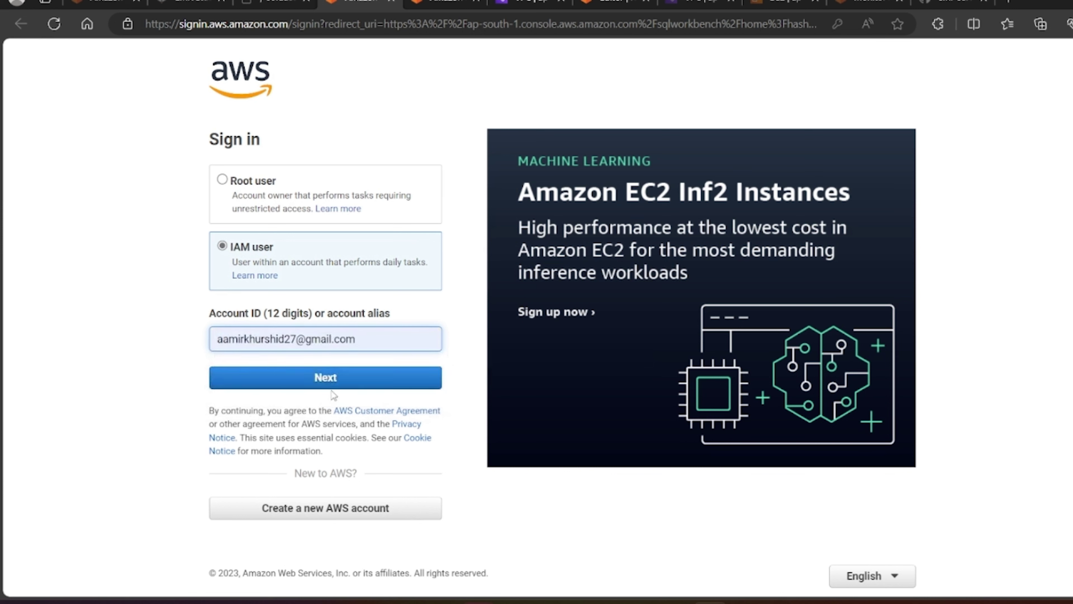
Step: Continue to the password step, re-enter the password after the failed attempt, and sign in
left_click(330, 376)
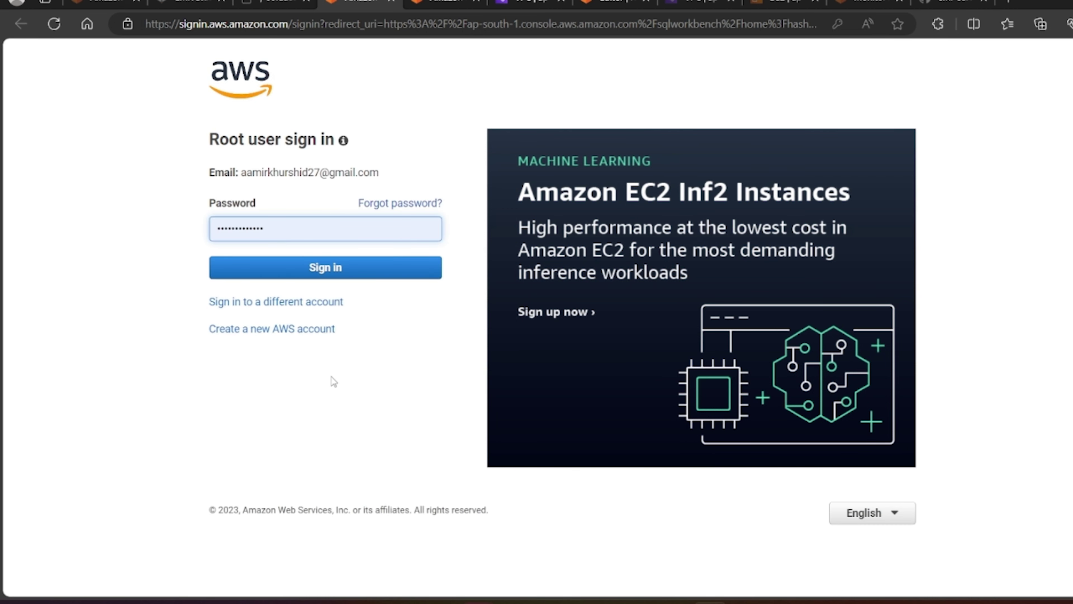
left_click(348, 269)
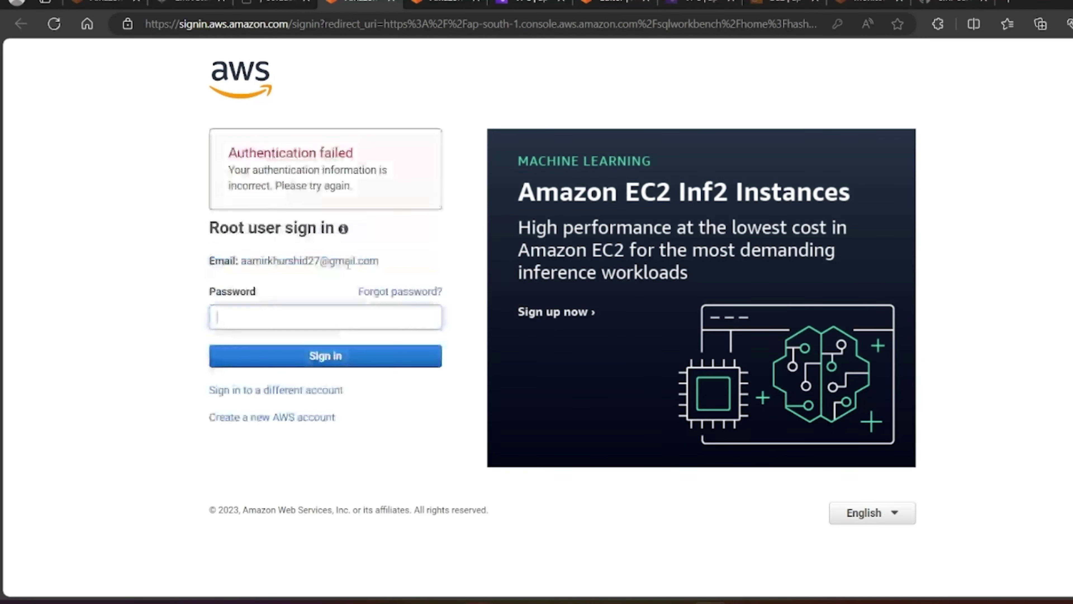
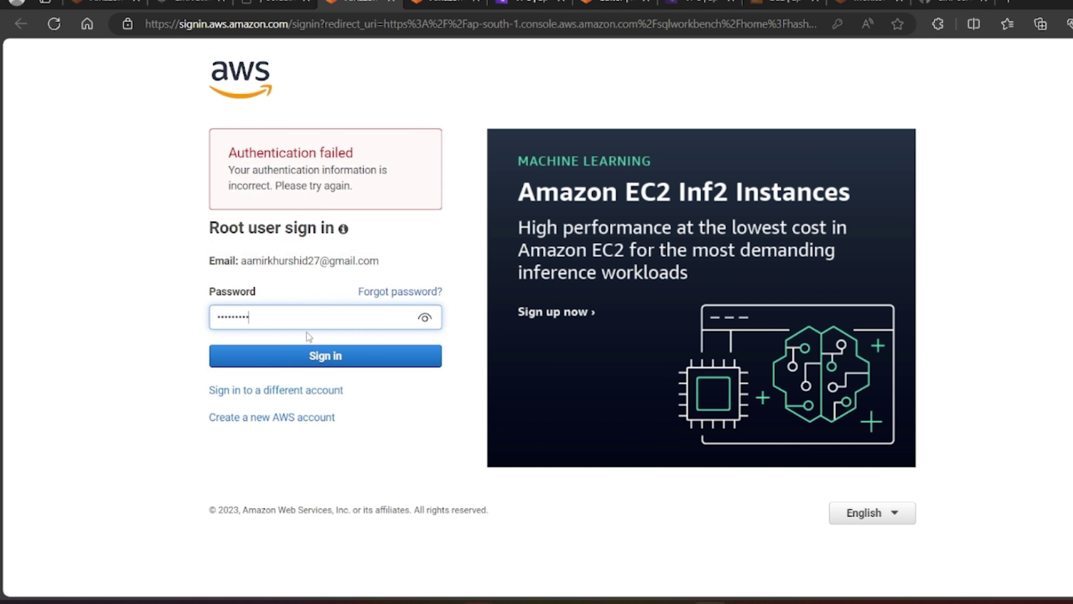
left_click(323, 356)
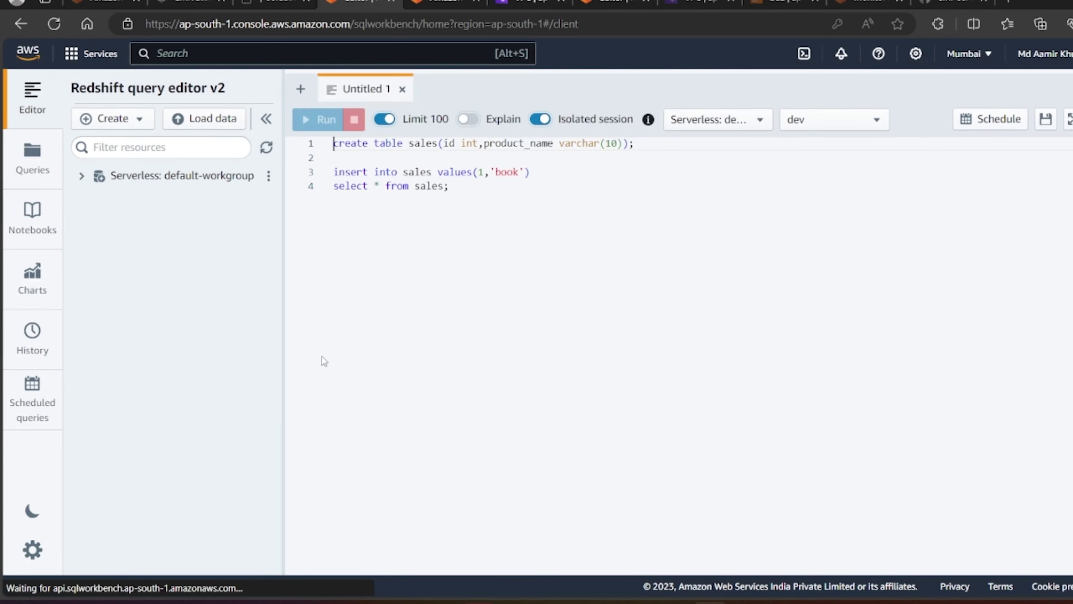
Step: Search the console for 'Red' and open Amazon Redshift in a new tab
left_click(207, 57)
type("Res")
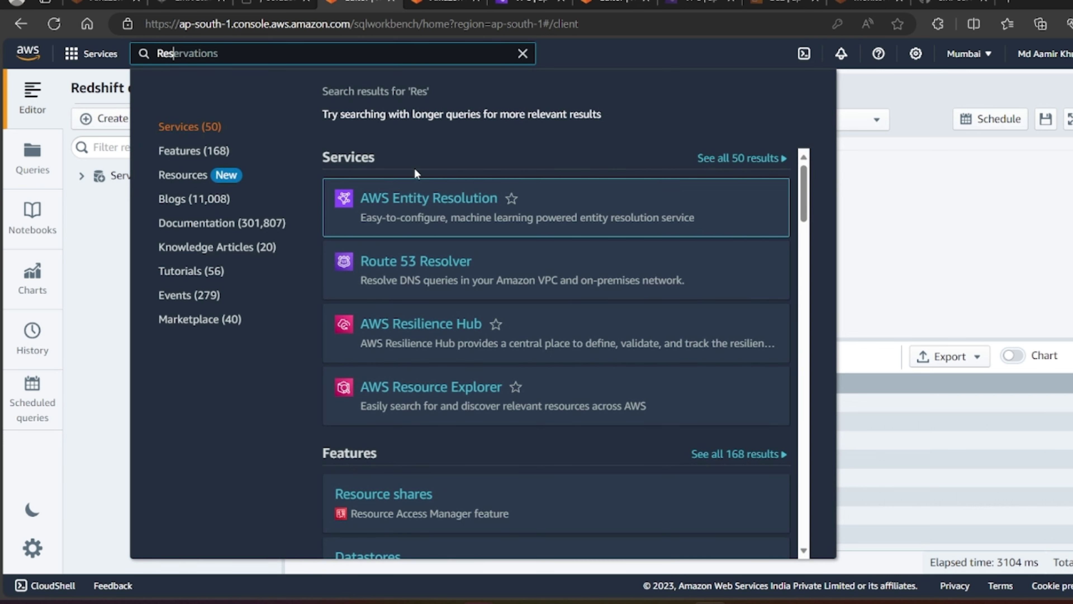
key("BackSpace")
type("d")
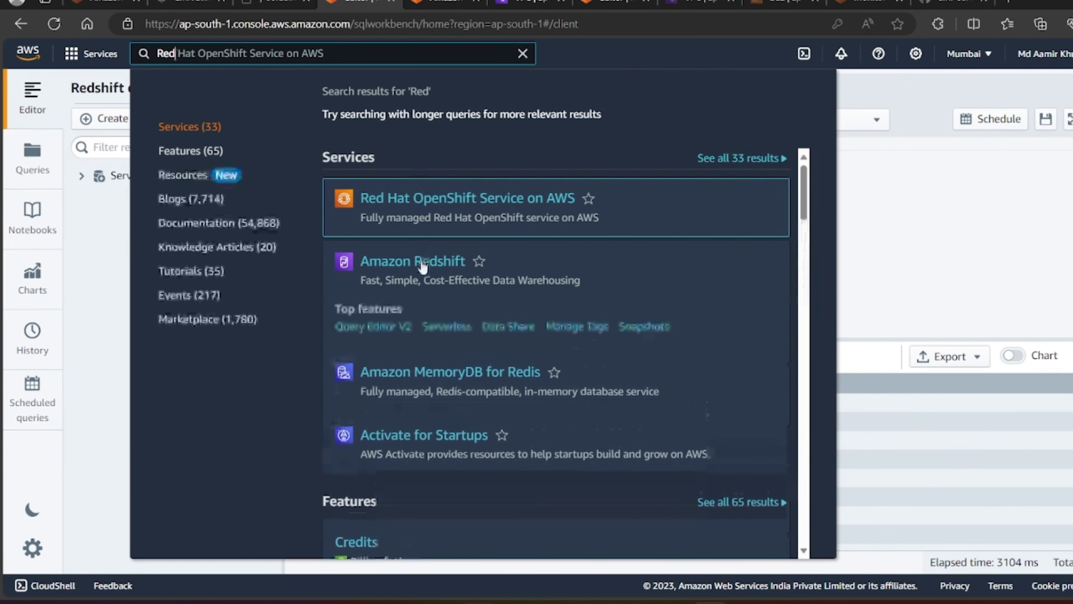
middle_click(422, 264)
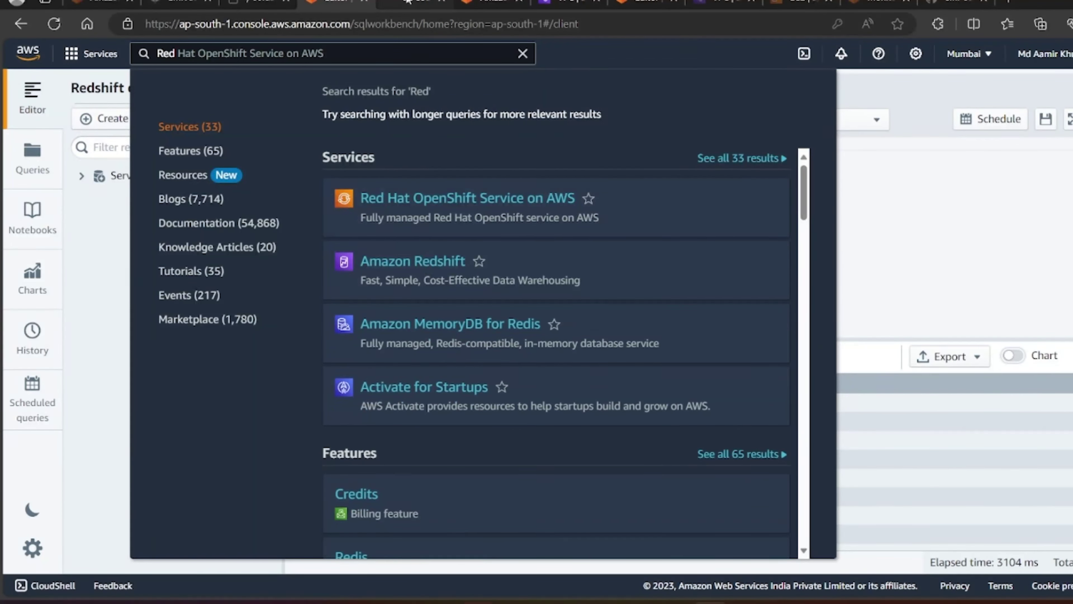
left_click(408, 2)
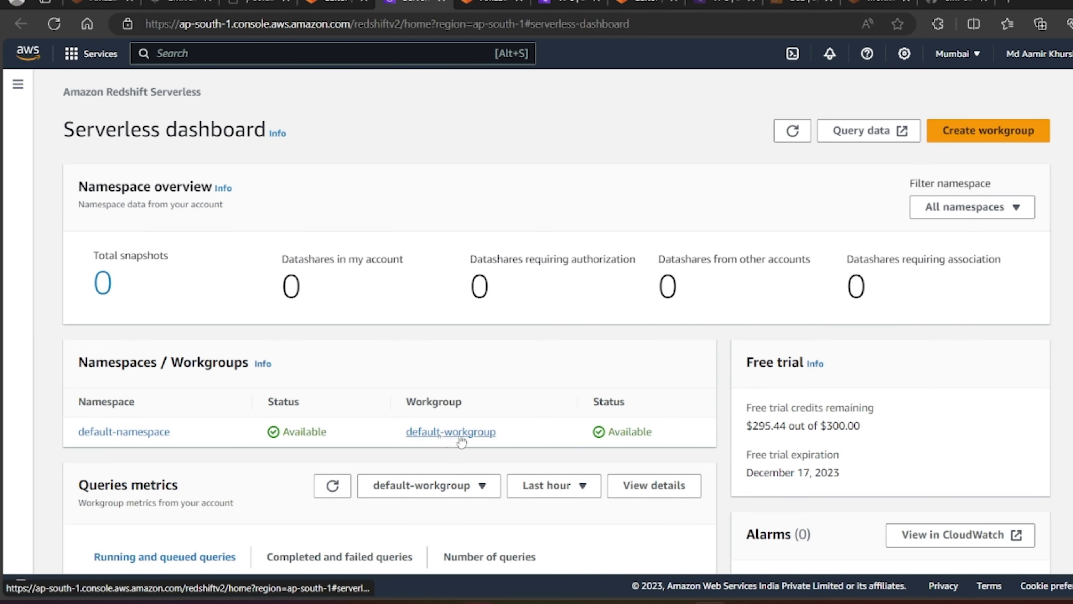
Step: Open default-workgroup and review Network and security, where Publicly accessible is Off
scroll(462, 440, "down", 3)
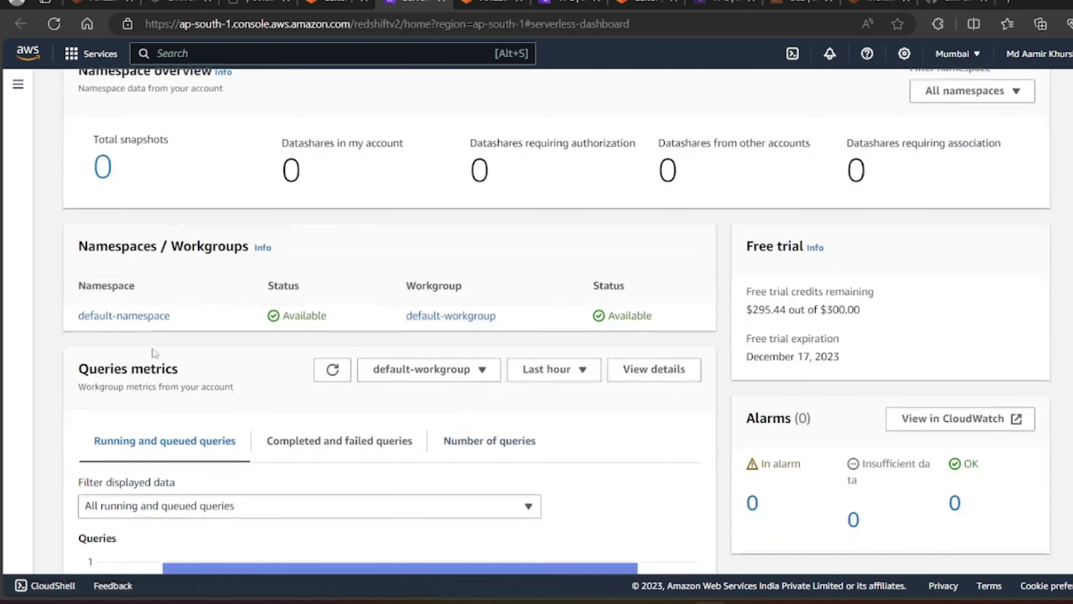
left_click(455, 316)
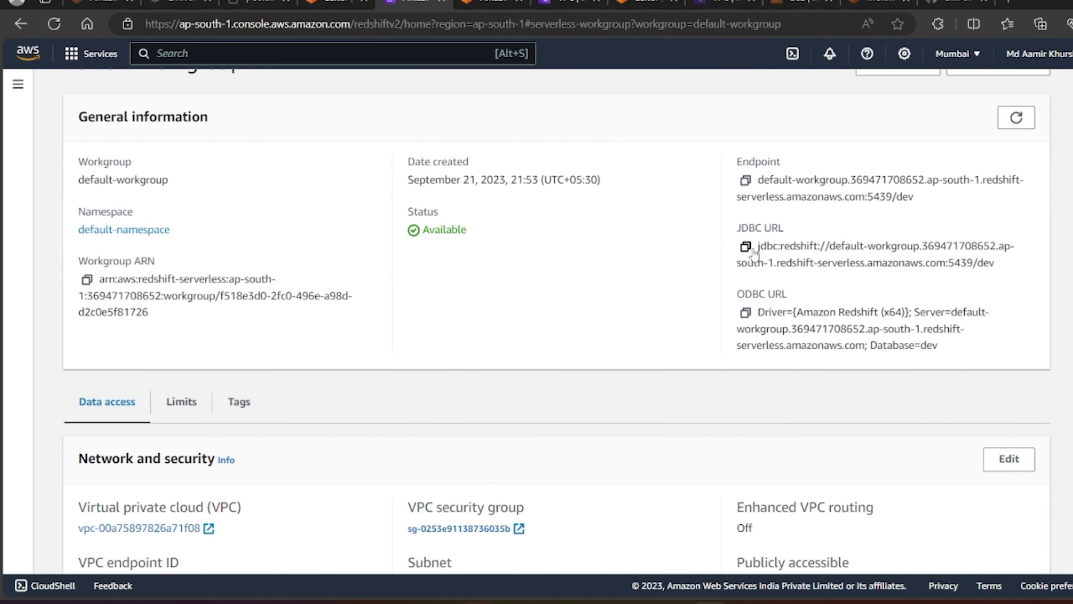
scroll(642, 338, "down", 2)
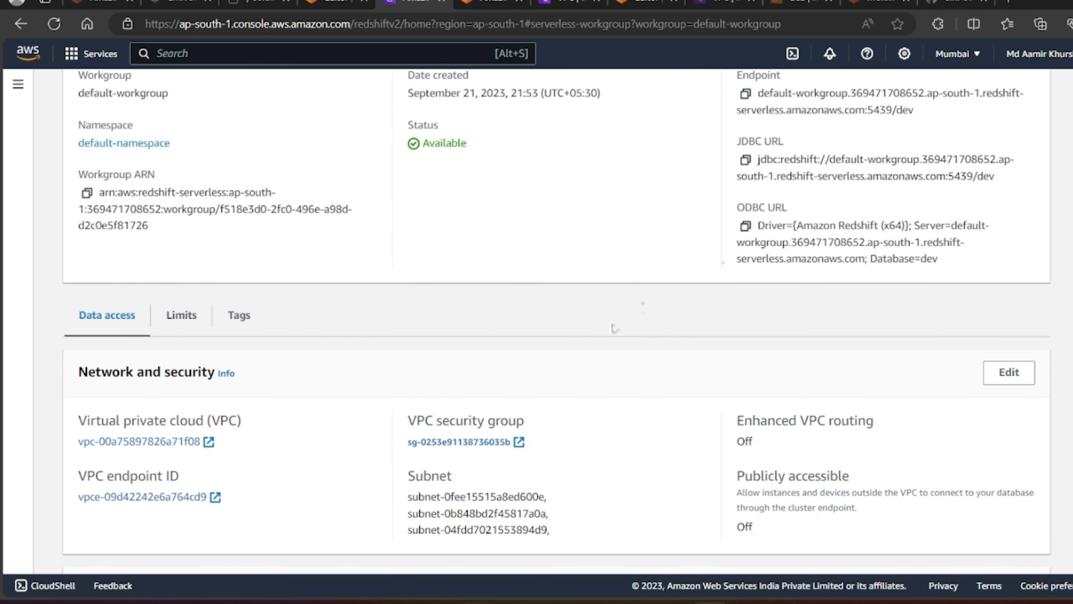
scroll(614, 328, "down", 2)
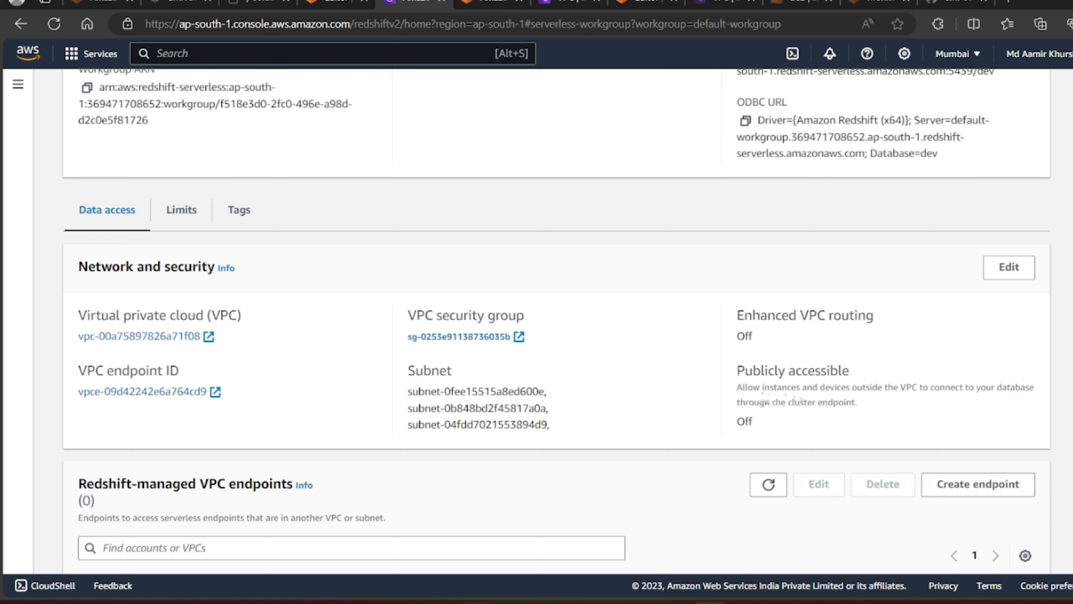
left_click_drag(824, 406, 740, 393)
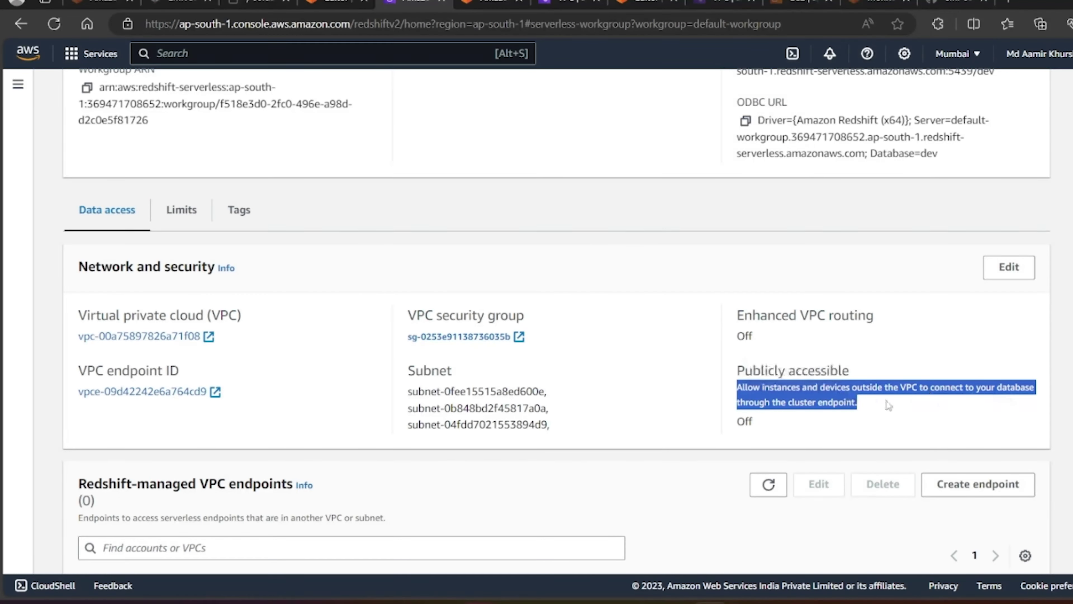
left_click_drag(858, 404, 743, 388)
left_click(763, 431)
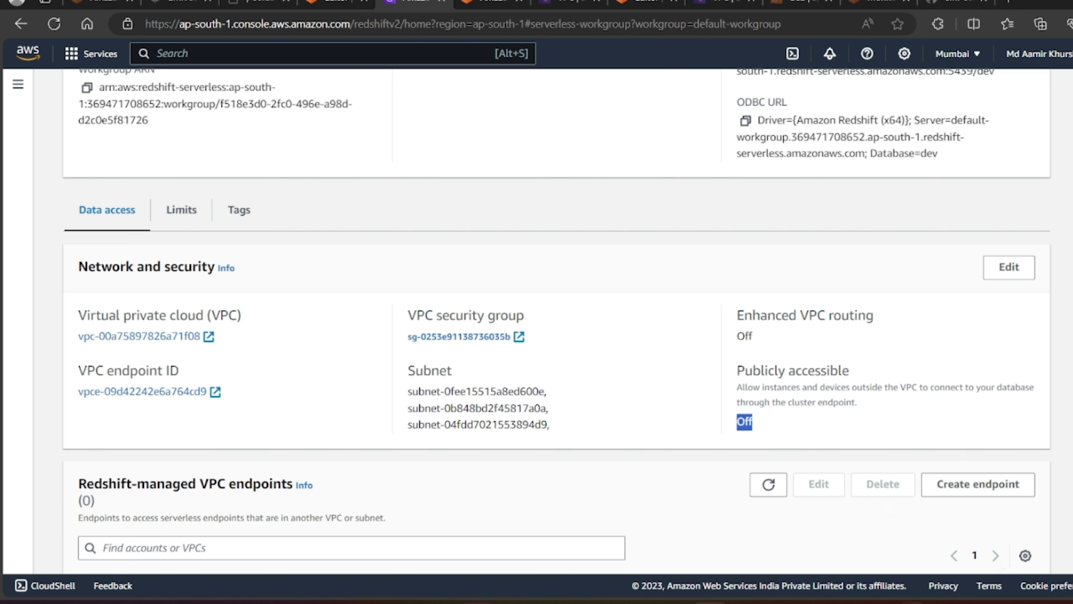
left_click(913, 602)
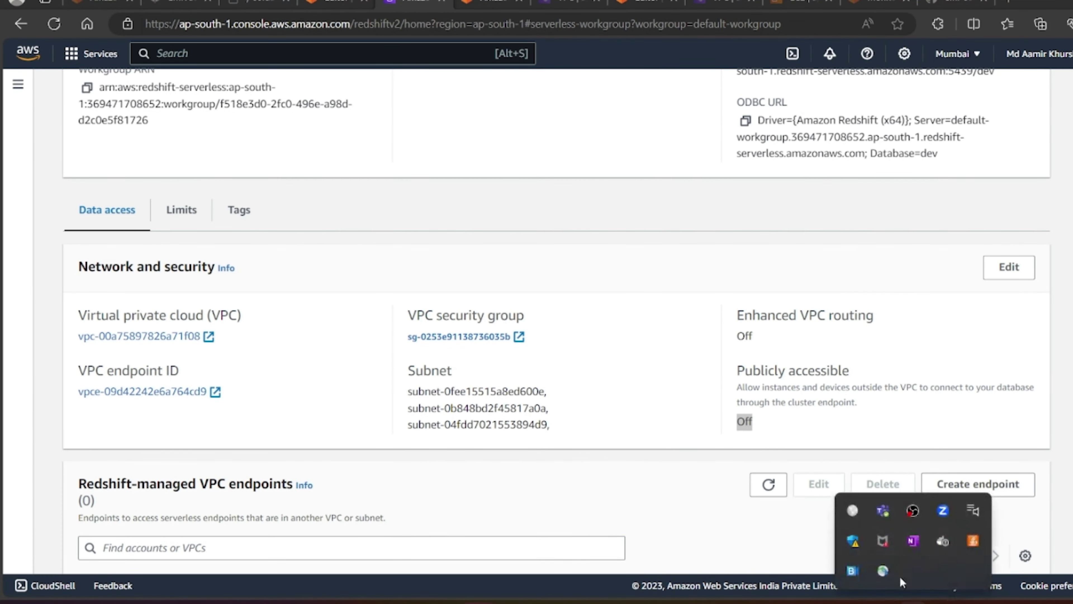
left_click(883, 570)
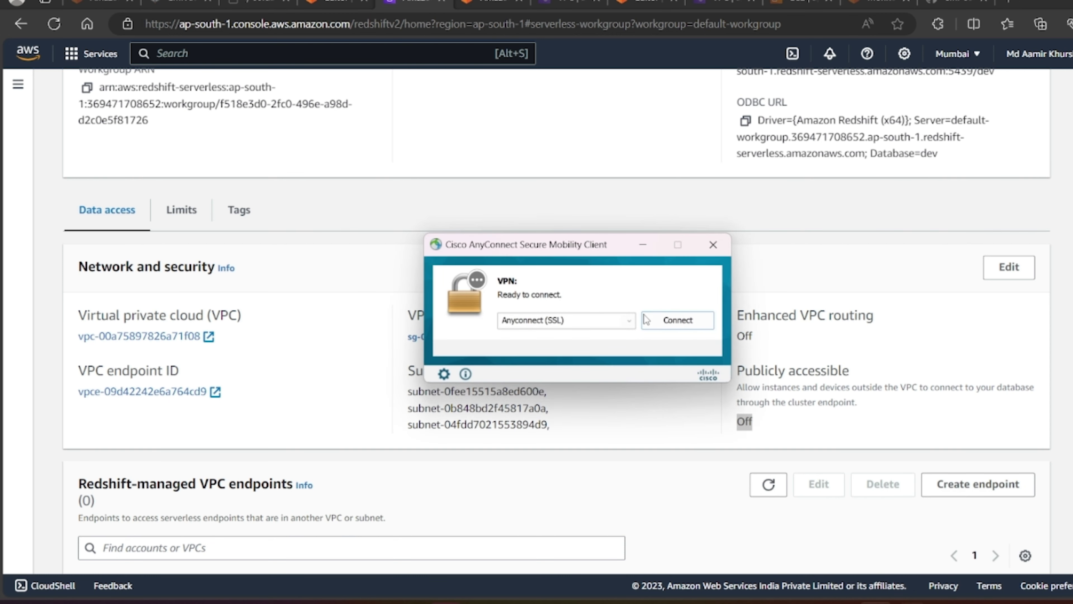
left_click(712, 245)
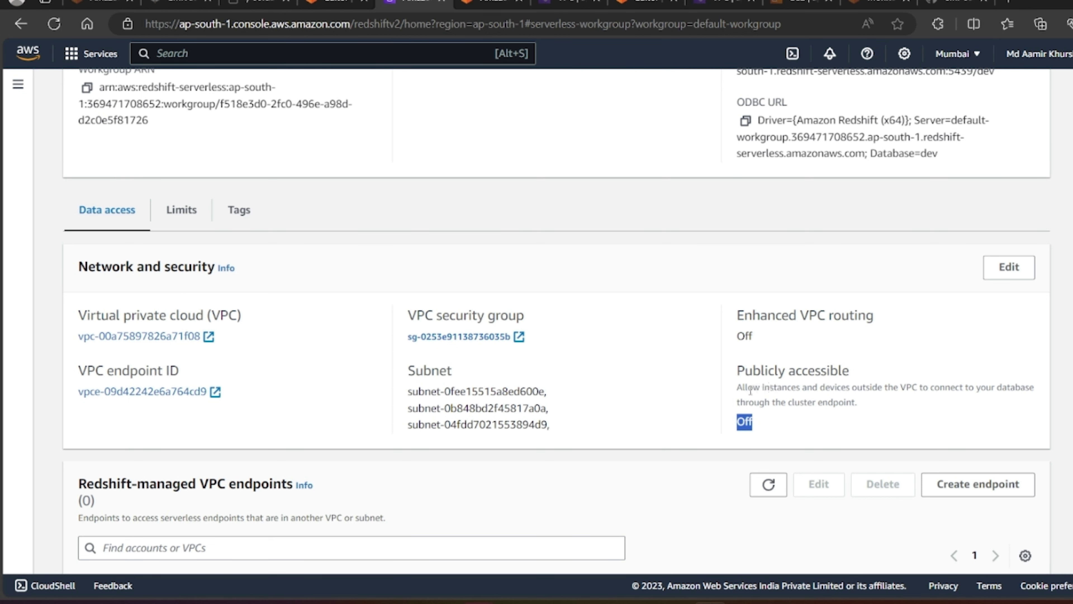
left_click_drag(737, 389, 1037, 398)
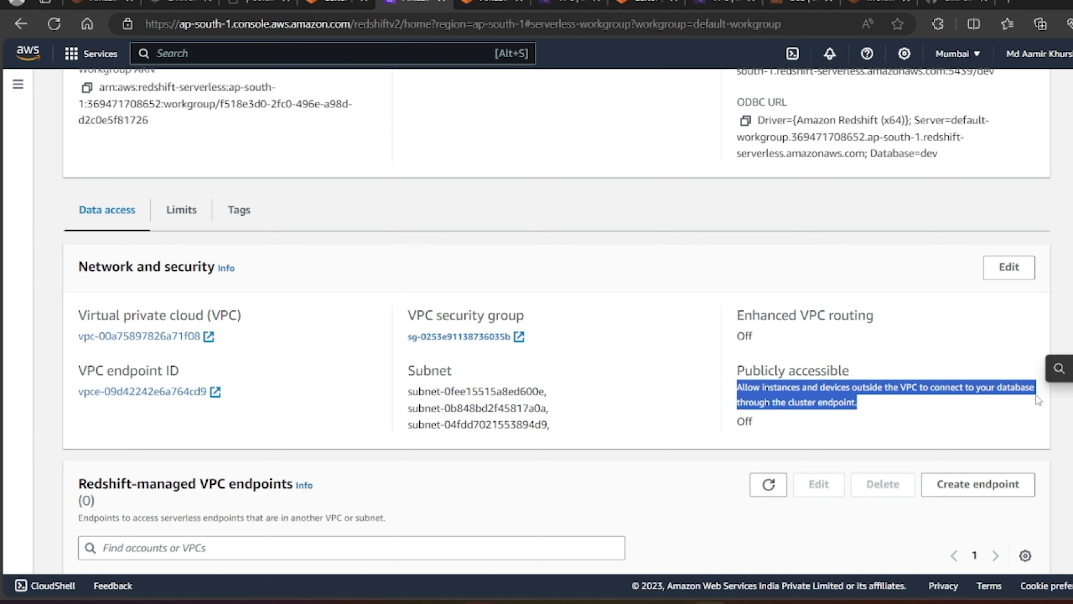
left_click(760, 416)
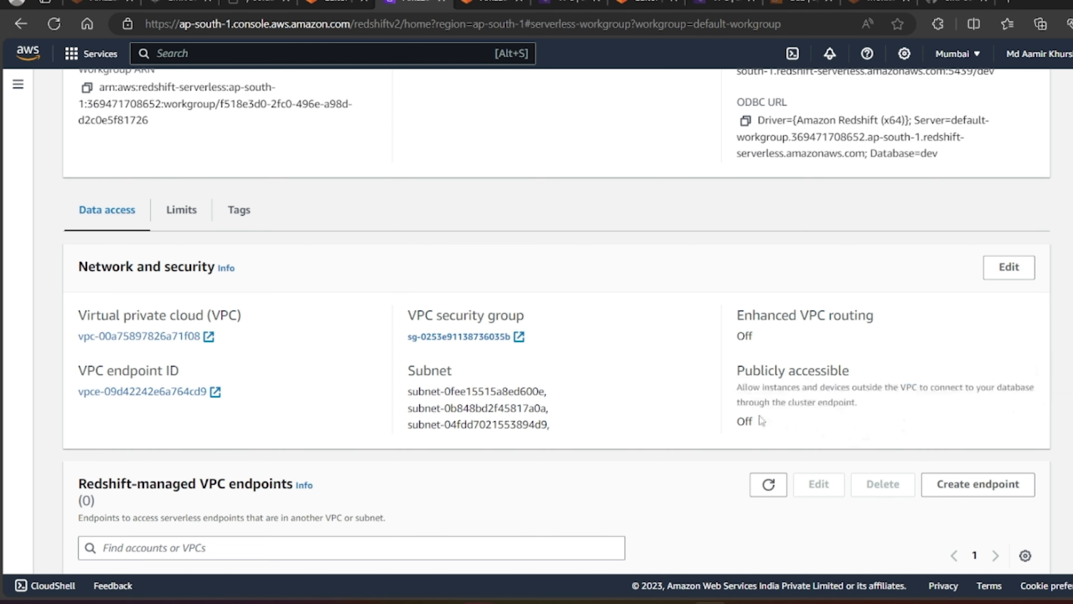
left_click_drag(752, 422, 742, 423)
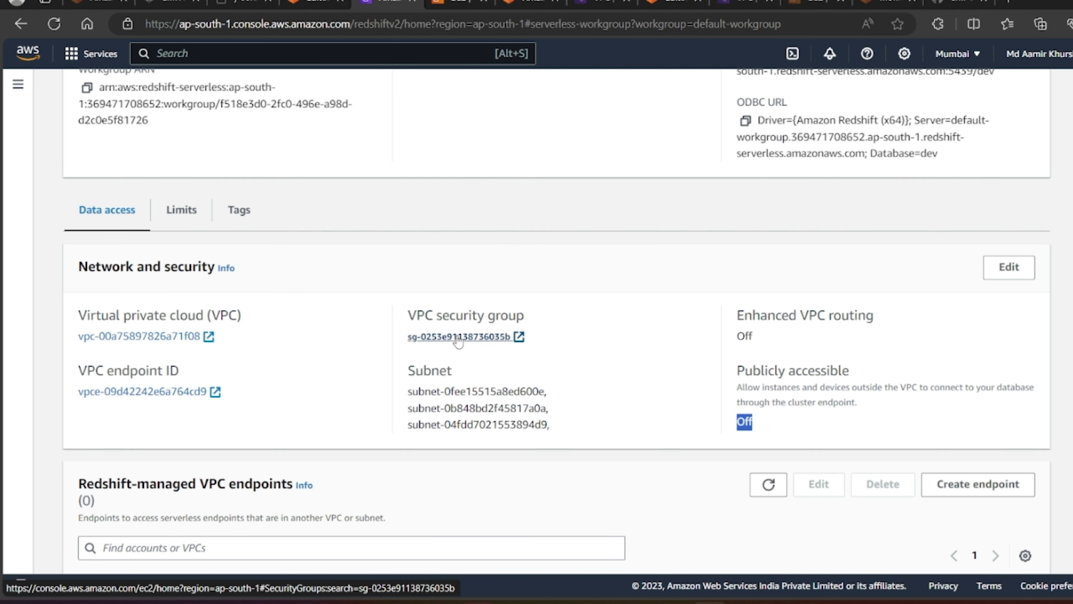
left_click(452, 5)
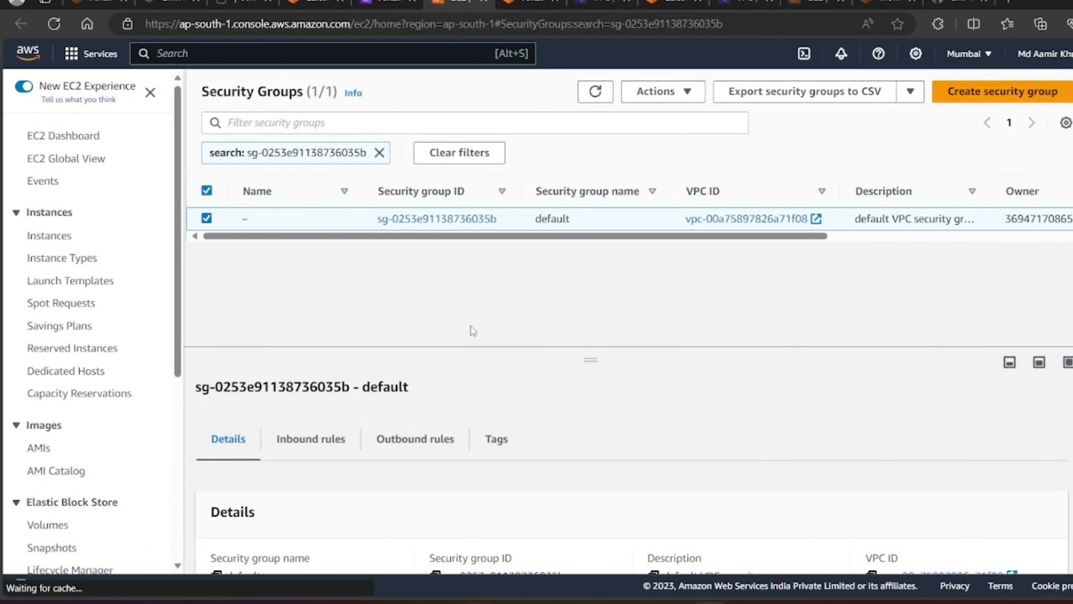
Step: Review all five inbound rules of the default security group, including the Redshift rule on port 5439
left_click(315, 439)
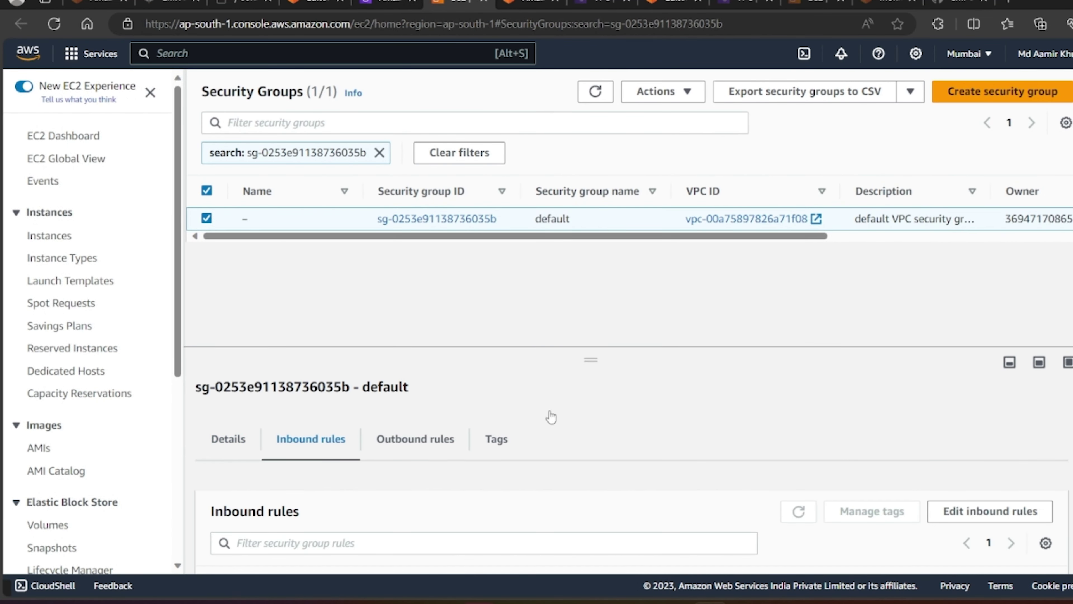
scroll(549, 417, "down", 3)
scroll(591, 508, "up", 2)
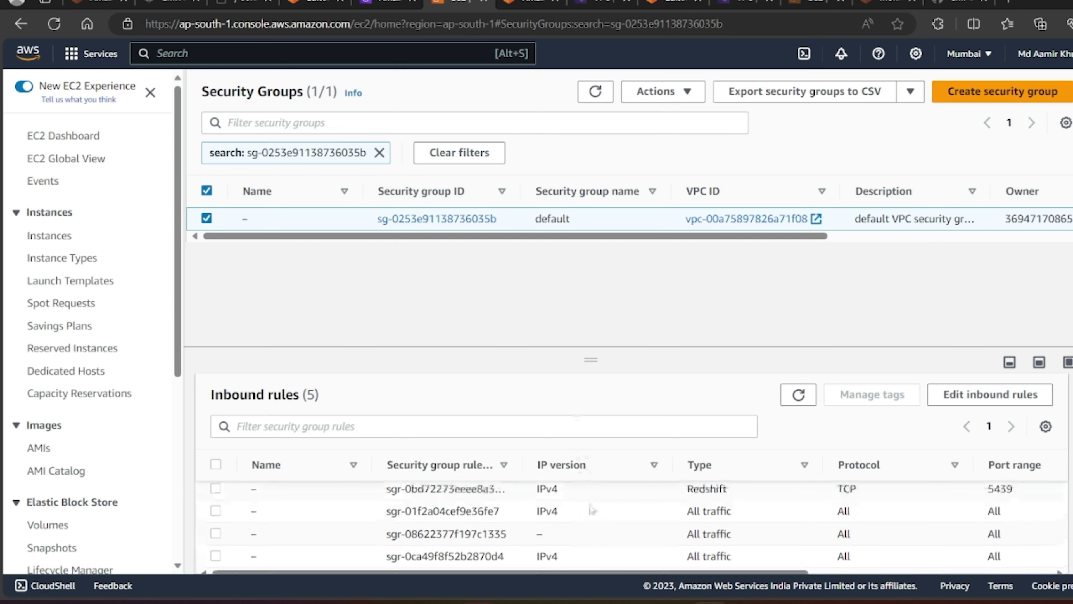
scroll(592, 509, "down", 1)
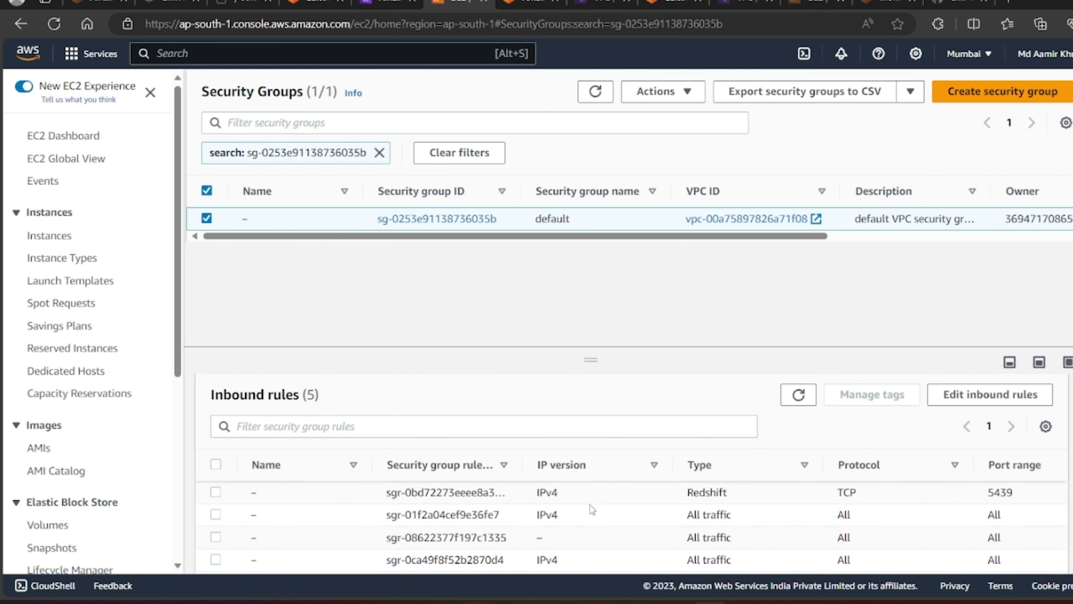
left_click_drag(606, 354, 601, 282)
left_click_drag(569, 557, 813, 556)
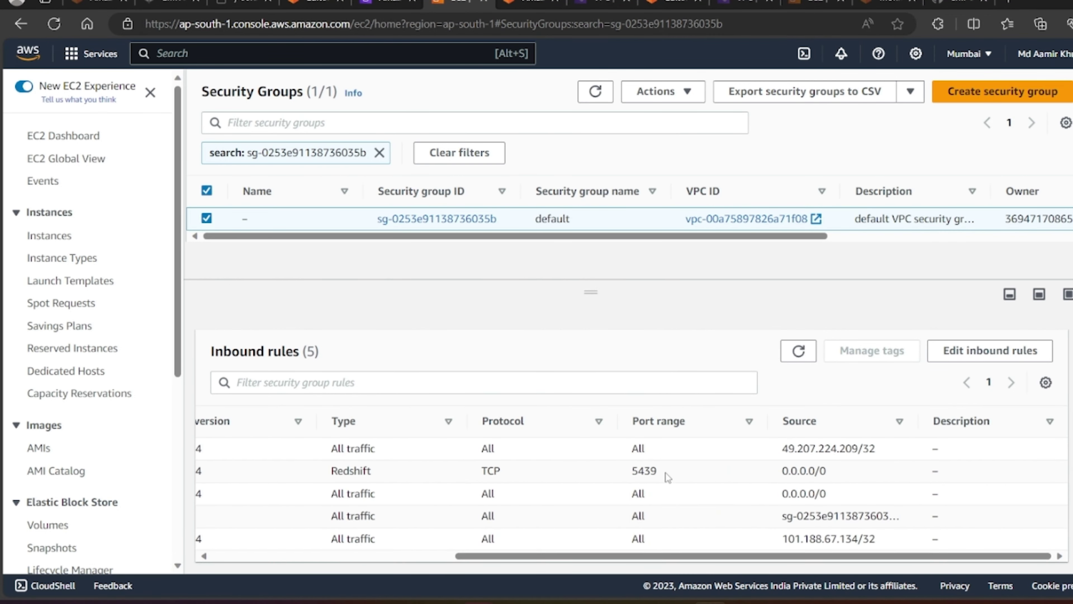
left_click_drag(666, 477, 627, 473)
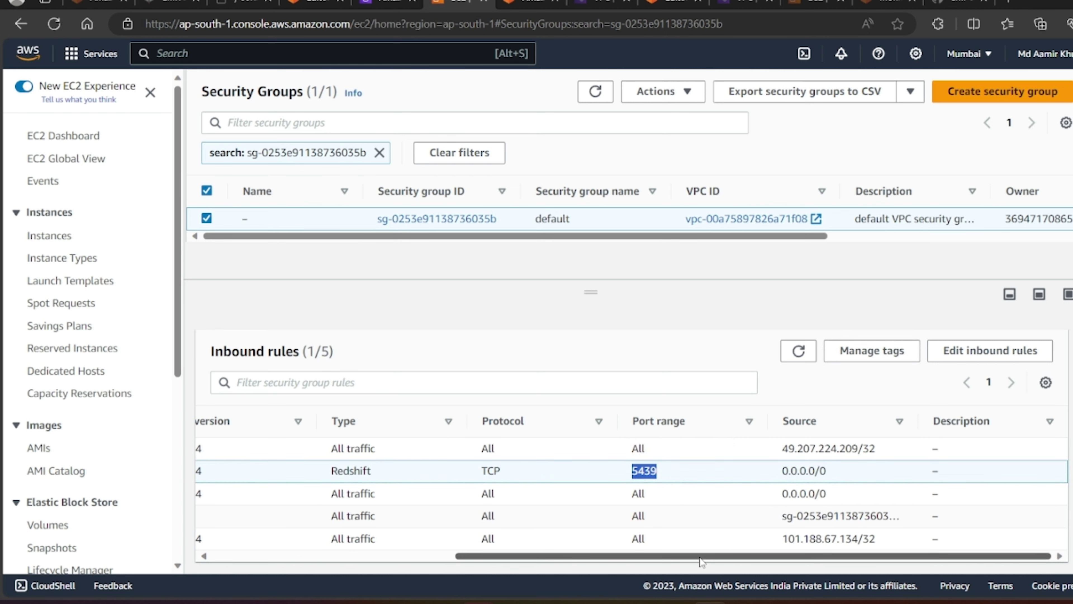
left_click_drag(781, 559, 346, 569)
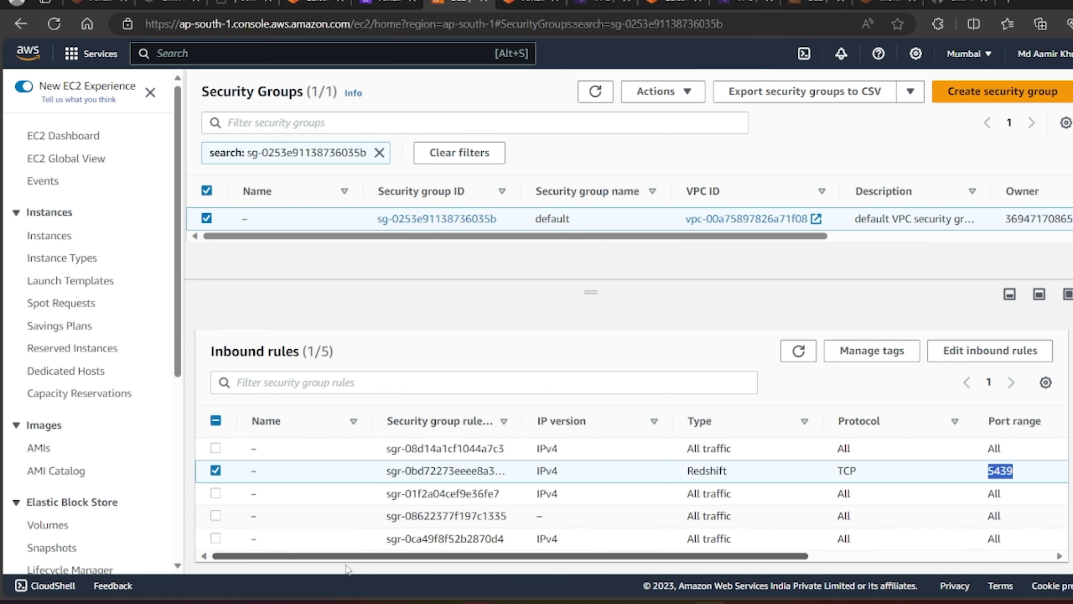
Step: Mark the self-referencing and 101.188.67.134/32 rules for removal and begin editing inbound rules
left_click(215, 470)
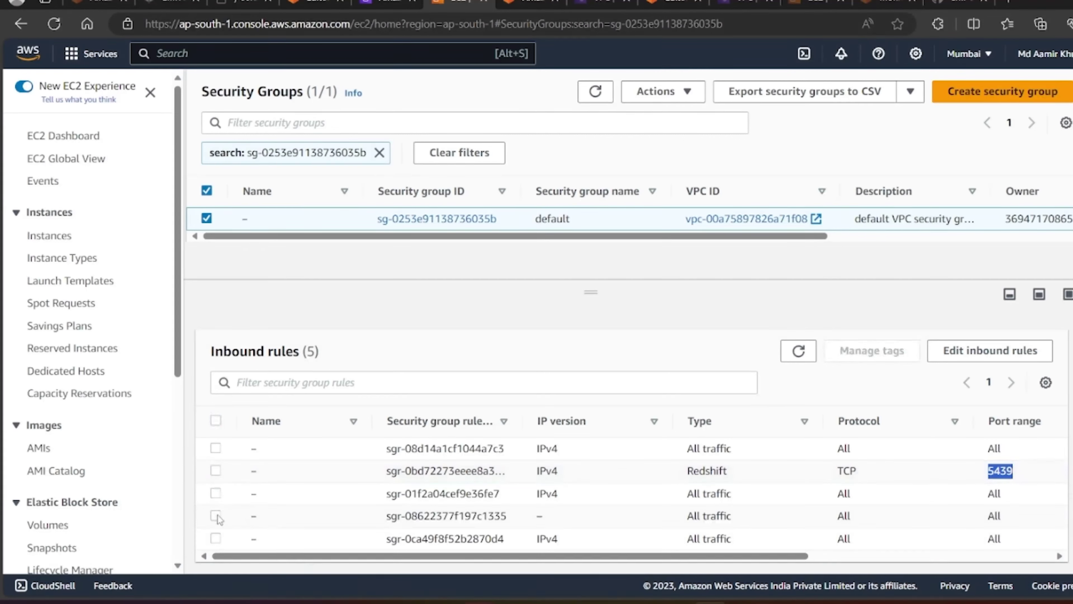
left_click(215, 516)
left_click(215, 537)
left_click(216, 493)
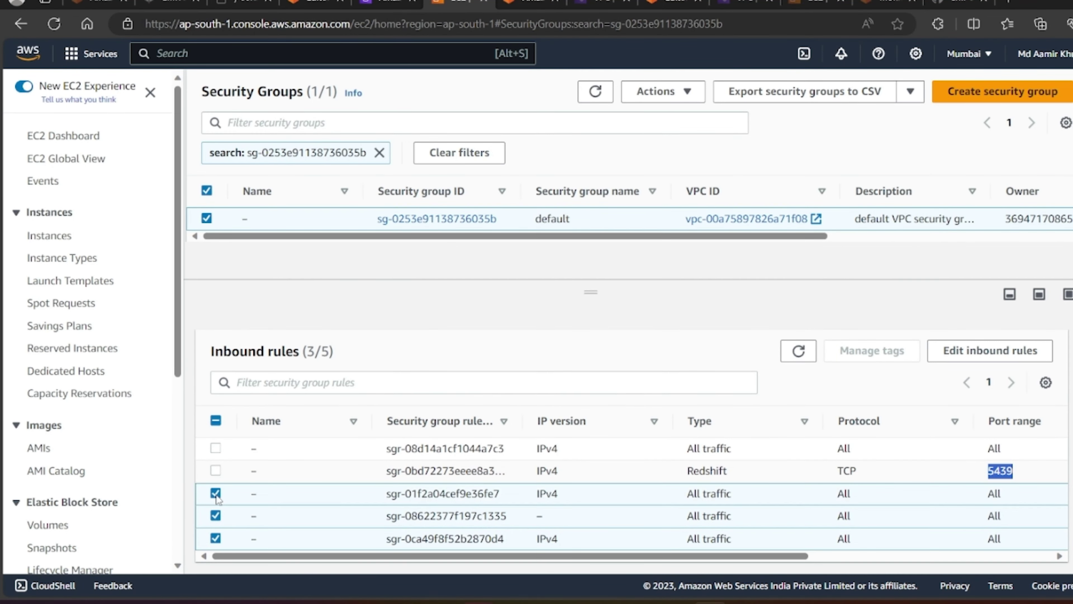
left_click_drag(375, 557, 233, 515)
left_click(215, 493)
left_click_drag(265, 557, 554, 549)
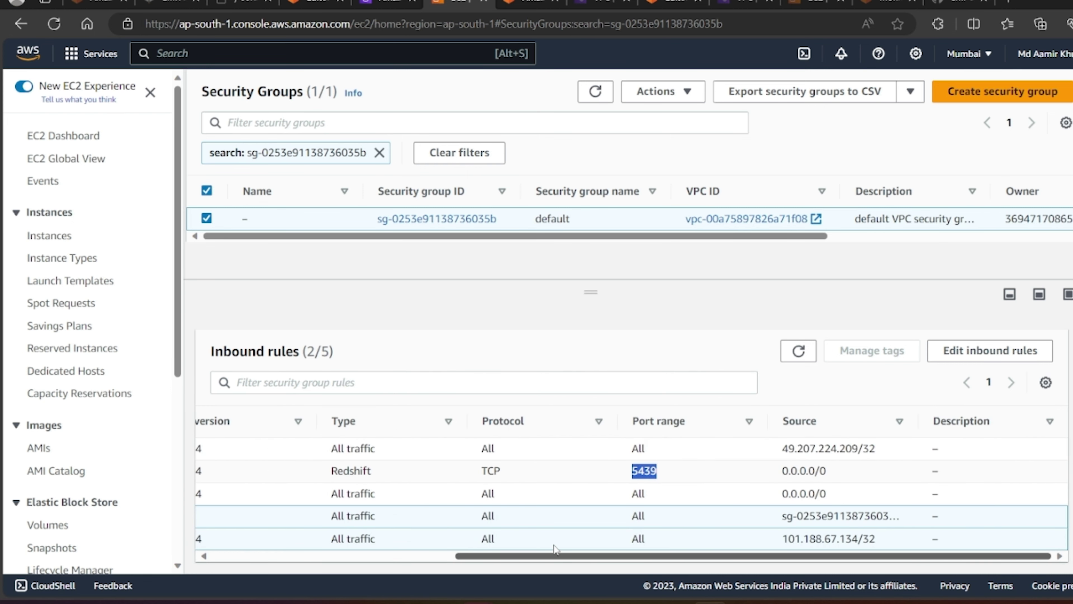
left_click(971, 358)
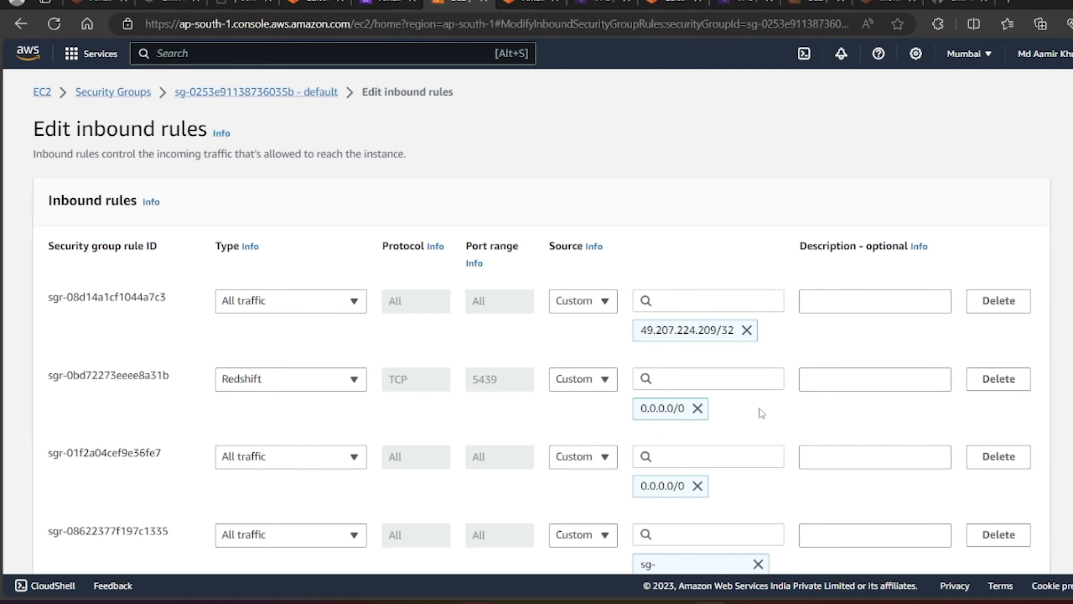
Step: Delete the self-referencing and 101.188.67.134/32 inbound rules and save, leaving three rules
scroll(1004, 439, "down", 4)
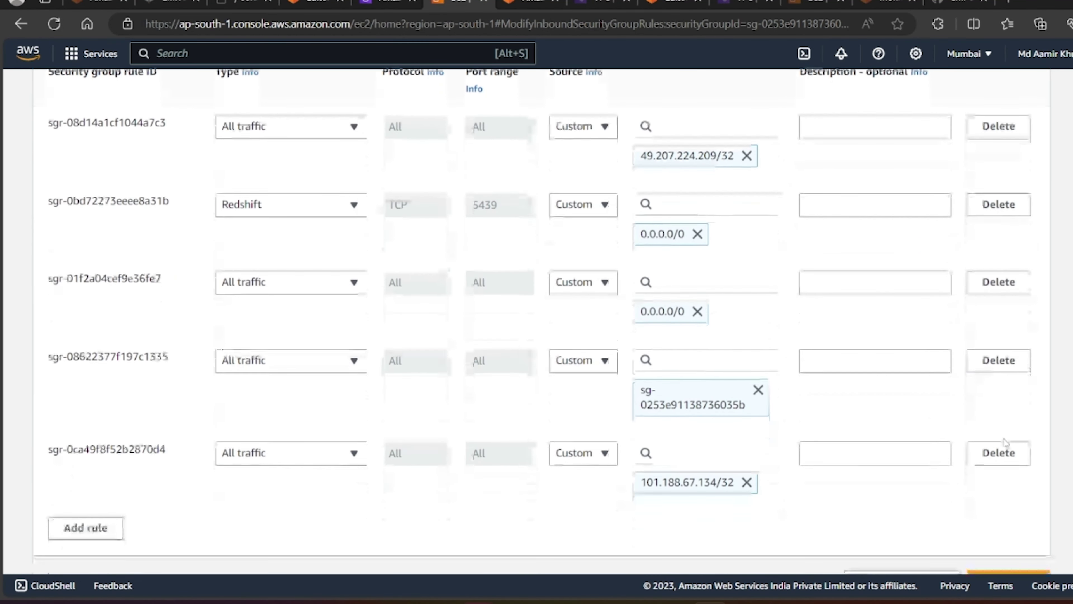
left_click(997, 360)
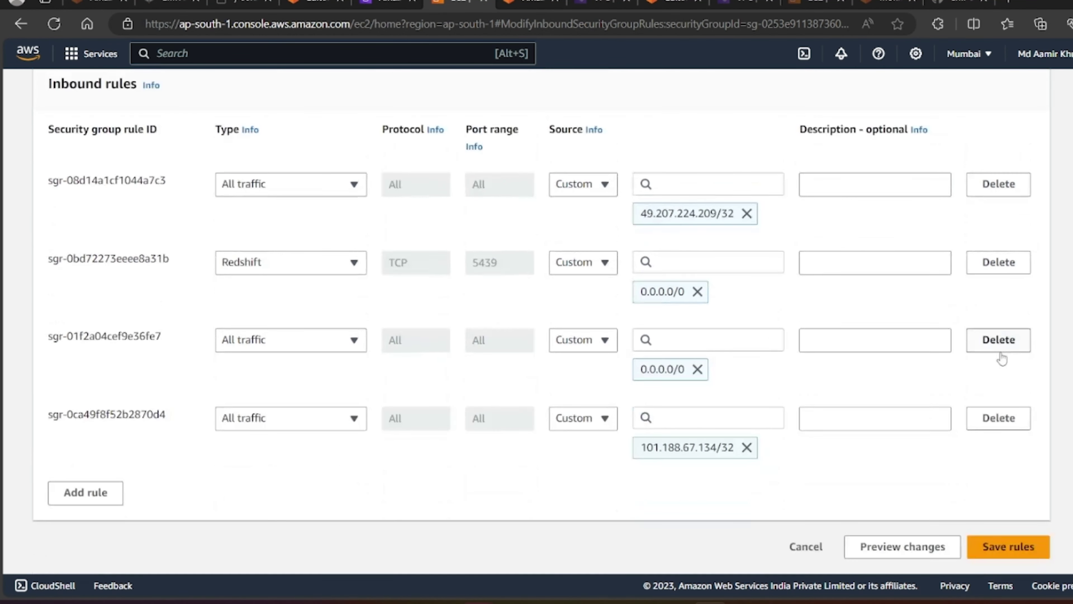
left_click(1000, 419)
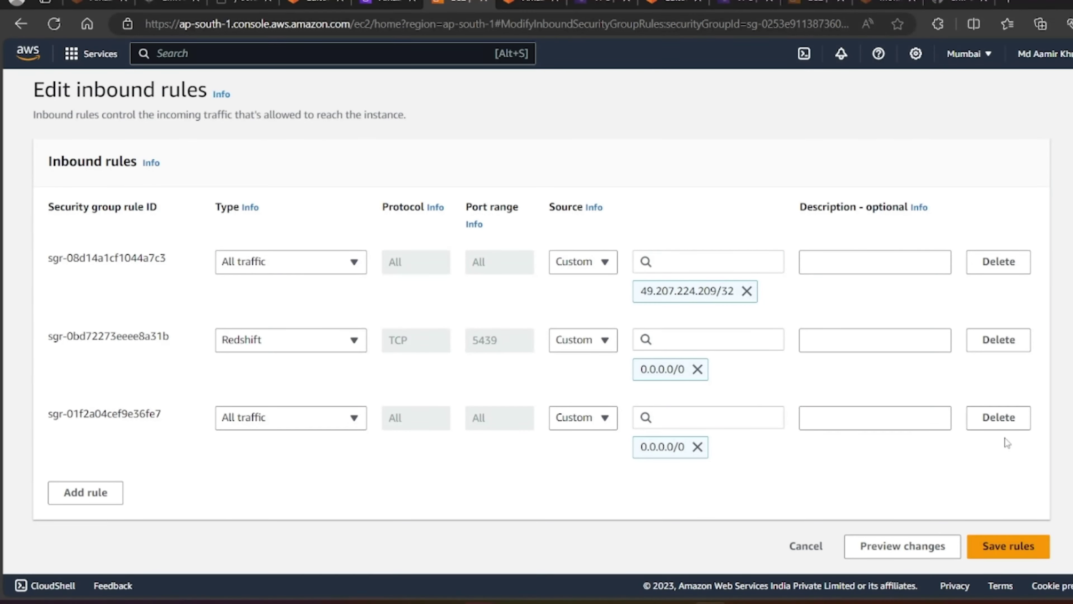
left_click(1007, 546)
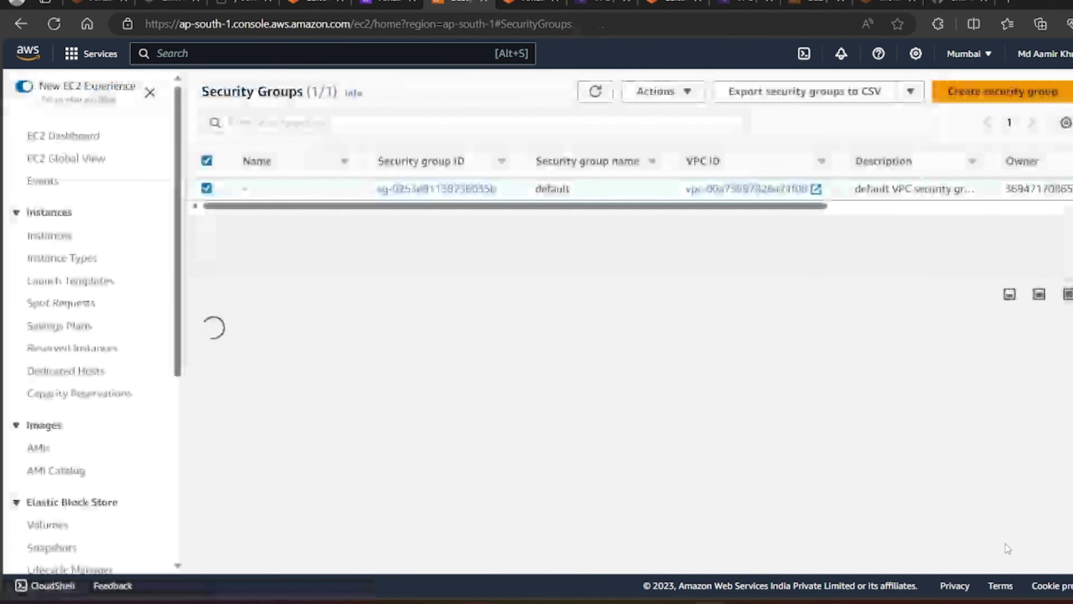
Step: Turn on Publicly accessible in default-workgroup's network and security settings and save
left_click(379, 2)
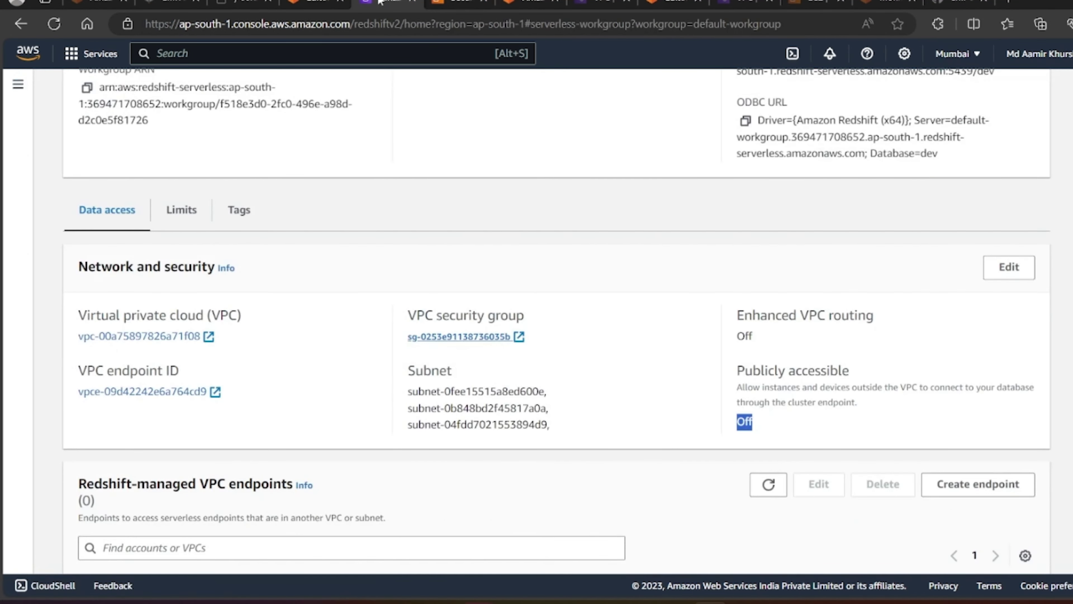
left_click(1020, 274)
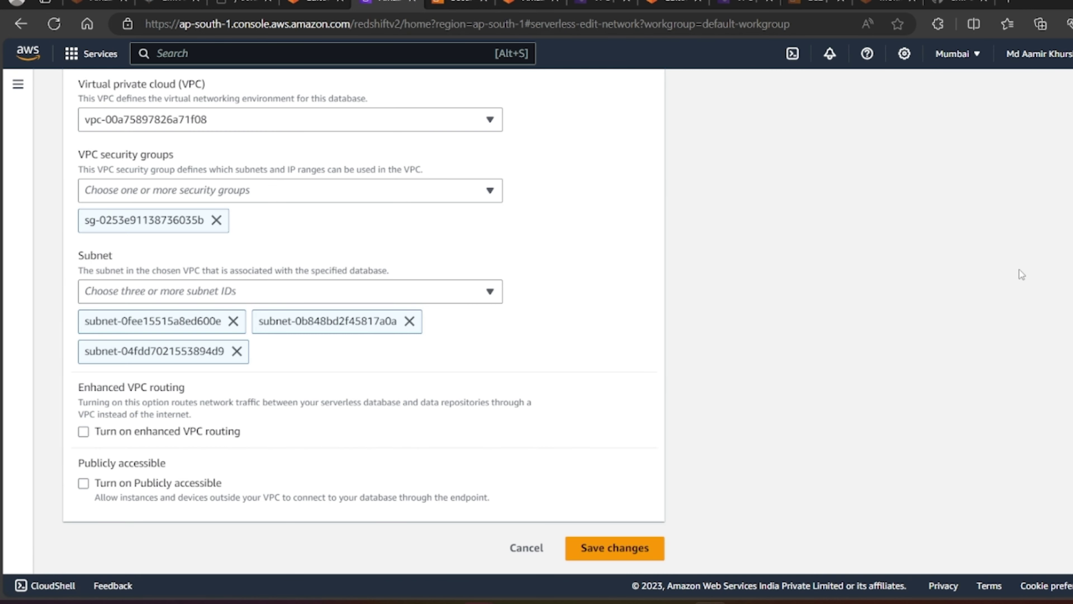
left_click(83, 483)
scroll(546, 486, "down", 3)
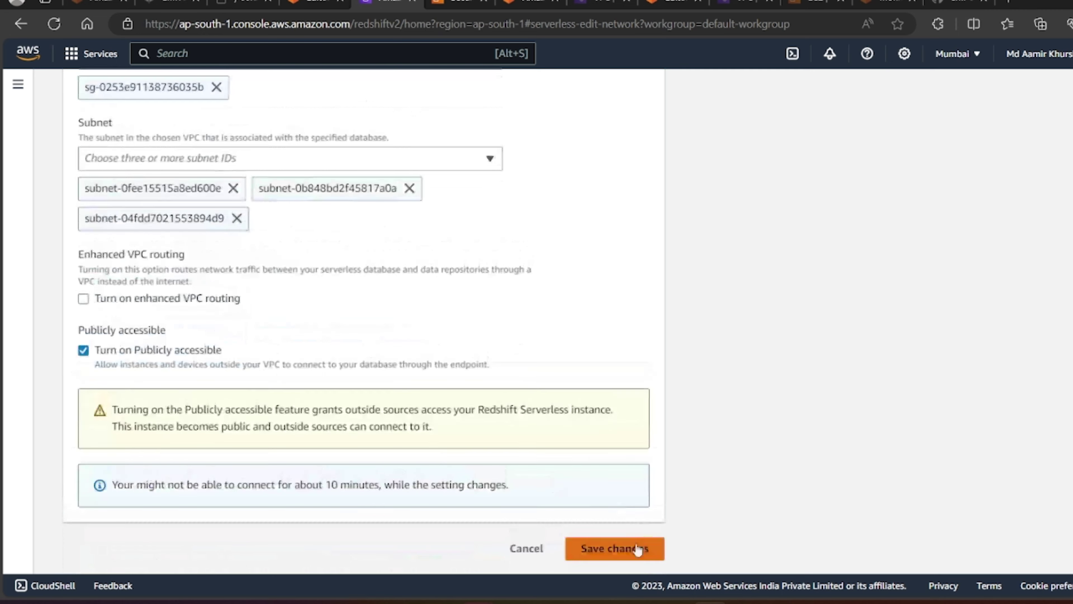
left_click(626, 547)
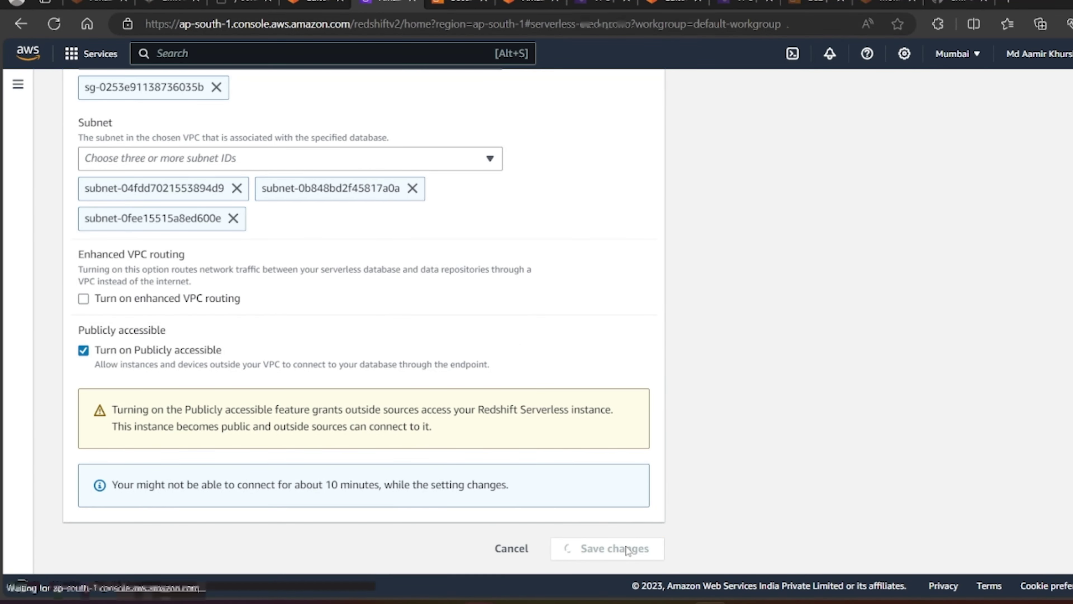
Step: Confirm Publicly accessible now shows On and copy the workgroup's JDBC URL
scroll(666, 457, "down", 3)
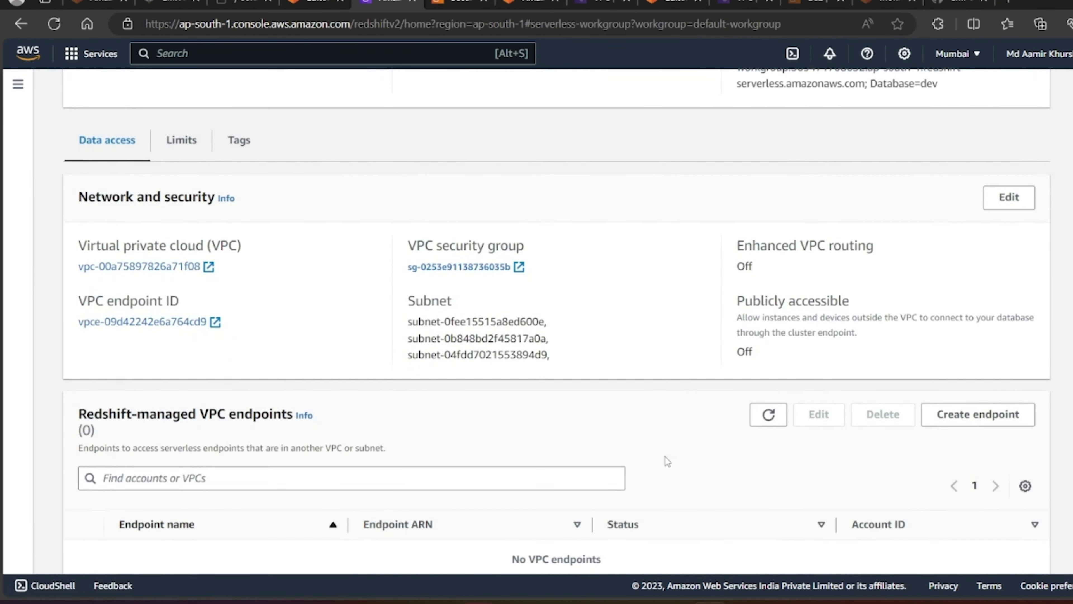
scroll(609, 331, "up", 6)
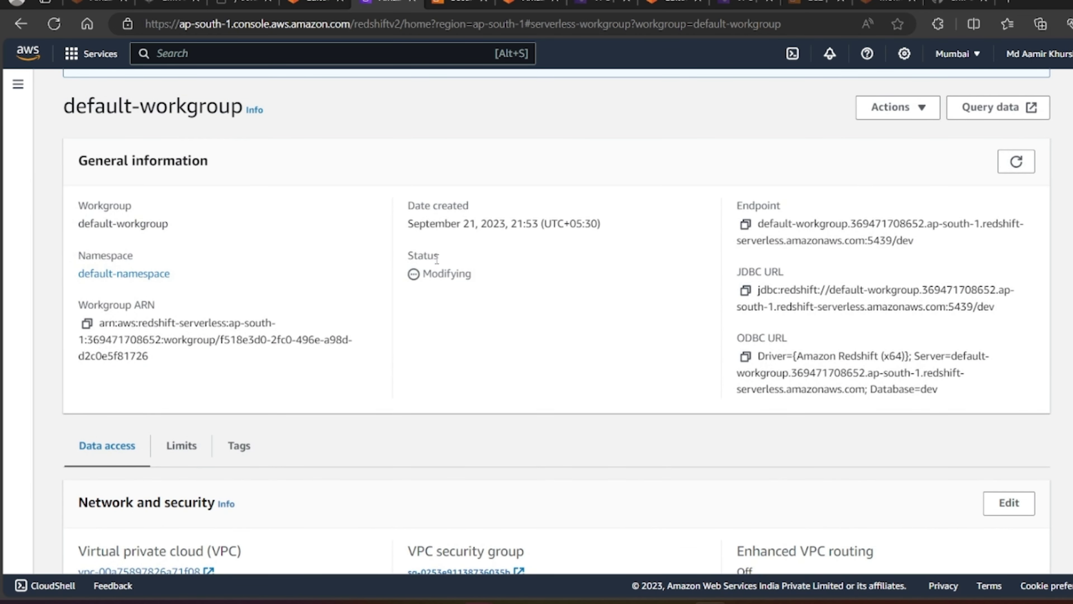
scroll(651, 441, "down", 5)
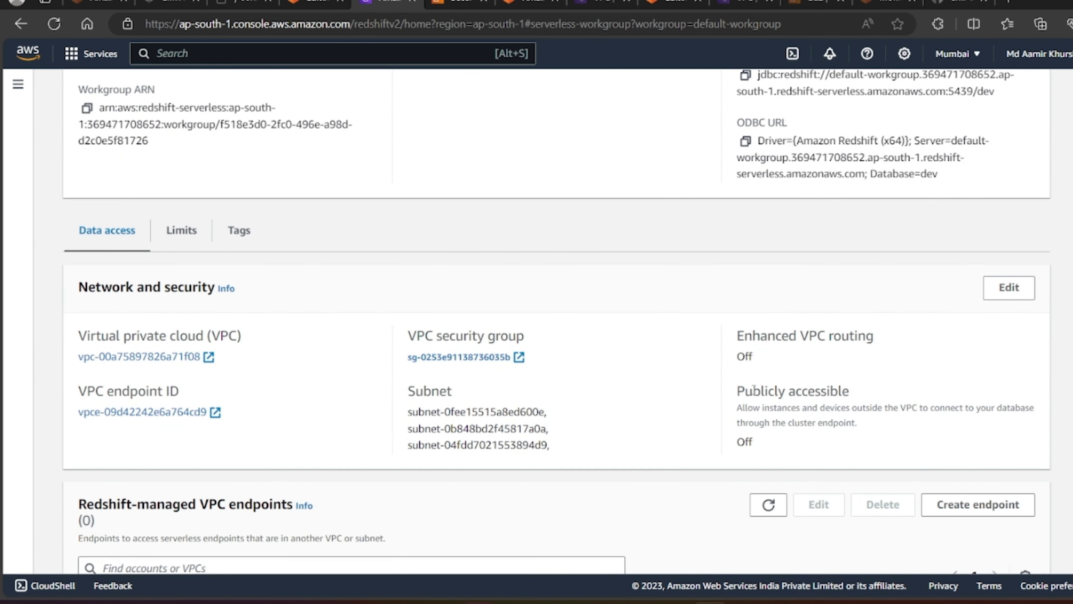
left_click_drag(737, 390, 851, 390)
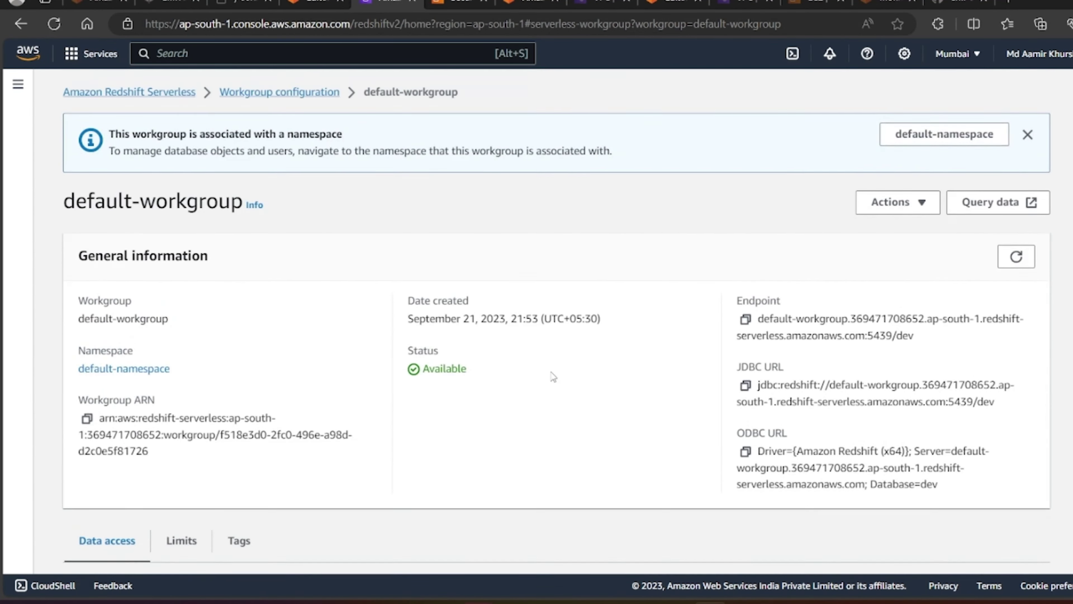
scroll(551, 377, "down", 5)
scroll(552, 376, "up", 2)
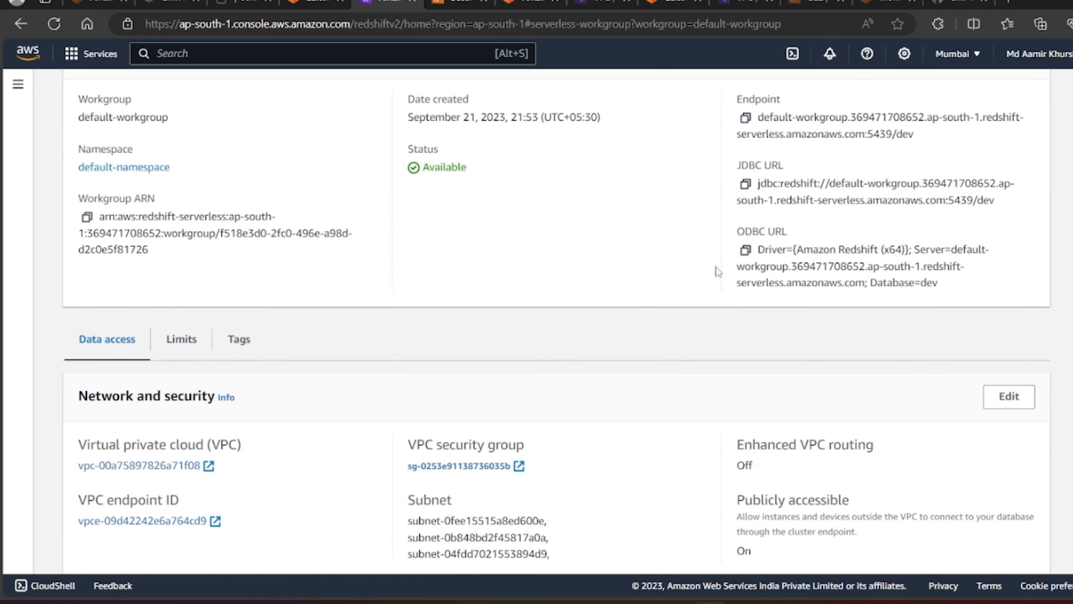
left_click(745, 183)
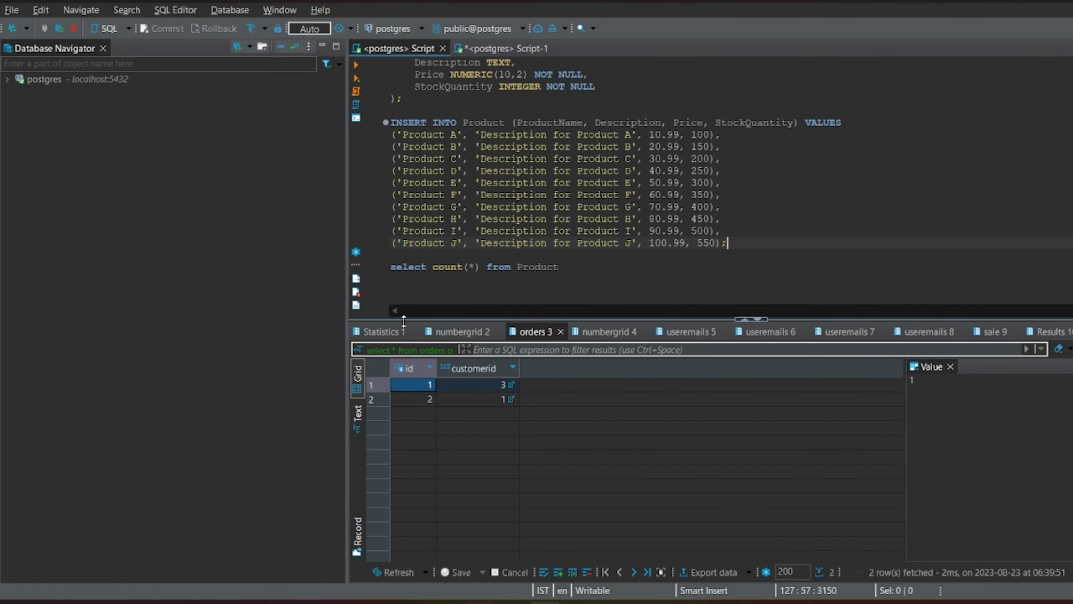
Step: Start a new DBeaver Redshift connection, choose Connect by URL, and paste the serverless JDBC URL ending 5439/dev
left_click(13, 29)
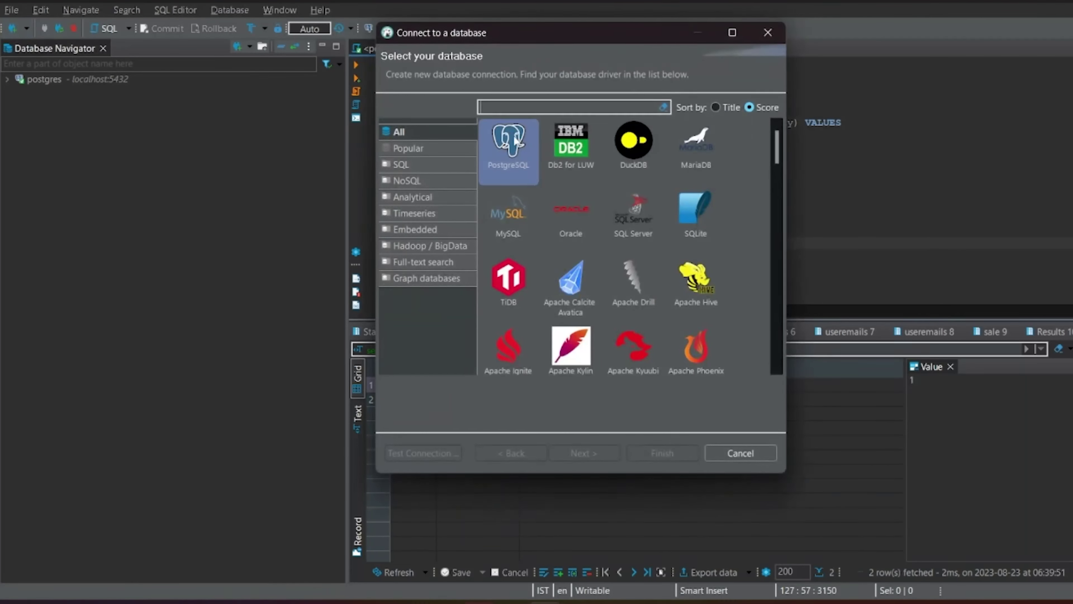
type("red")
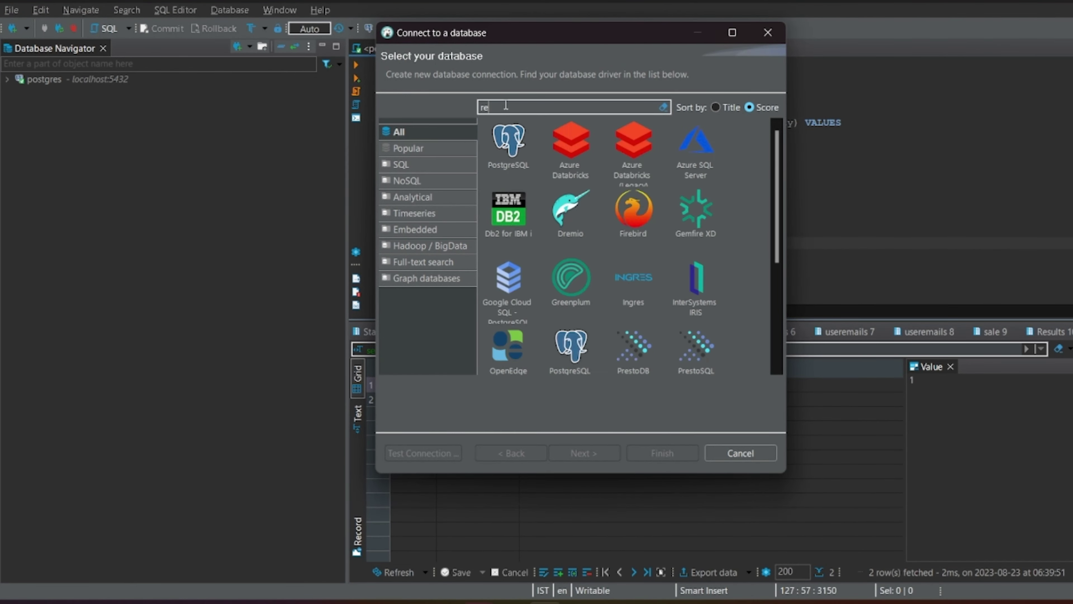
left_click(514, 148)
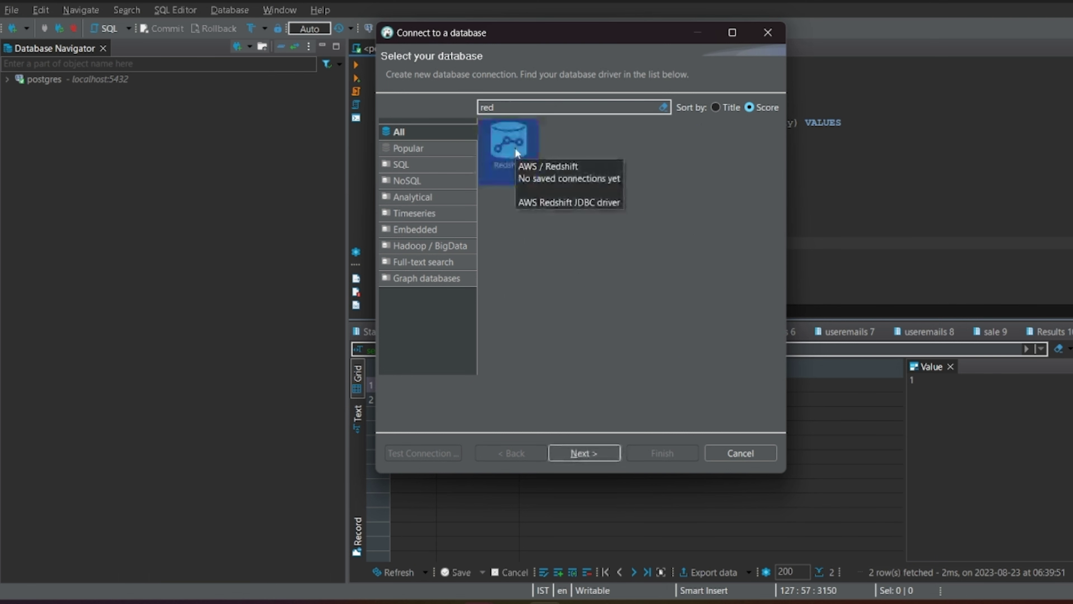
left_click(590, 458)
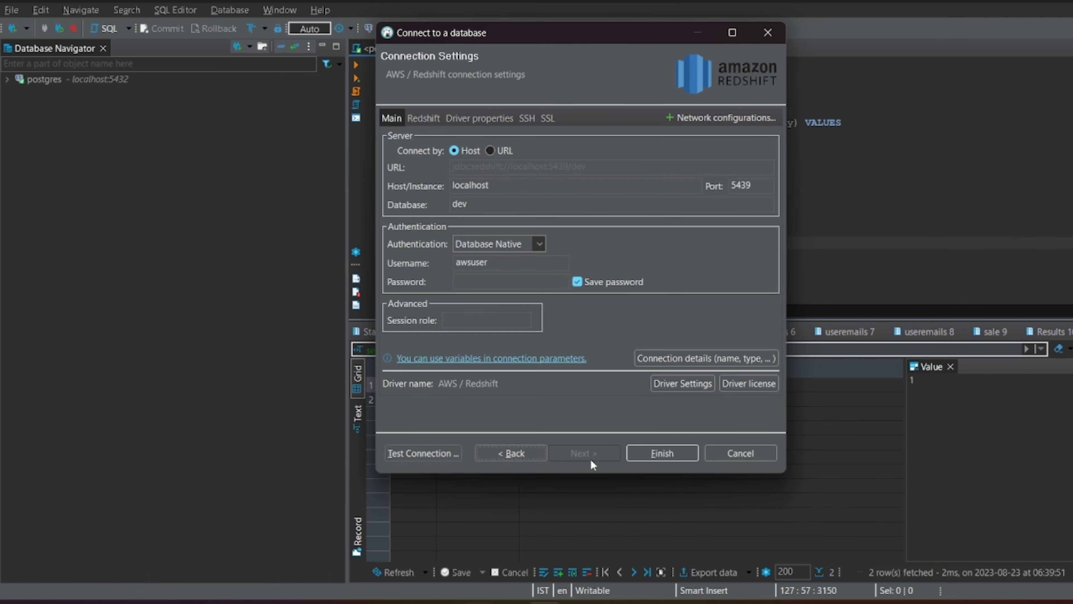
left_click(490, 153)
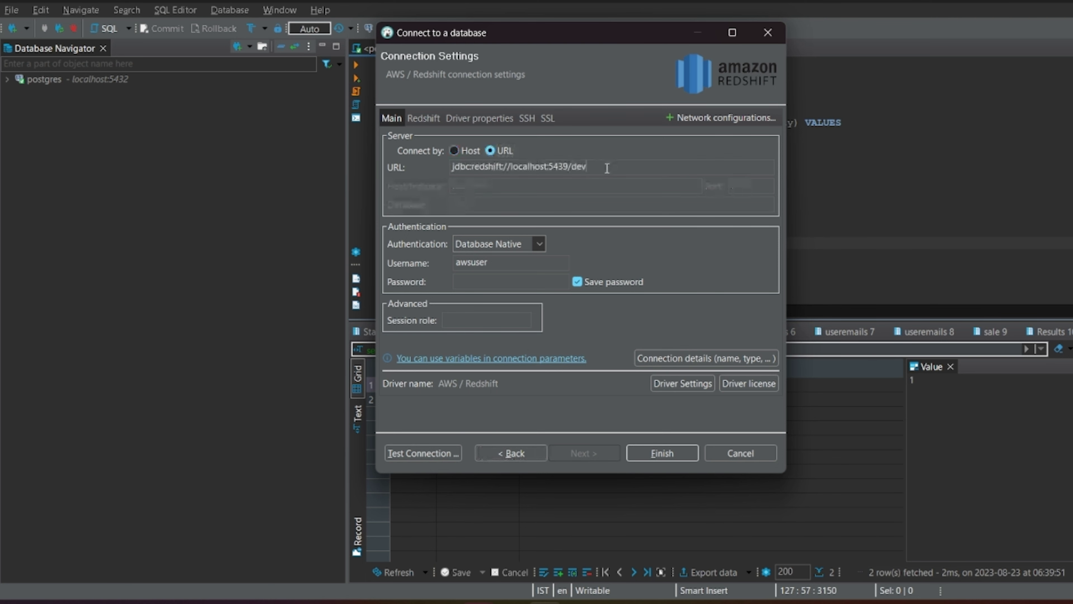
key("ctrl+a")
key("ctrl+v")
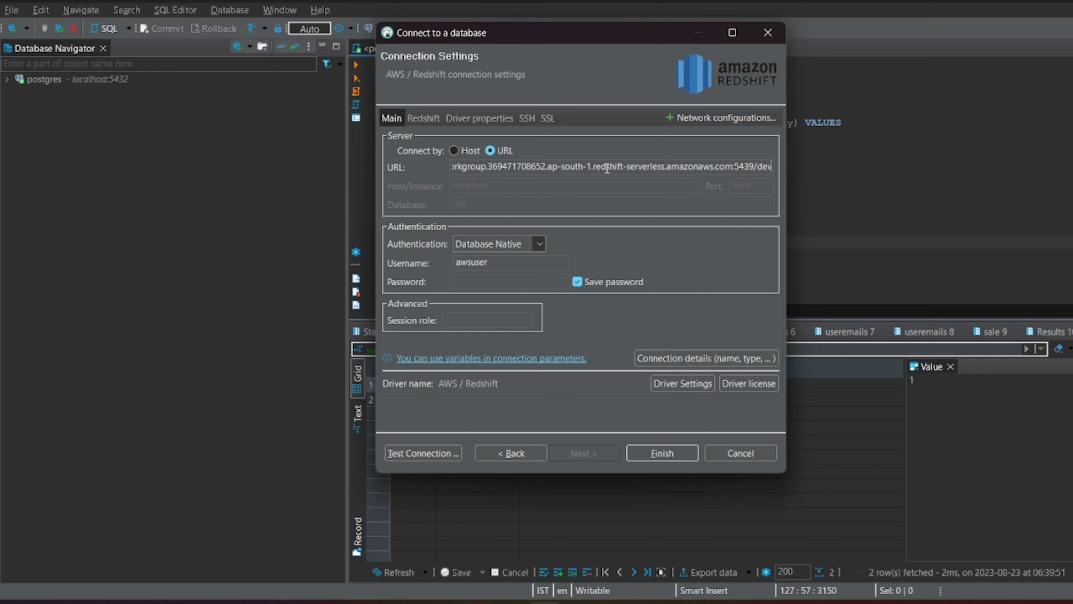
Step: Replace username awsuser with admin, enter the password, and confirm the connection test succeeds (Redshift 8.0.2)
left_click(516, 285)
key("BackSpace")
key("BackSpace")
key("BackSpace")
key("BackSpace")
key("BackSpace")
key("BackSpace")
key("BackSpace")
type("admin")
left_click(482, 282)
type("•••••••••••")
left_click(420, 450)
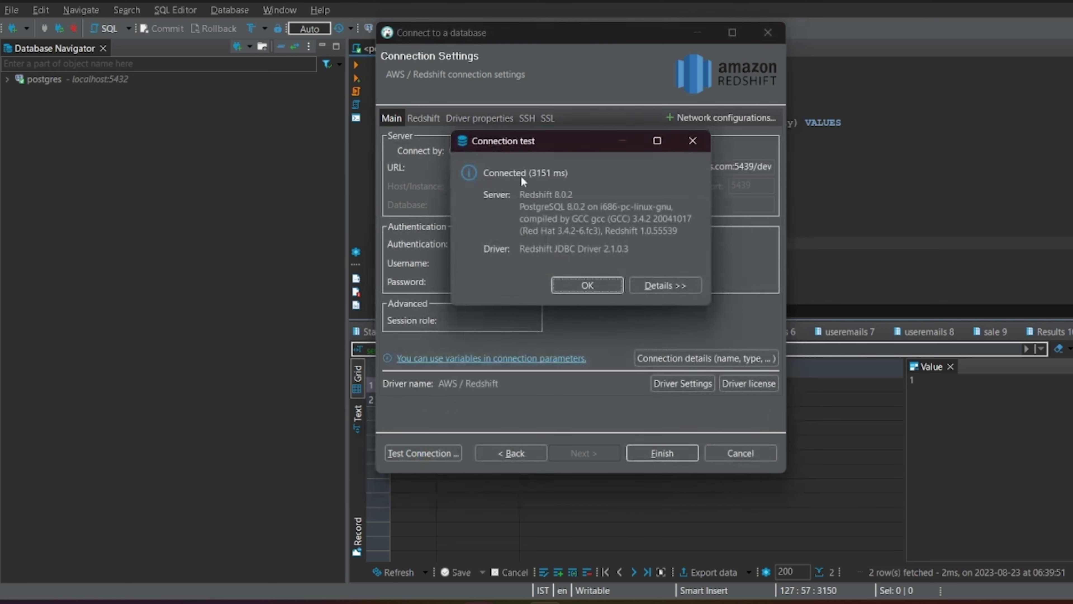
left_click(591, 290)
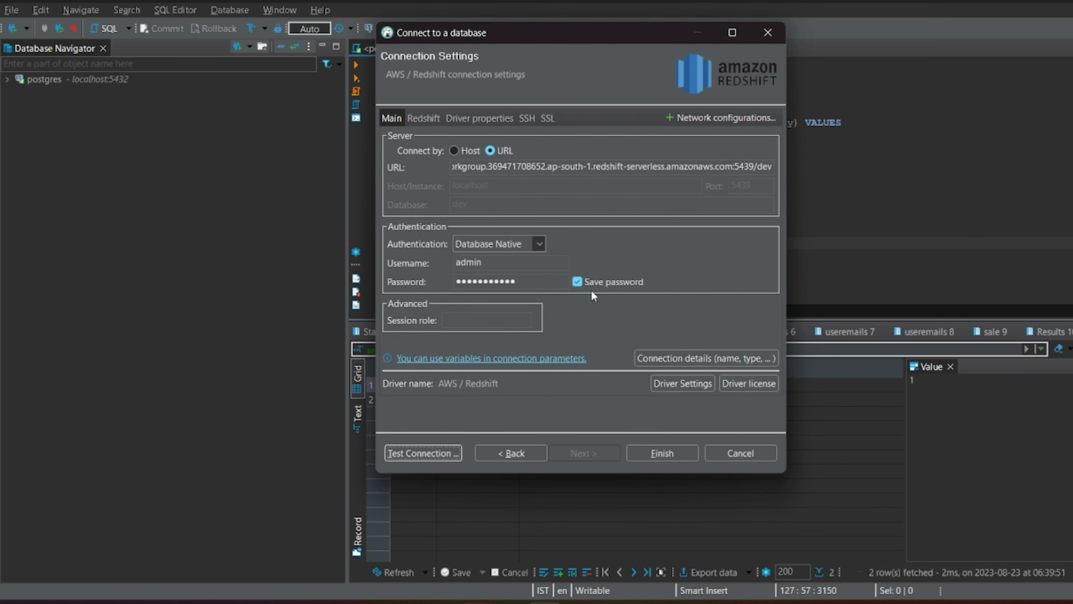